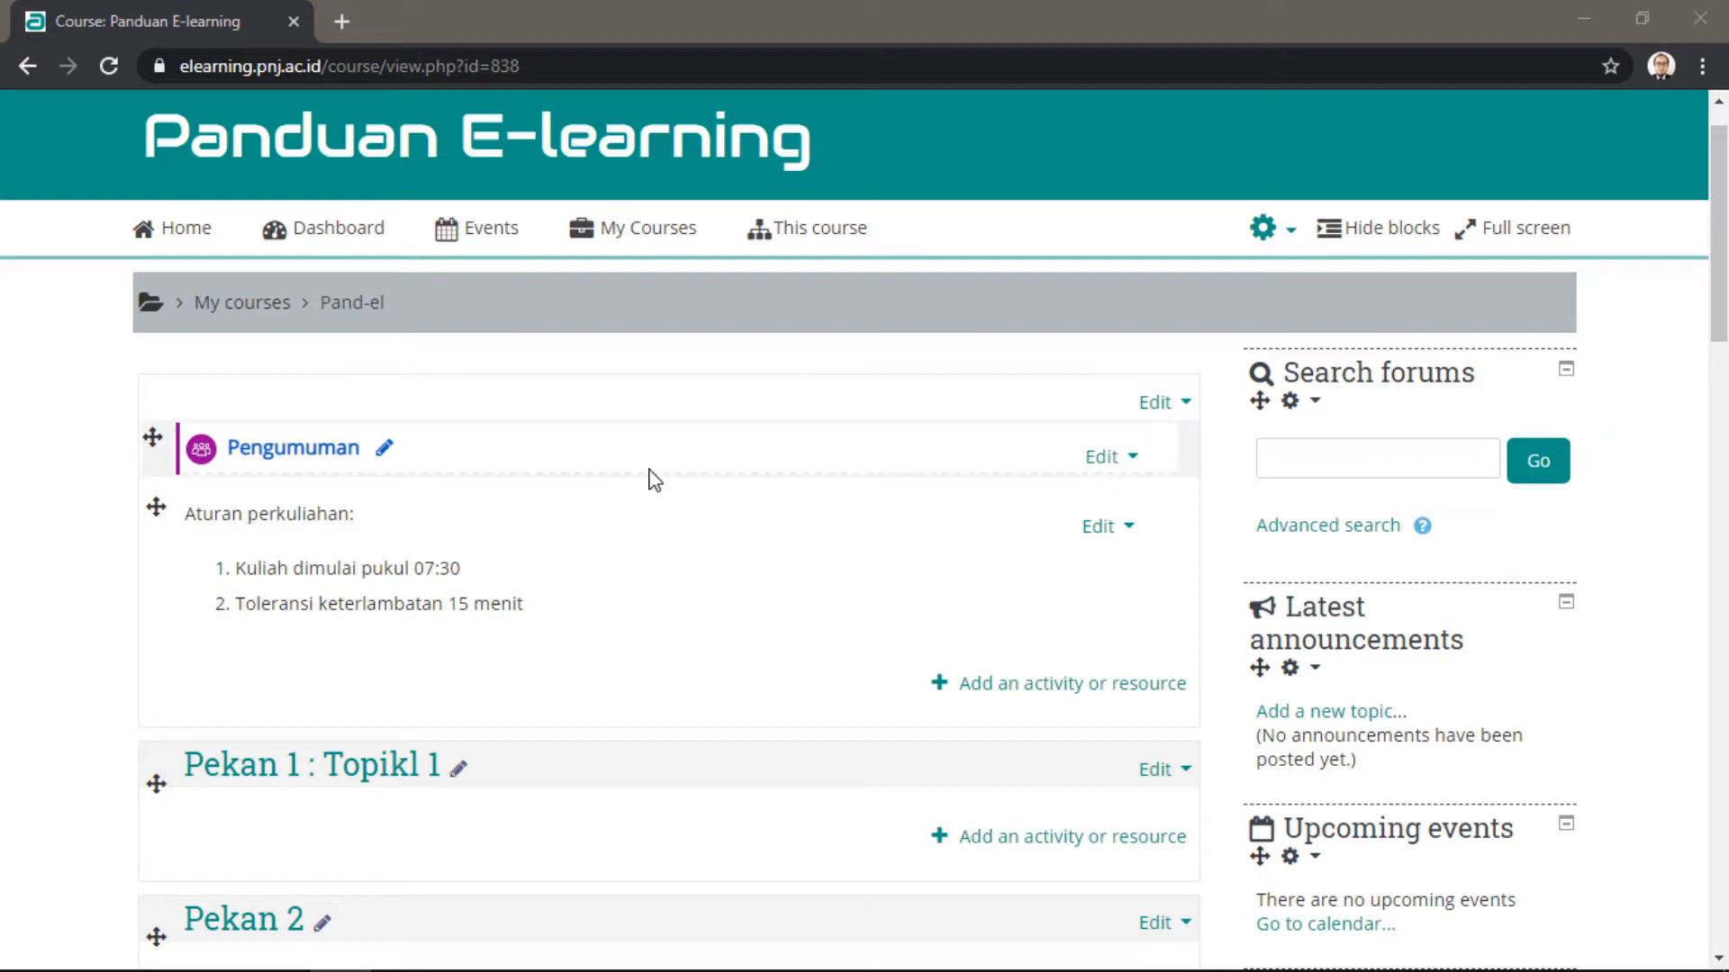
- Add an Attendance activity to the course's general section, above Pekan 1, and name it "Daftar hadir"
{"action": "scroll", "coordinate": [652, 478], "scroll_direction": "down", "scroll_amount": 1}
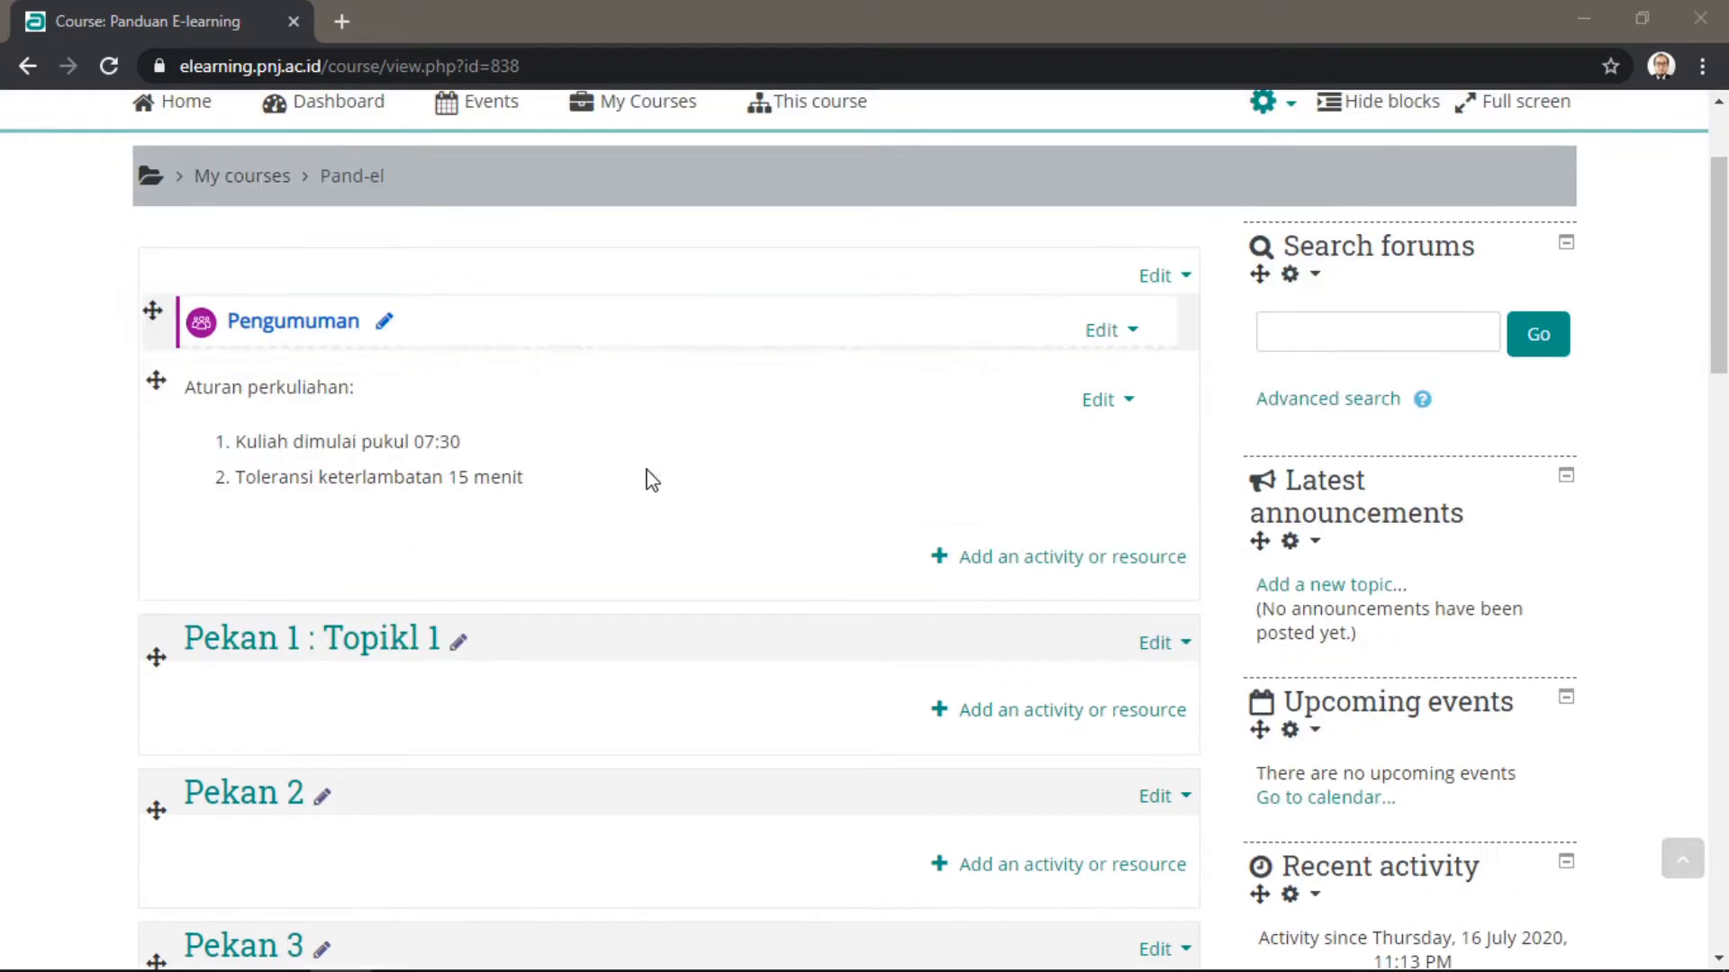
{"action": "left_click", "coordinate": [1000, 567]}
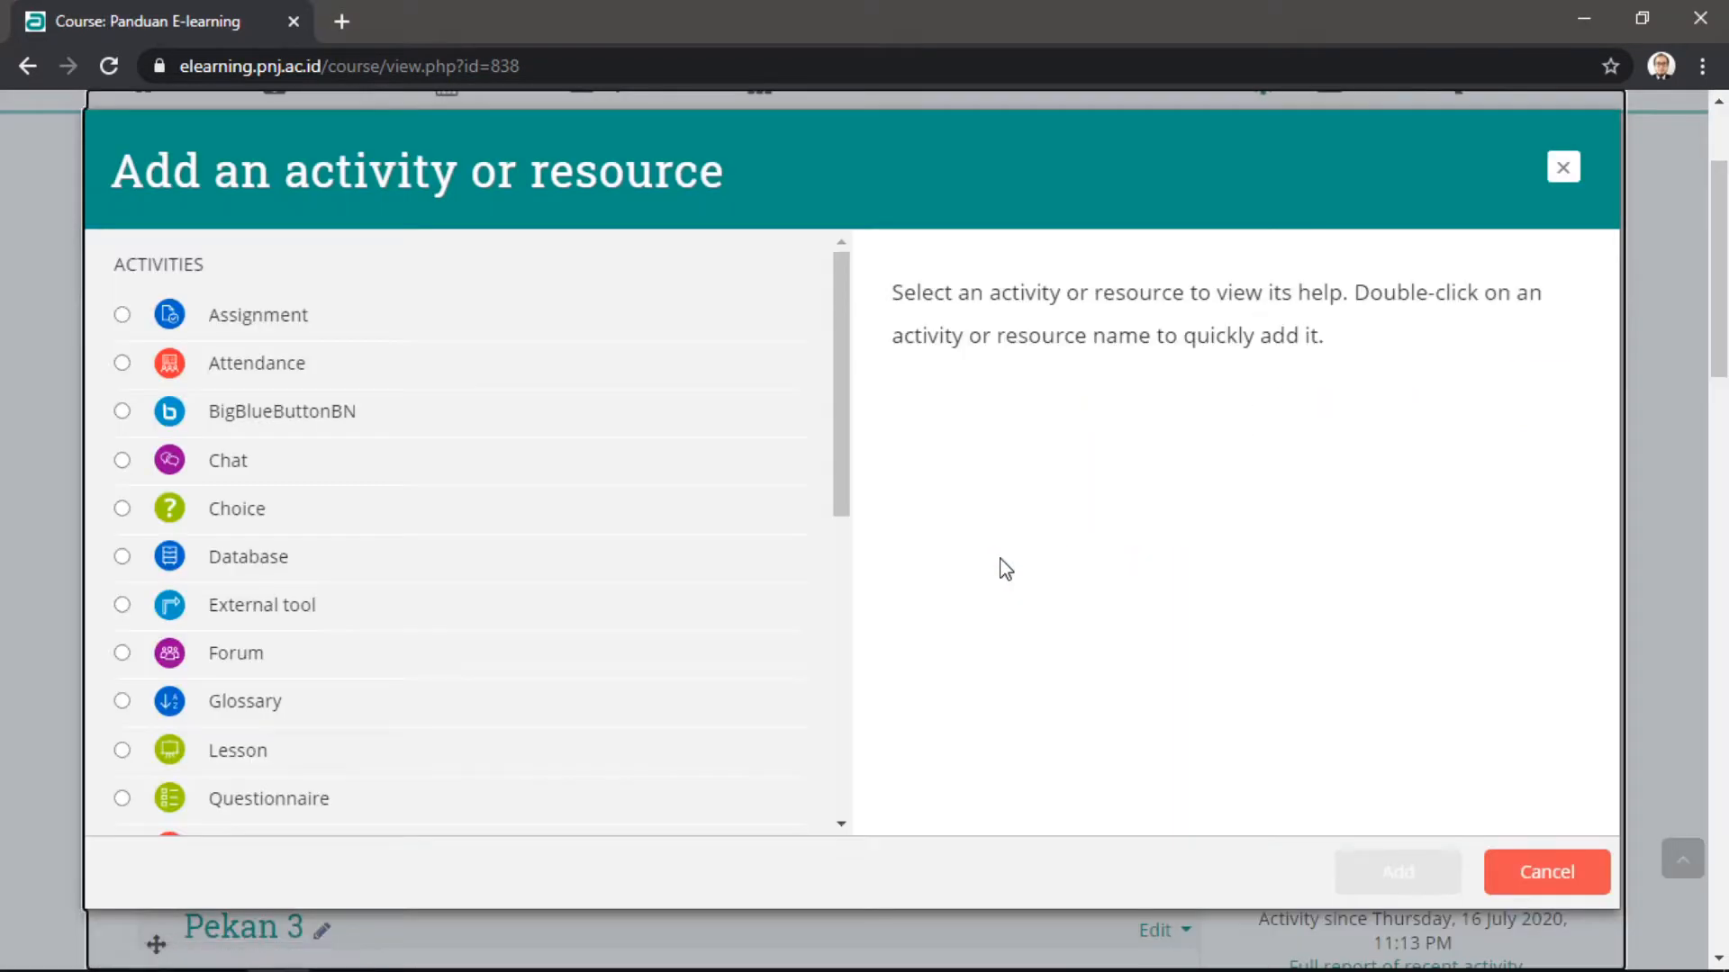
{"action": "left_click", "coordinate": [122, 363]}
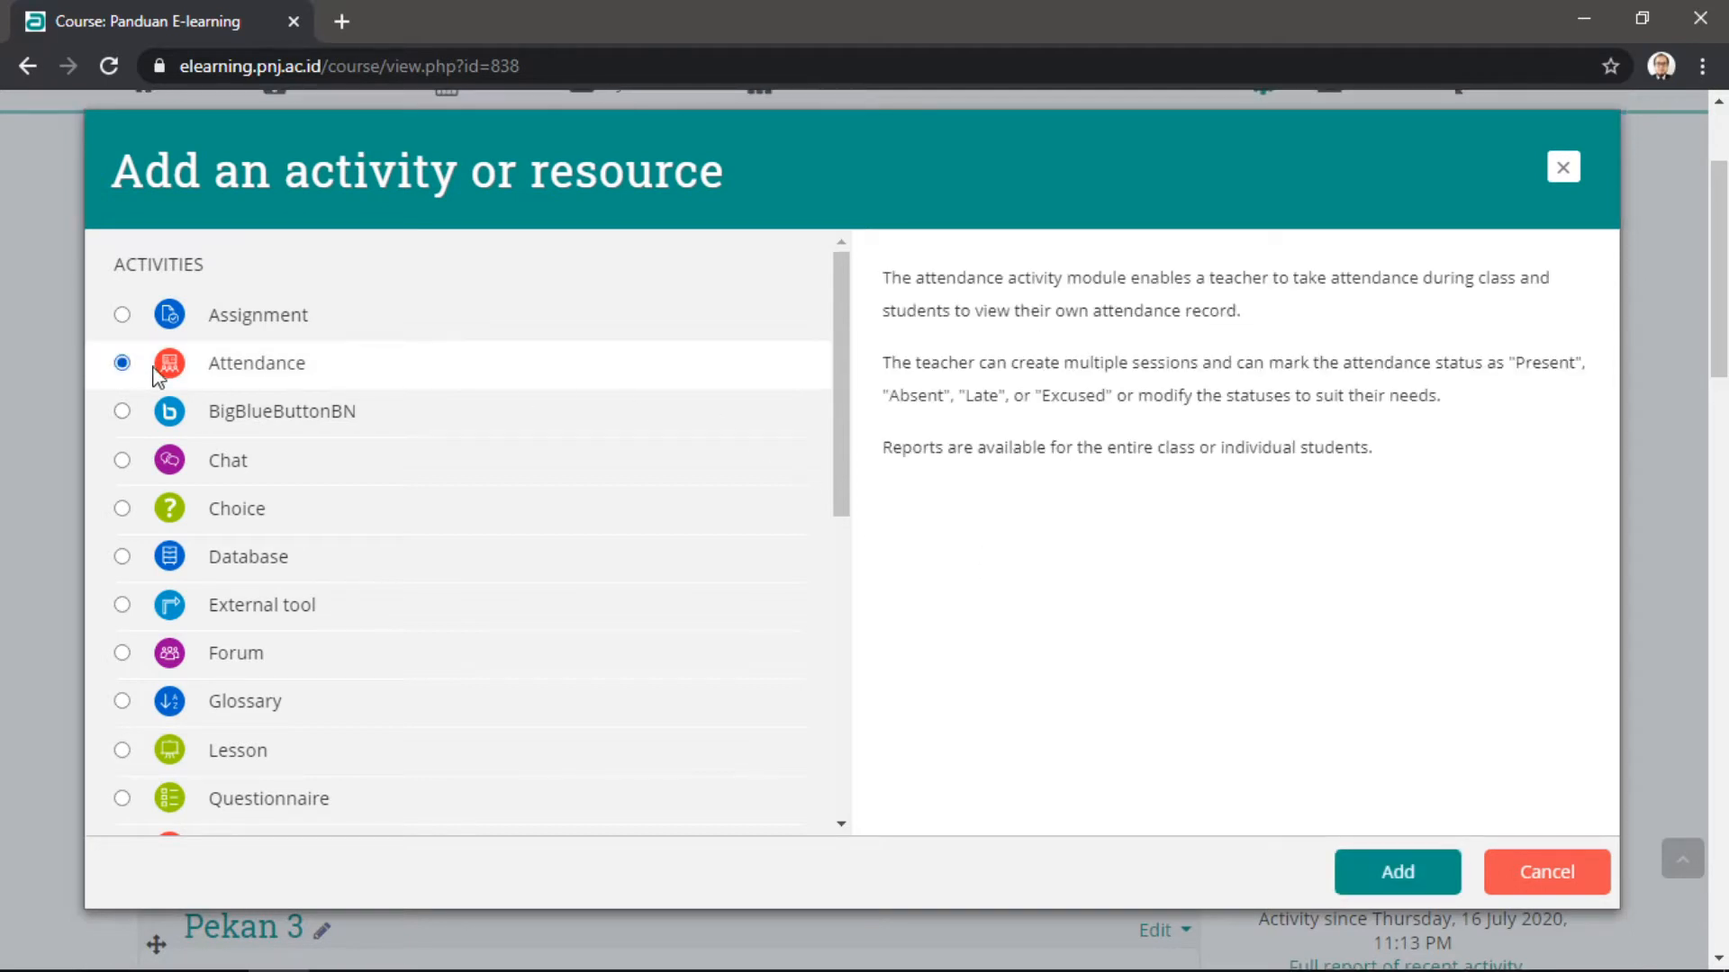
{"action": "left_click", "coordinate": [1377, 885]}
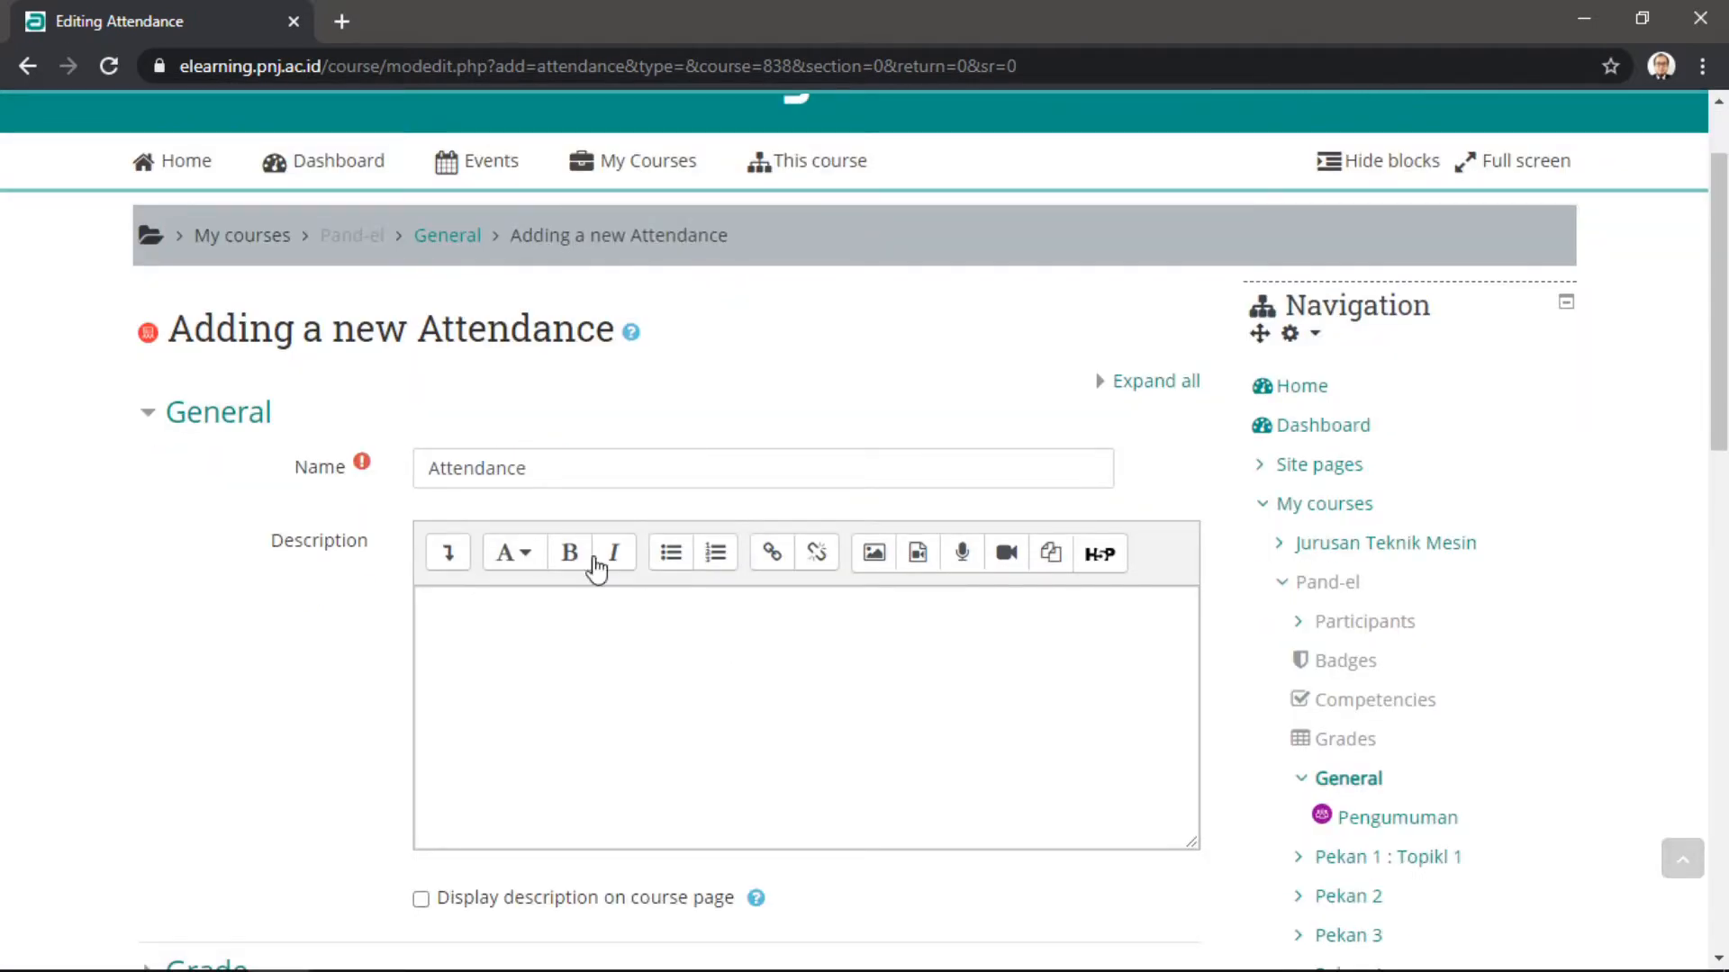
{"action": "left_click_drag", "start_coordinate": [540, 467], "coordinate": [87, 465]}
{"action": "type", "text": "Daftar hadir"}
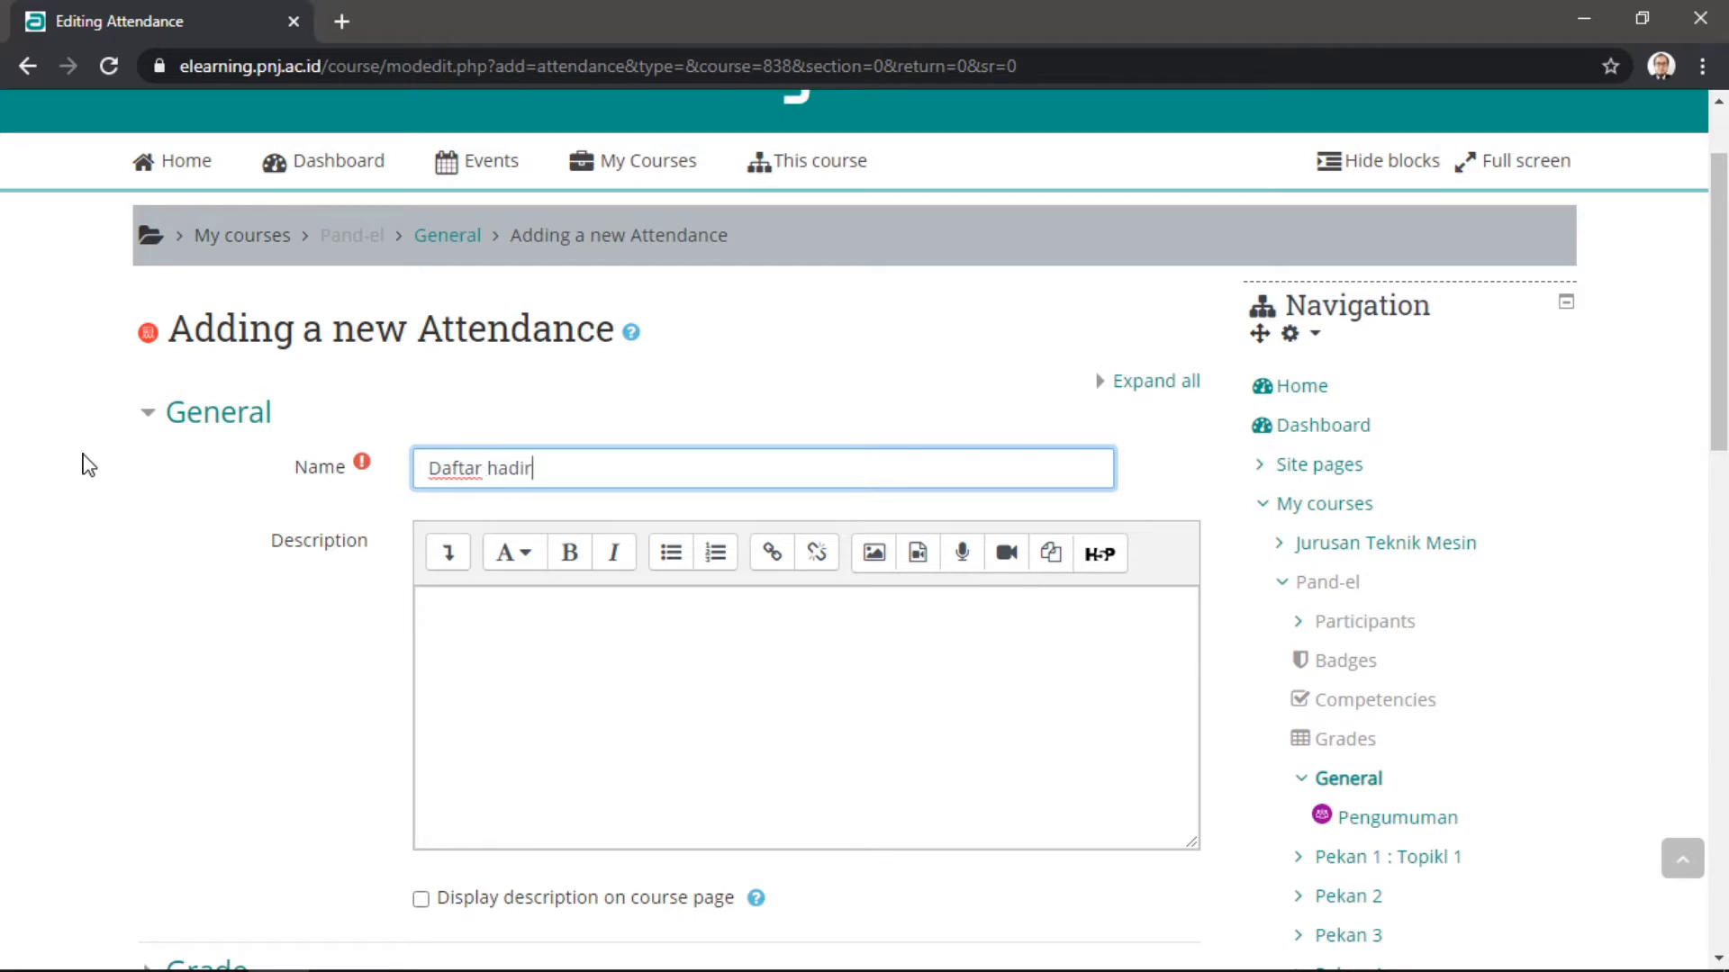
- Assign the attendance activity to the Kehadiran grade category and set its grade to pass to 70
{"action": "scroll", "coordinate": [105, 529], "scroll_direction": "down", "scroll_amount": 4}
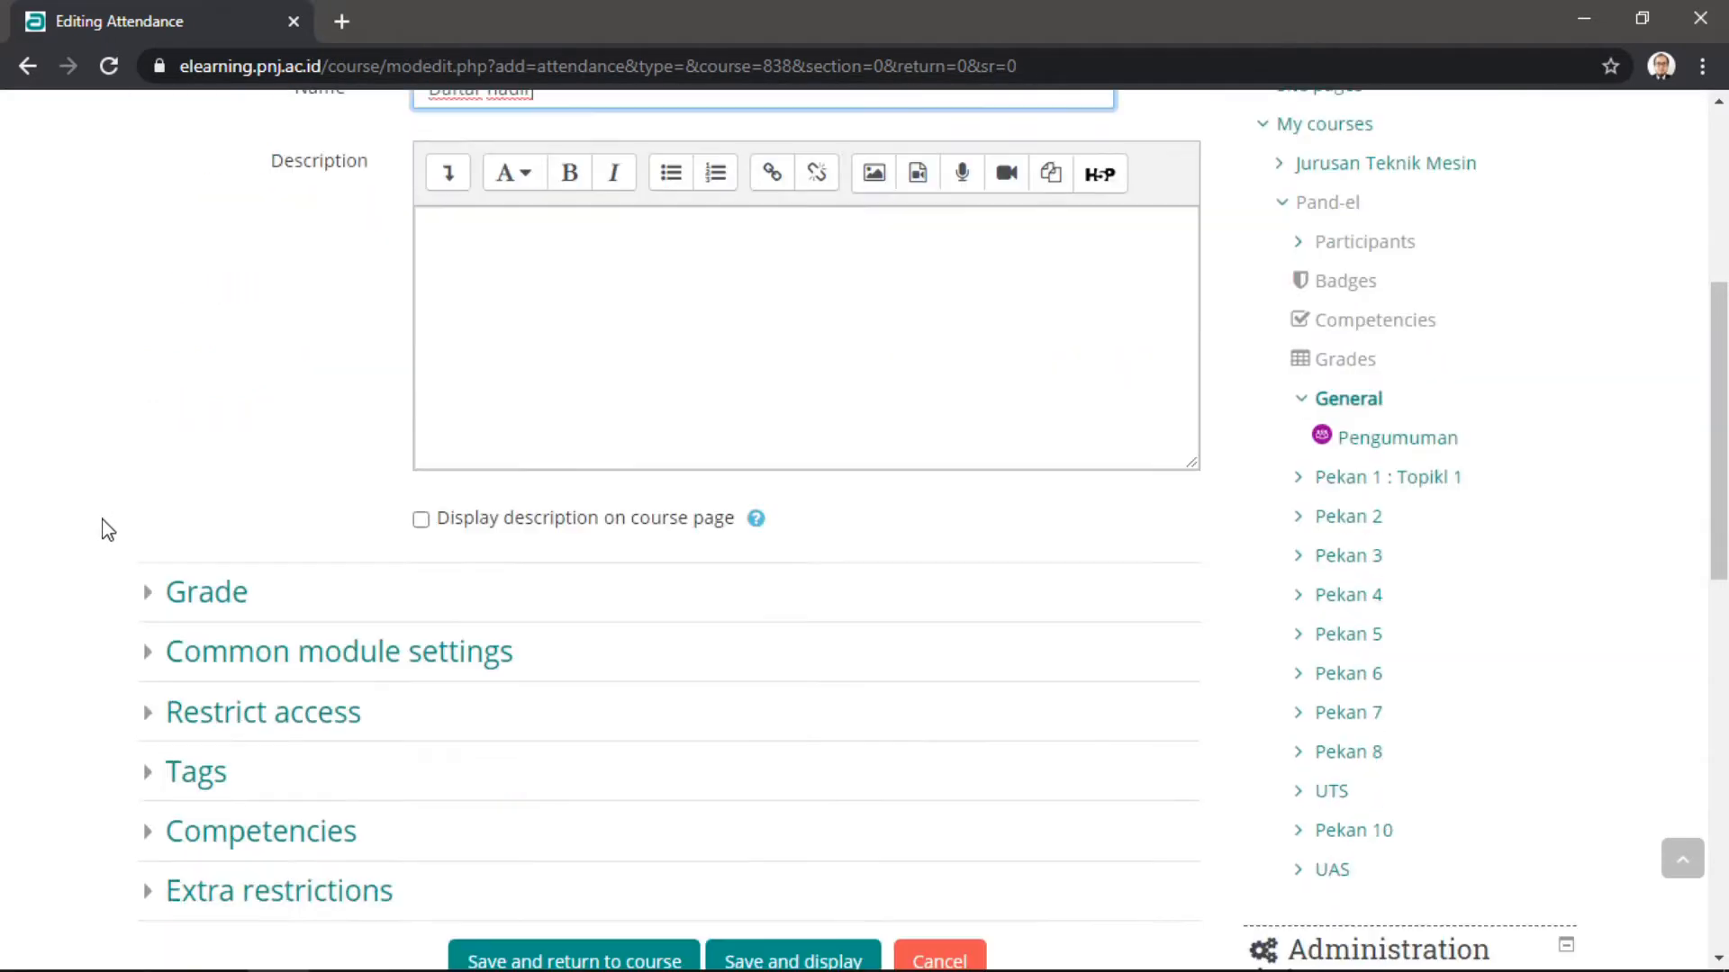
{"action": "left_click", "coordinate": [174, 602]}
{"action": "scroll", "coordinate": [347, 342], "scroll_direction": "down", "scroll_amount": 4}
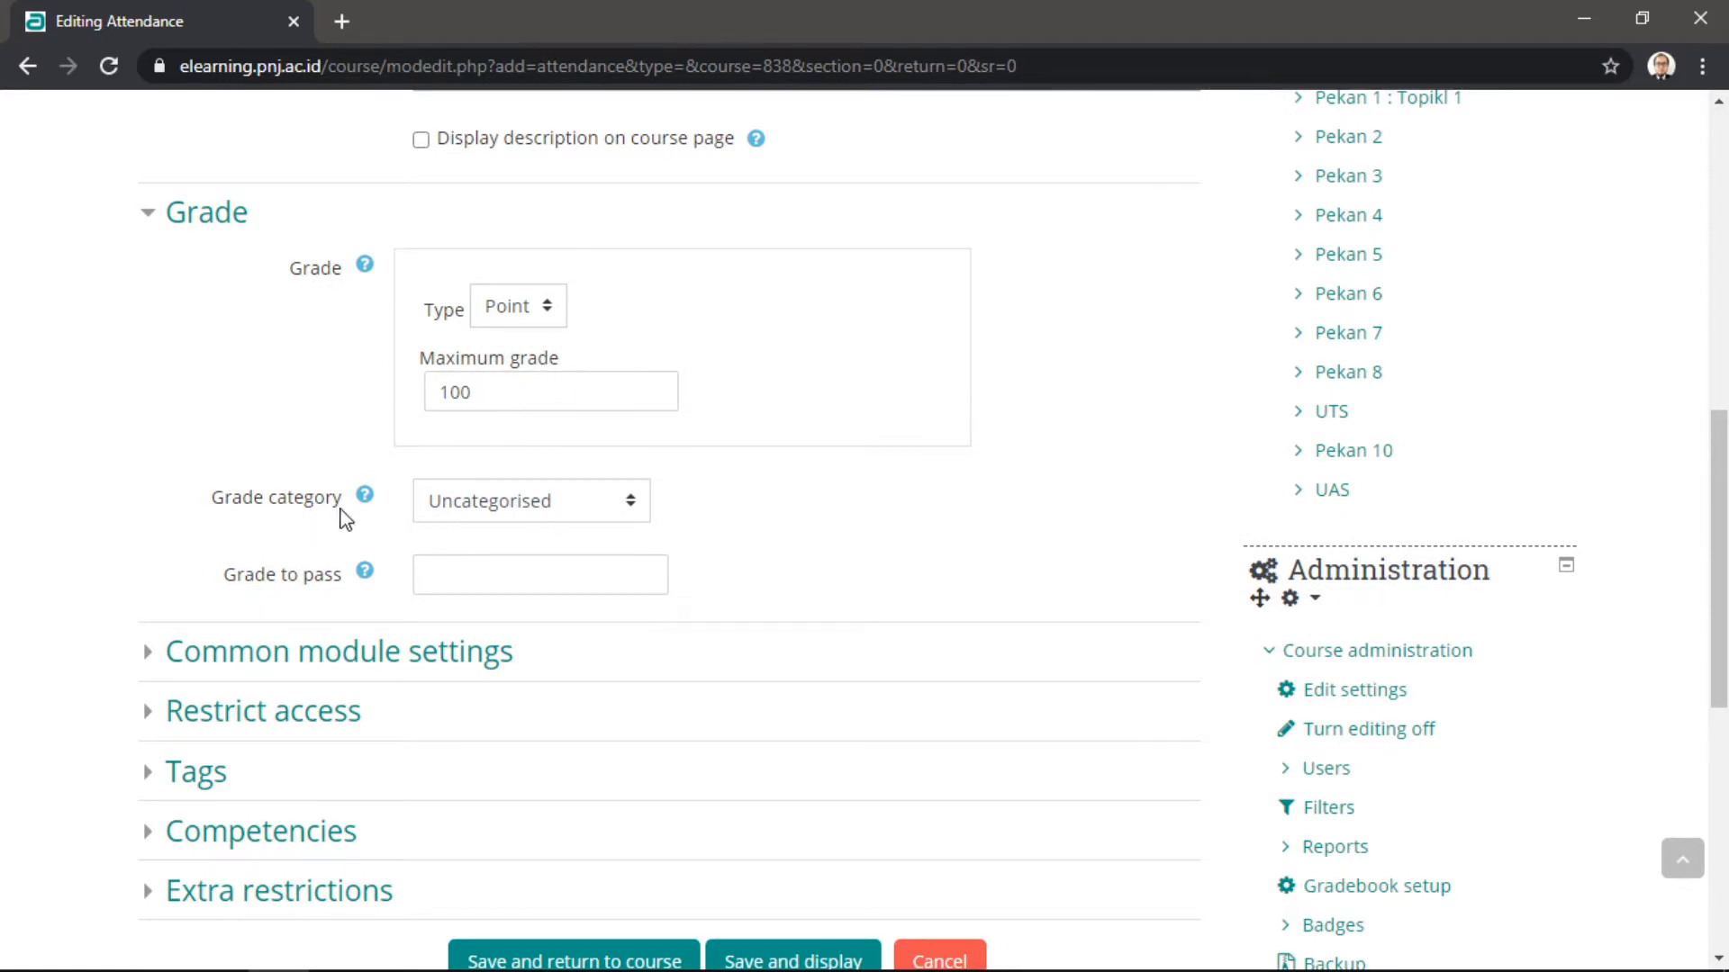
{"action": "left_click", "coordinate": [584, 514]}
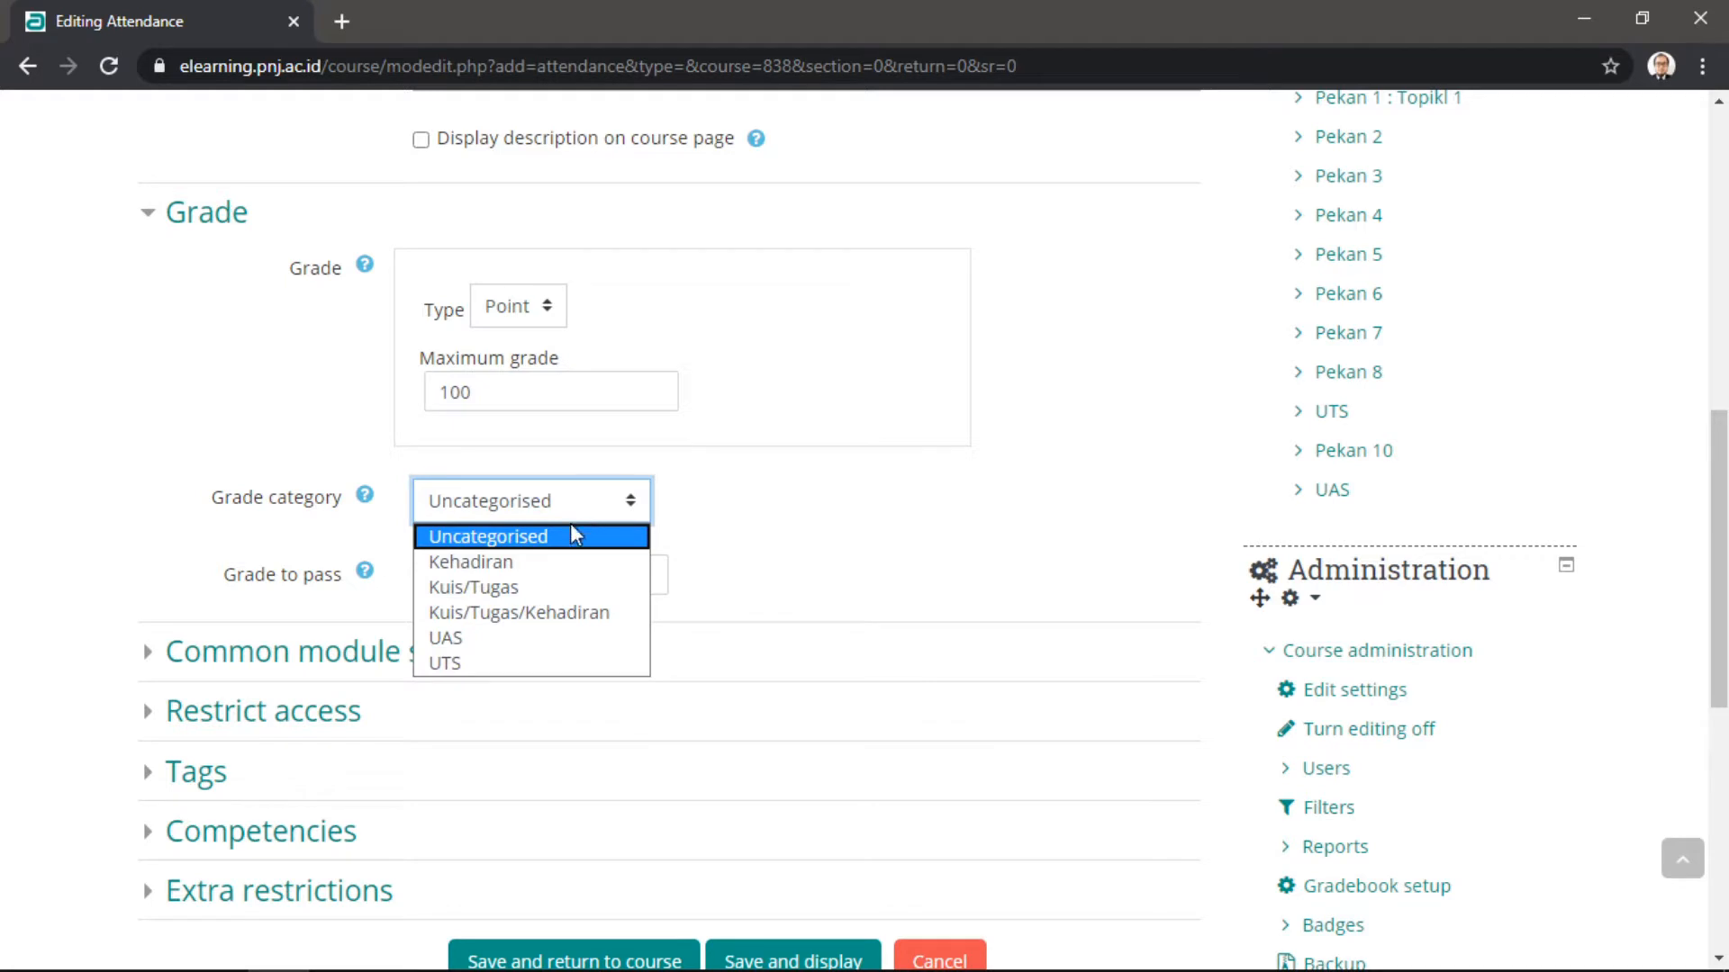
{"action": "left_click", "coordinate": [504, 564]}
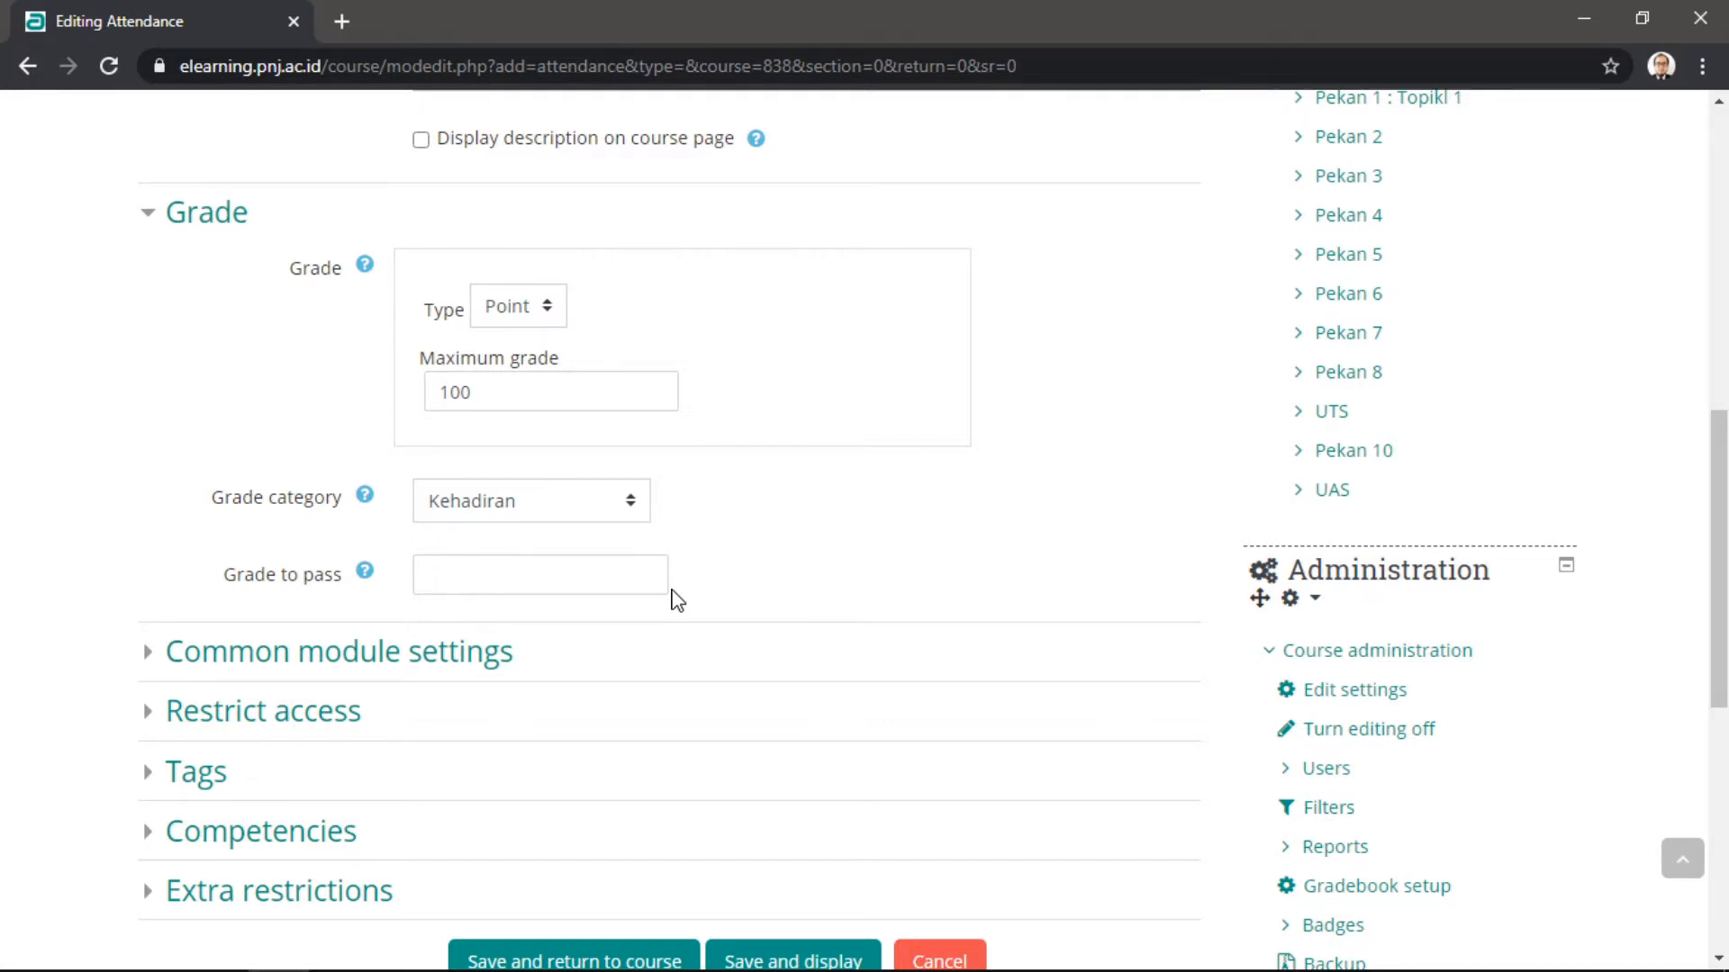
{"action": "left_click", "coordinate": [531, 591]}
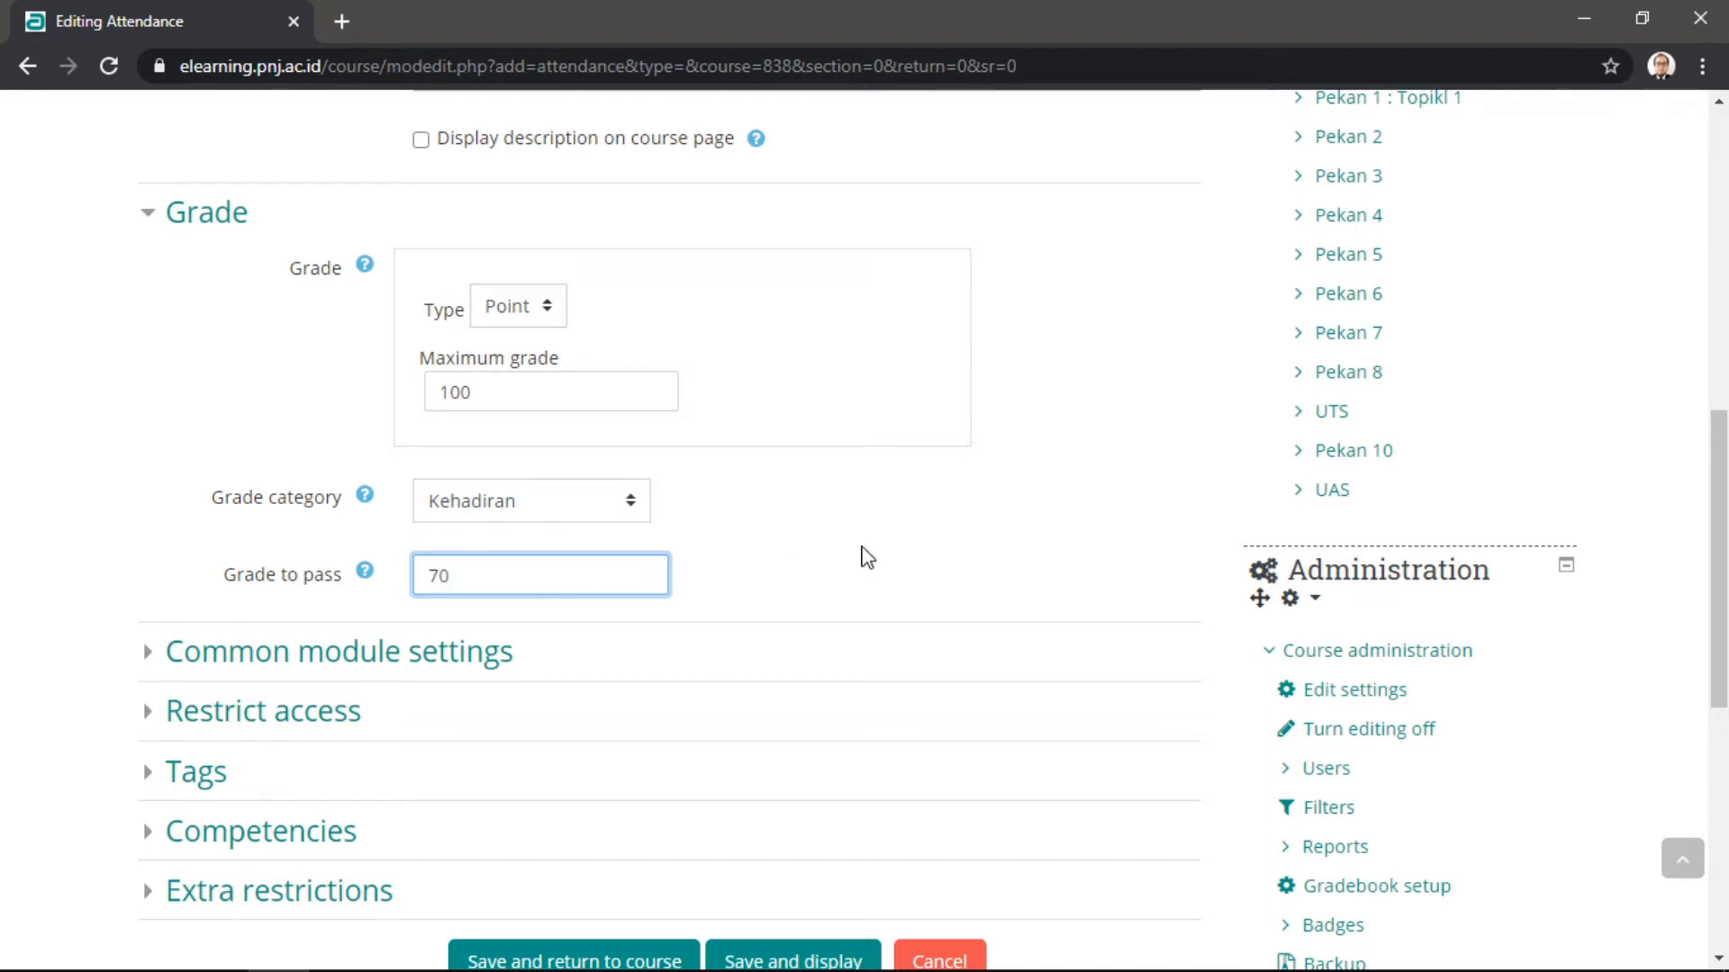
{"action": "left_click", "coordinate": [886, 551]}
- Set the activity's availability to Hide from students, then save and display it
{"action": "left_click", "coordinate": [198, 665]}
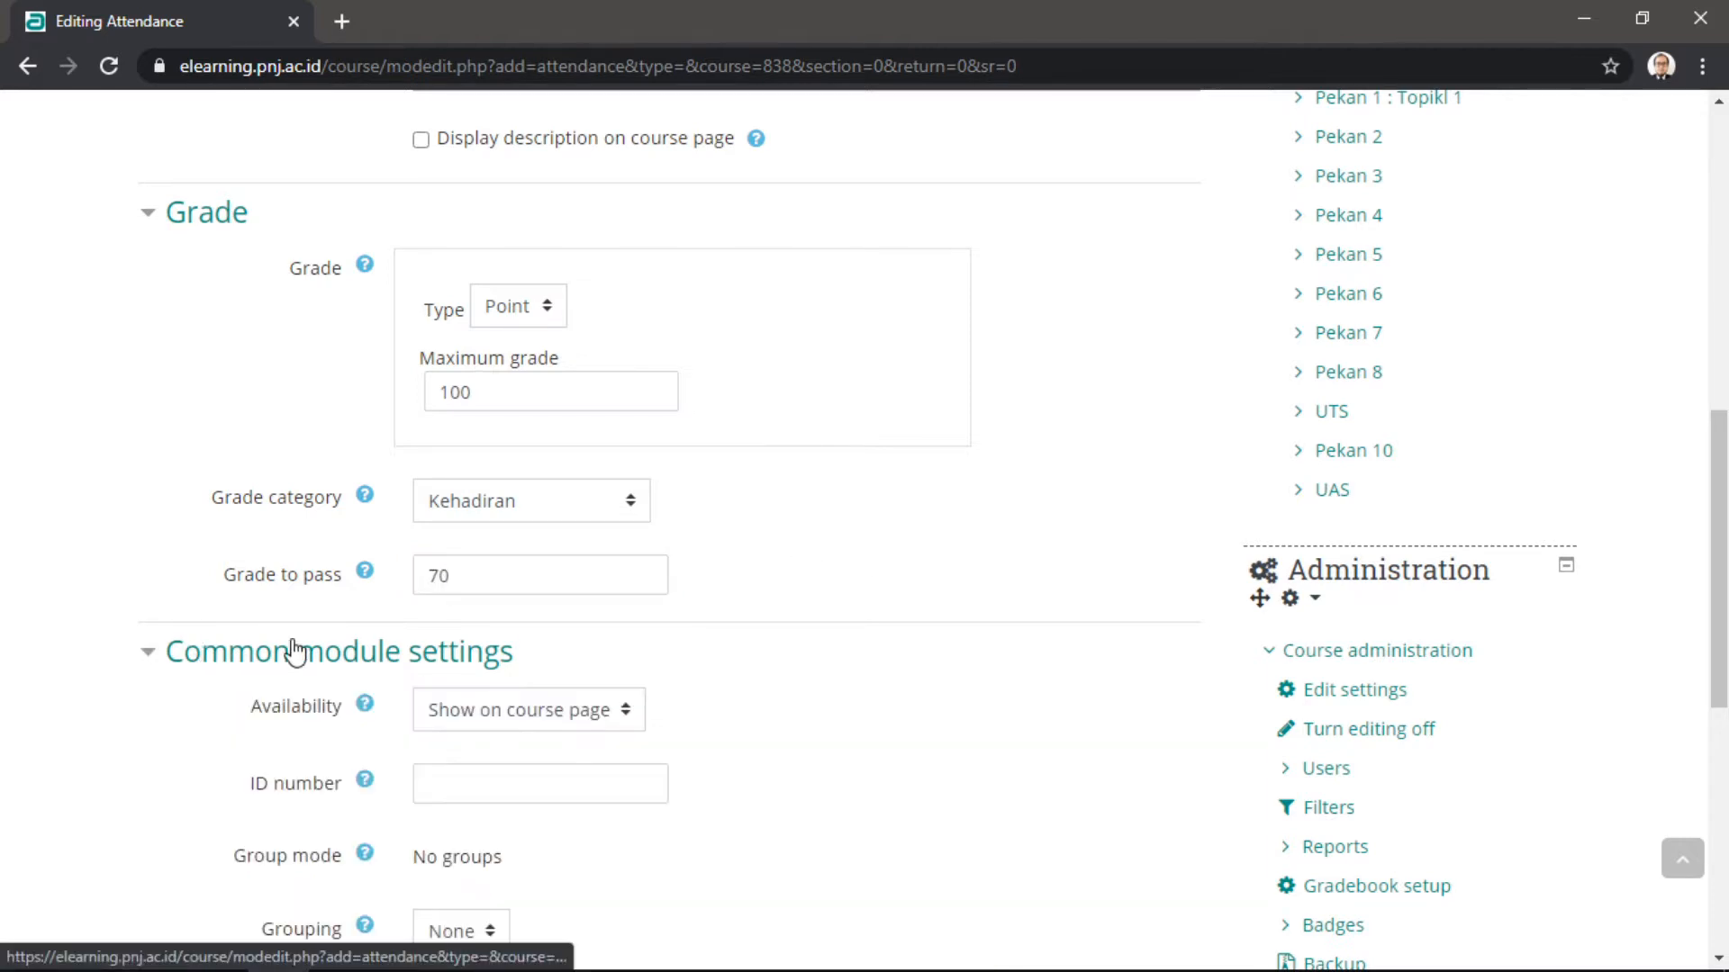
{"action": "scroll", "coordinate": [883, 636], "scroll_direction": "down", "scroll_amount": 3}
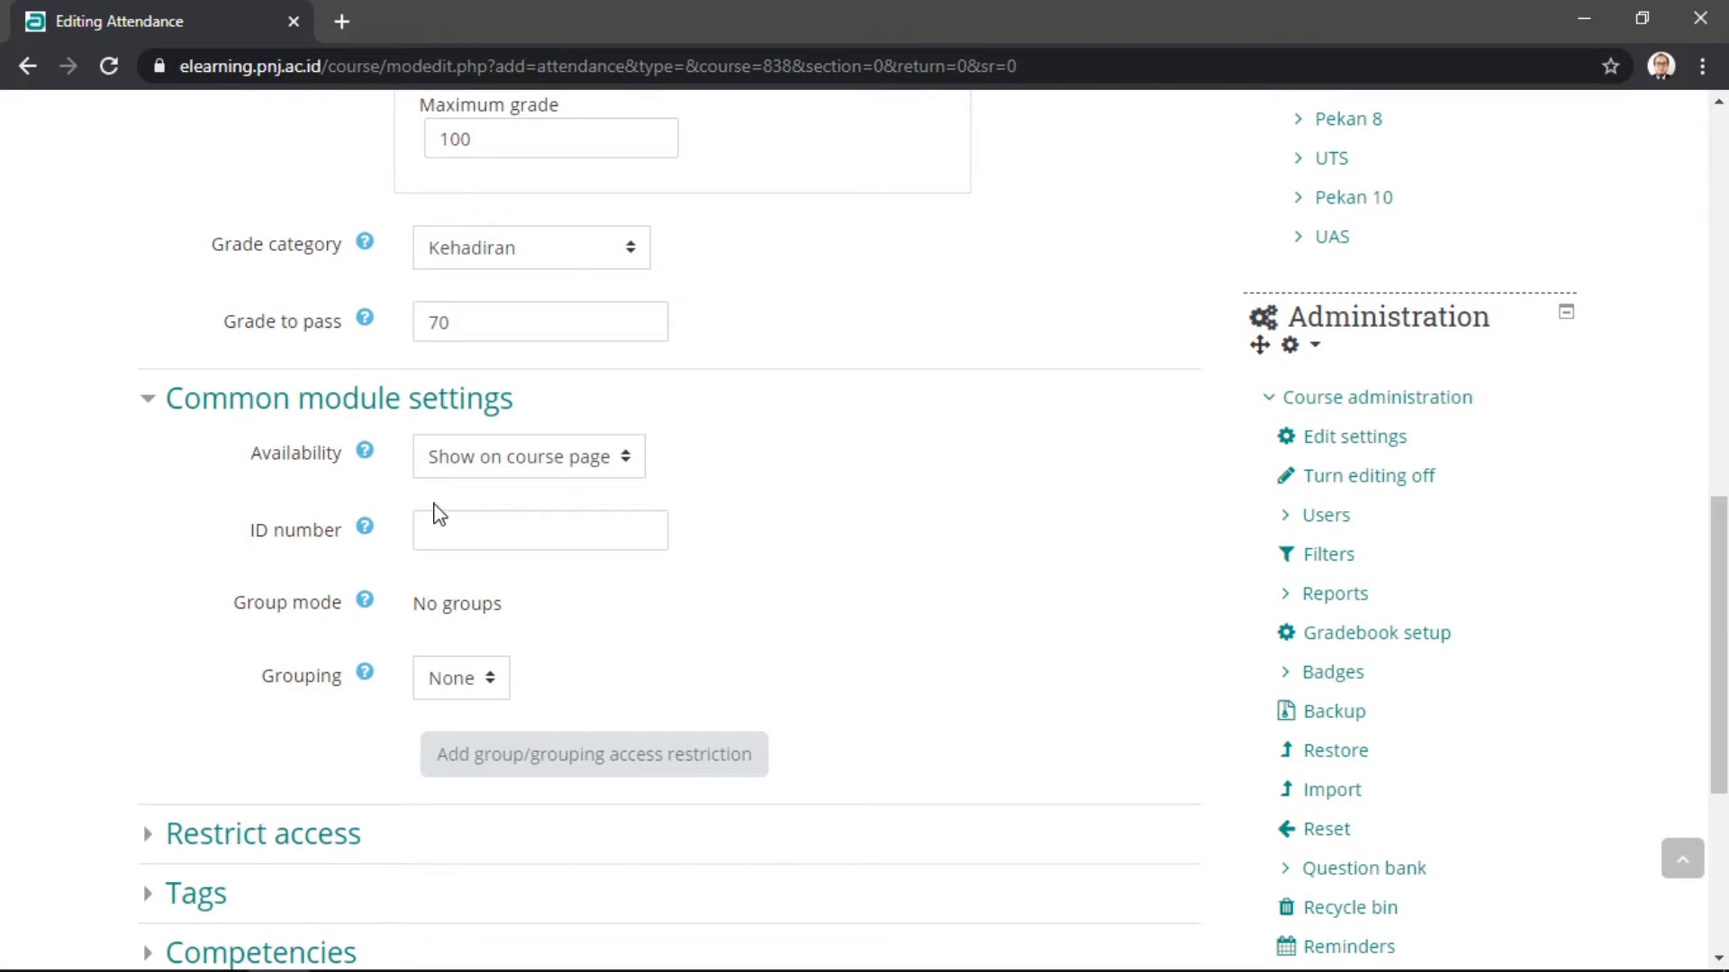
{"action": "left_click", "coordinate": [604, 465]}
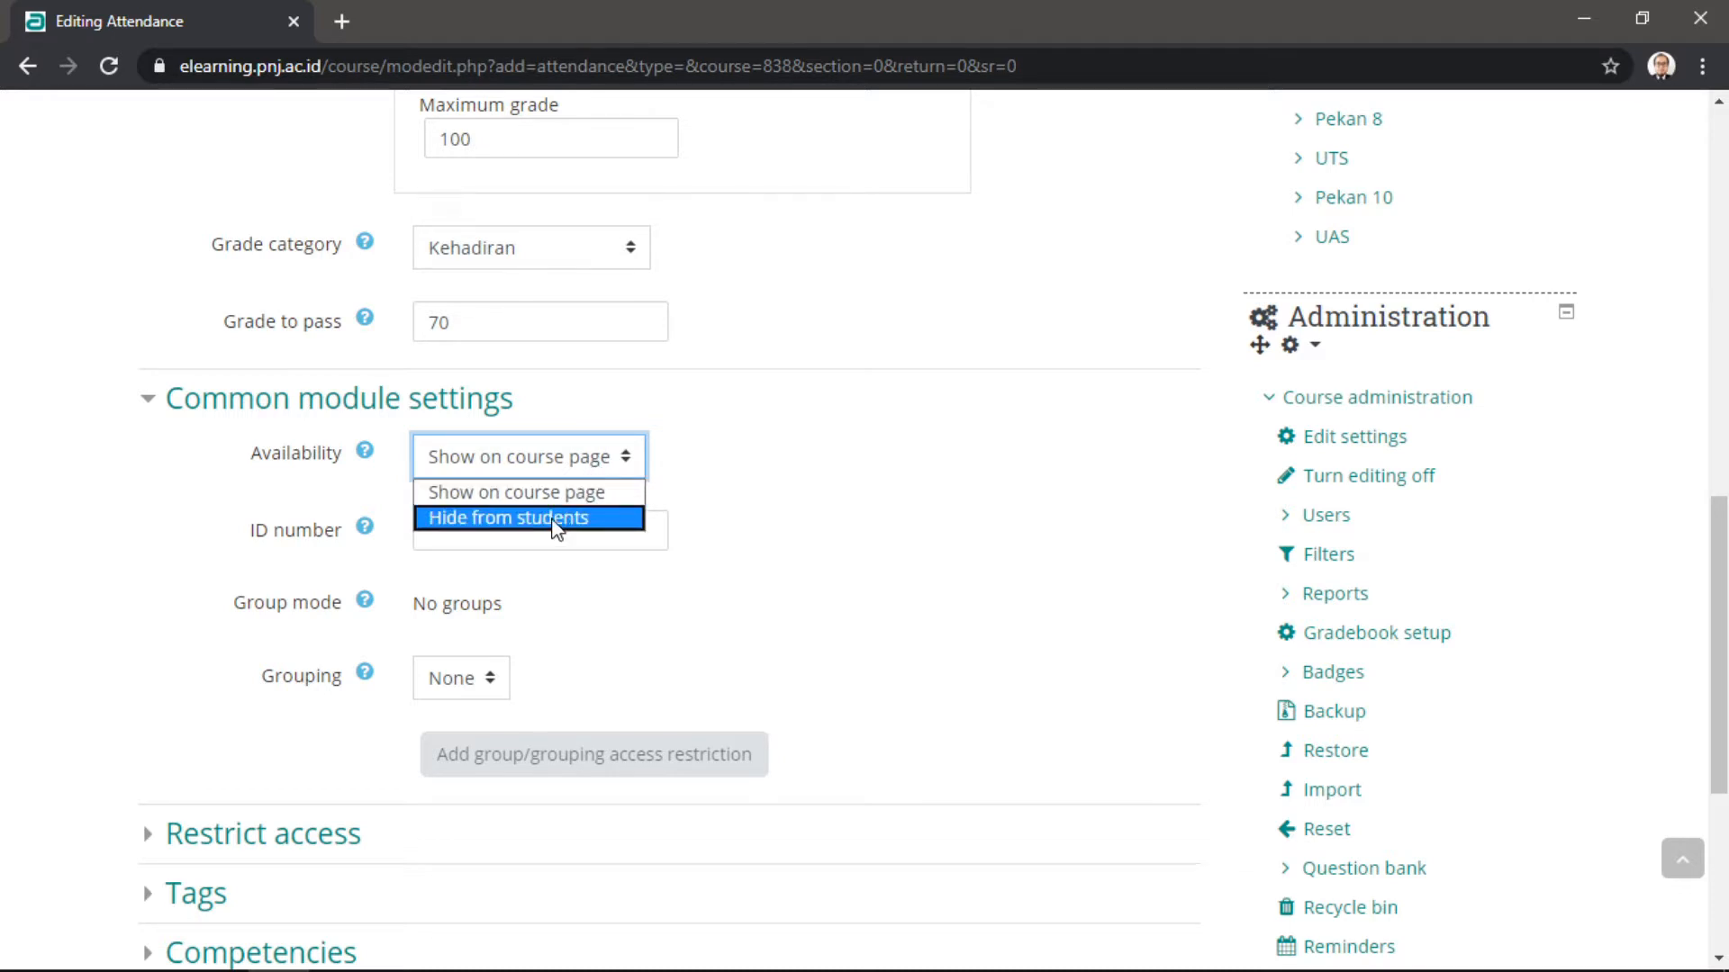
{"action": "left_click", "coordinate": [555, 520]}
{"action": "scroll", "coordinate": [770, 587], "scroll_direction": "down", "scroll_amount": 5}
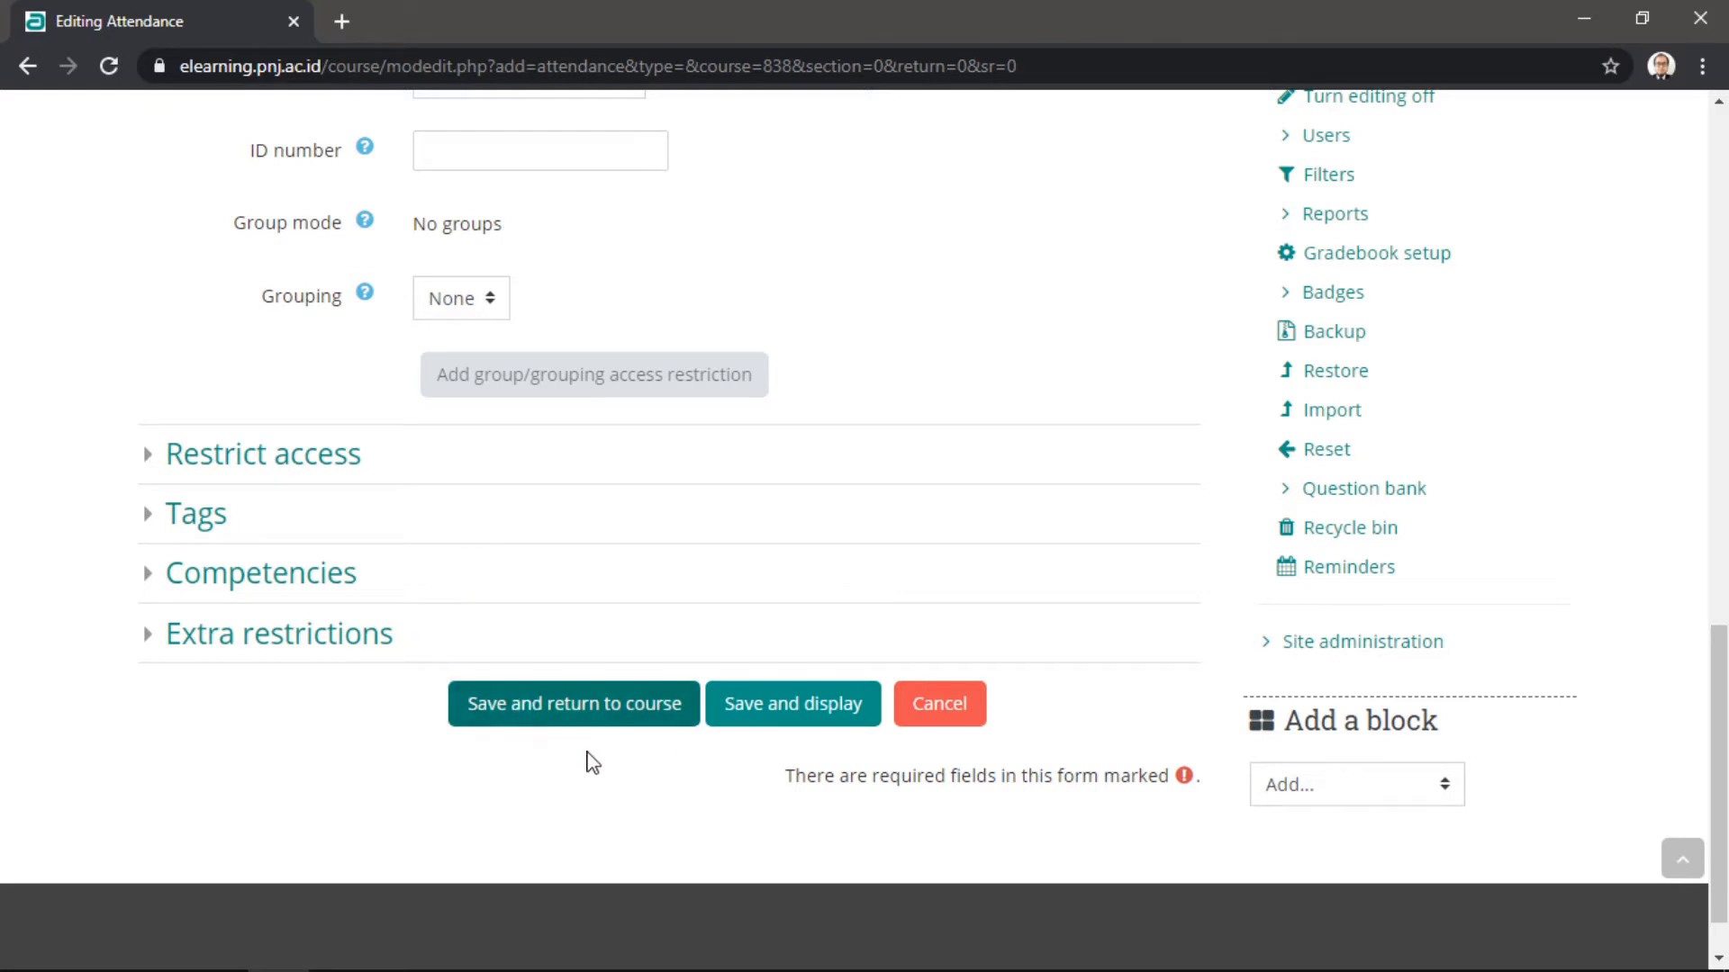
{"action": "left_click", "coordinate": [804, 722]}
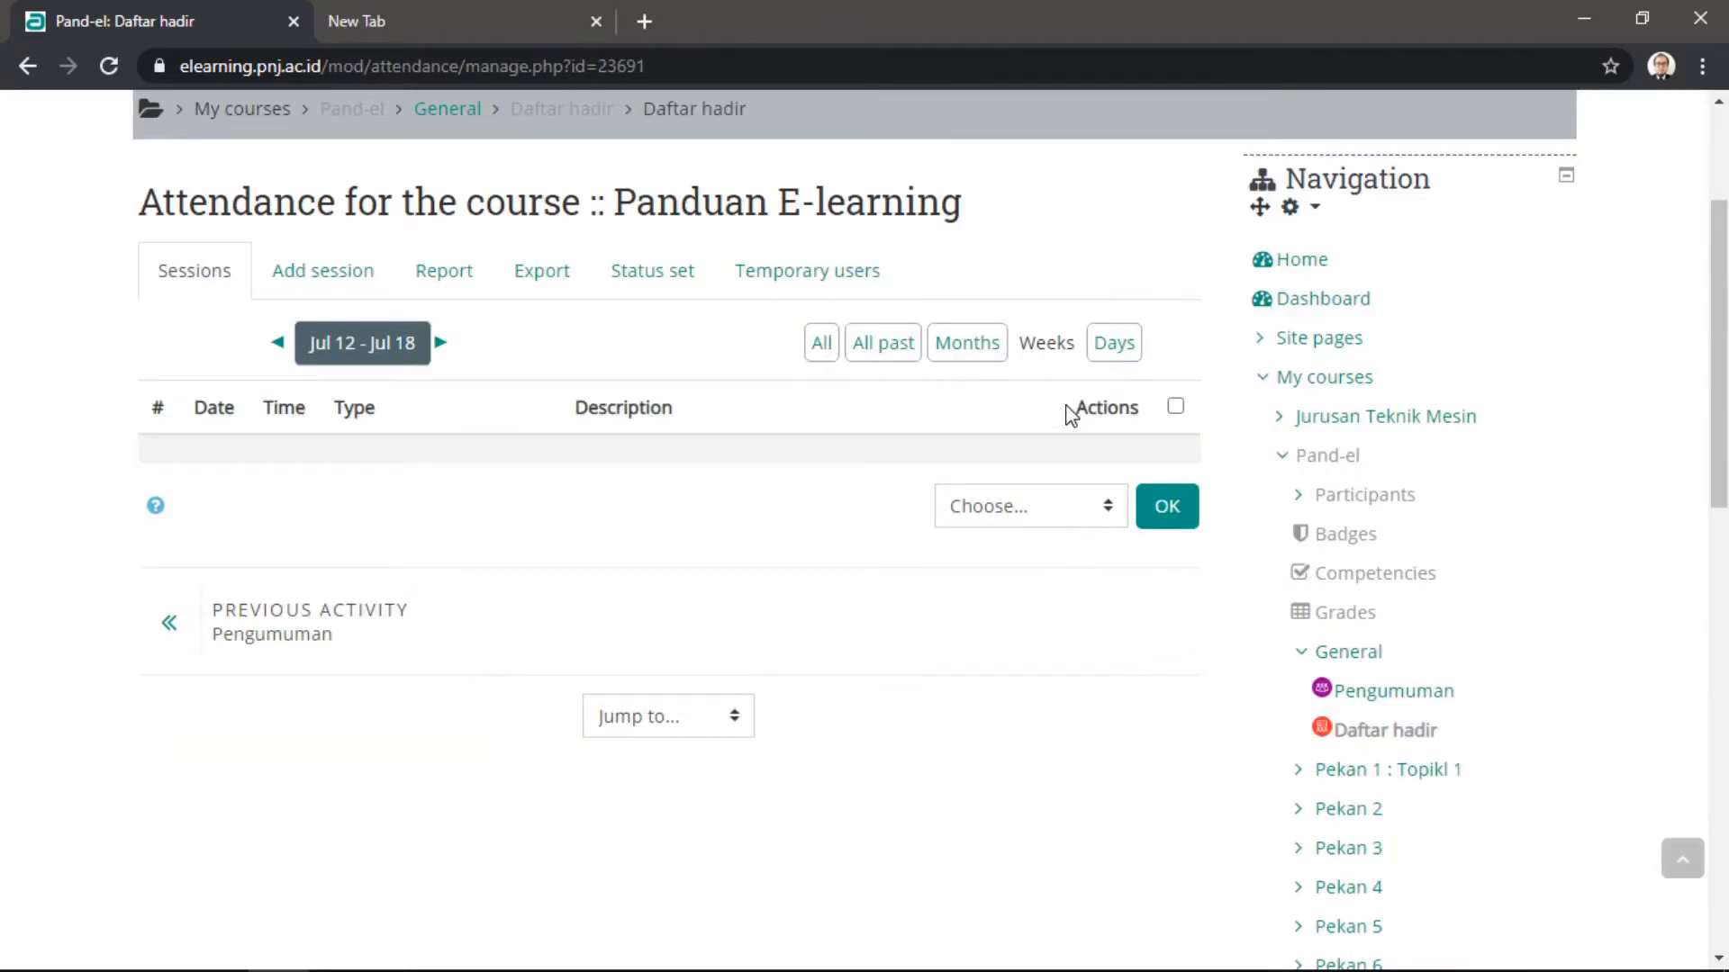
- Start a new attendance session and set its date to 1 September 2020
{"action": "left_click", "coordinate": [307, 281]}
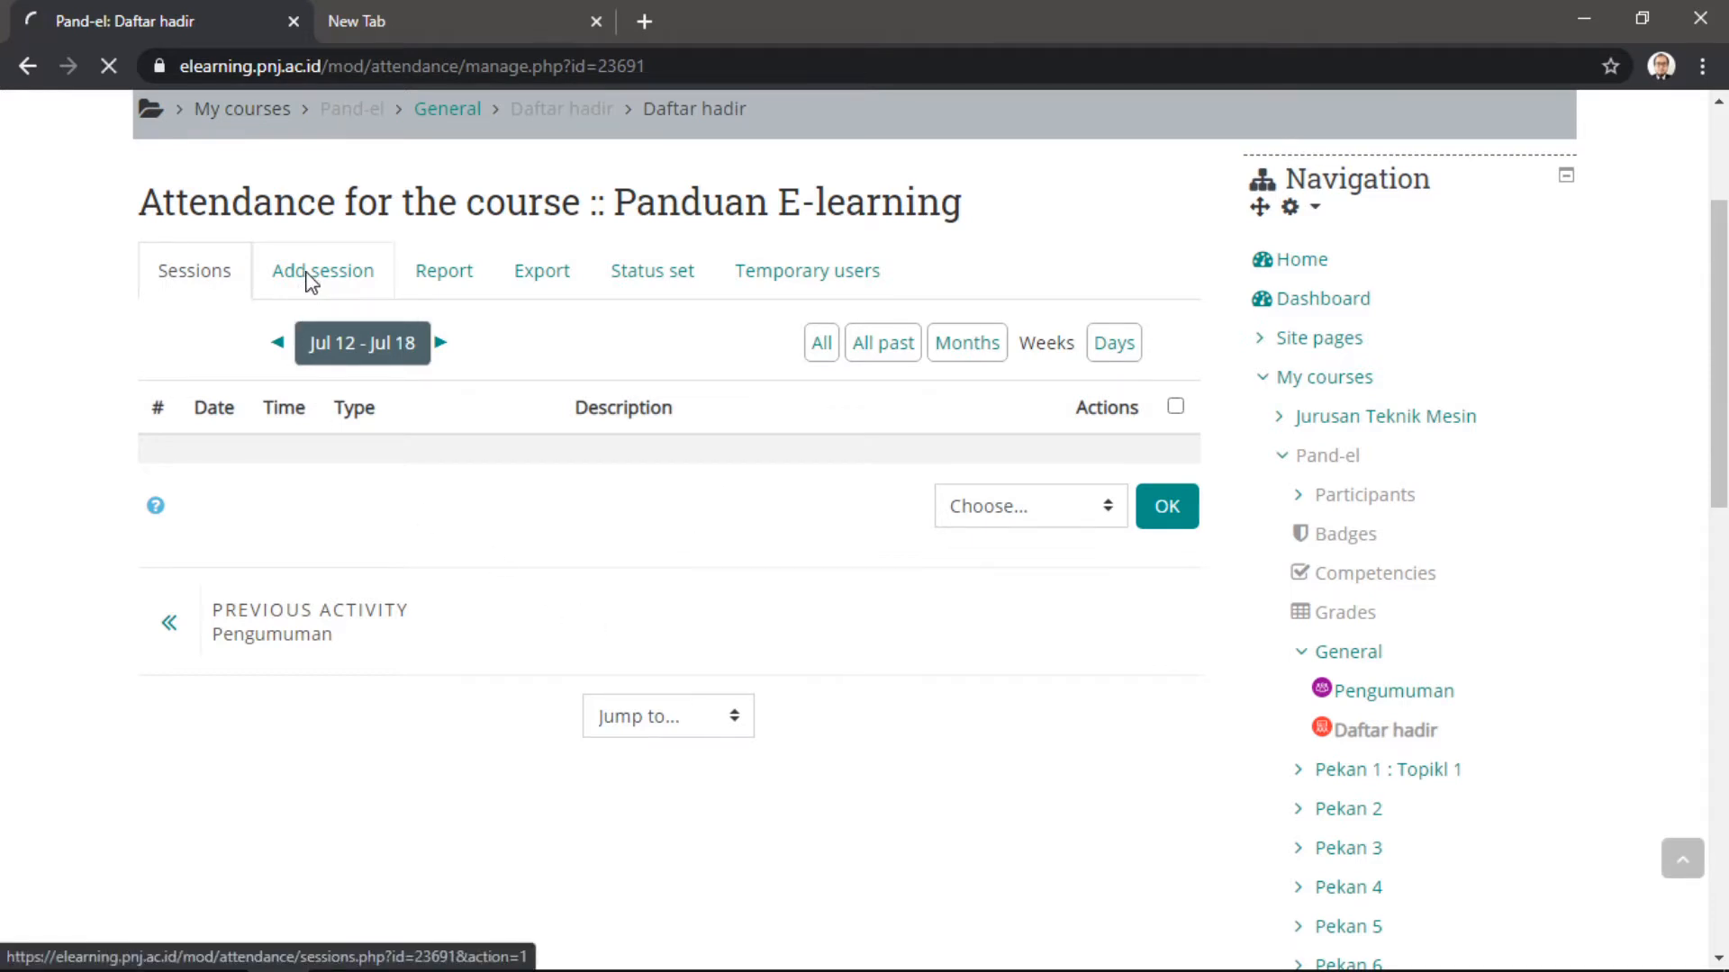
{"action": "scroll", "coordinate": [933, 477], "scroll_direction": "down", "scroll_amount": 3}
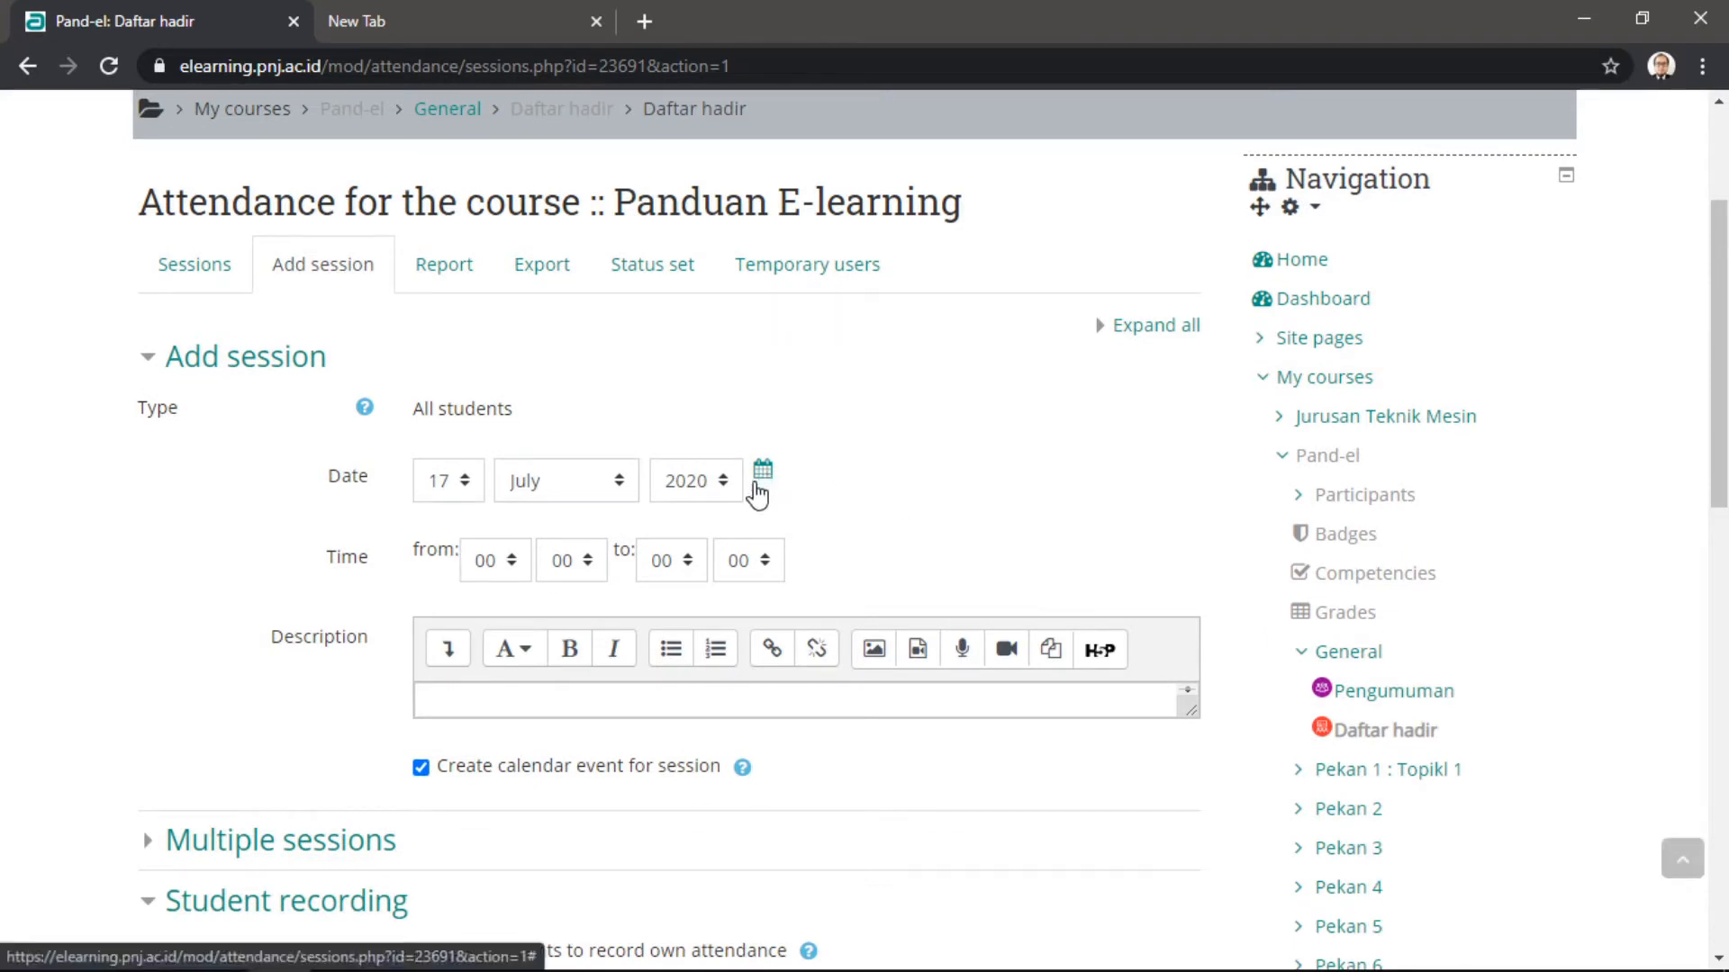
{"action": "left_click", "coordinate": [765, 477]}
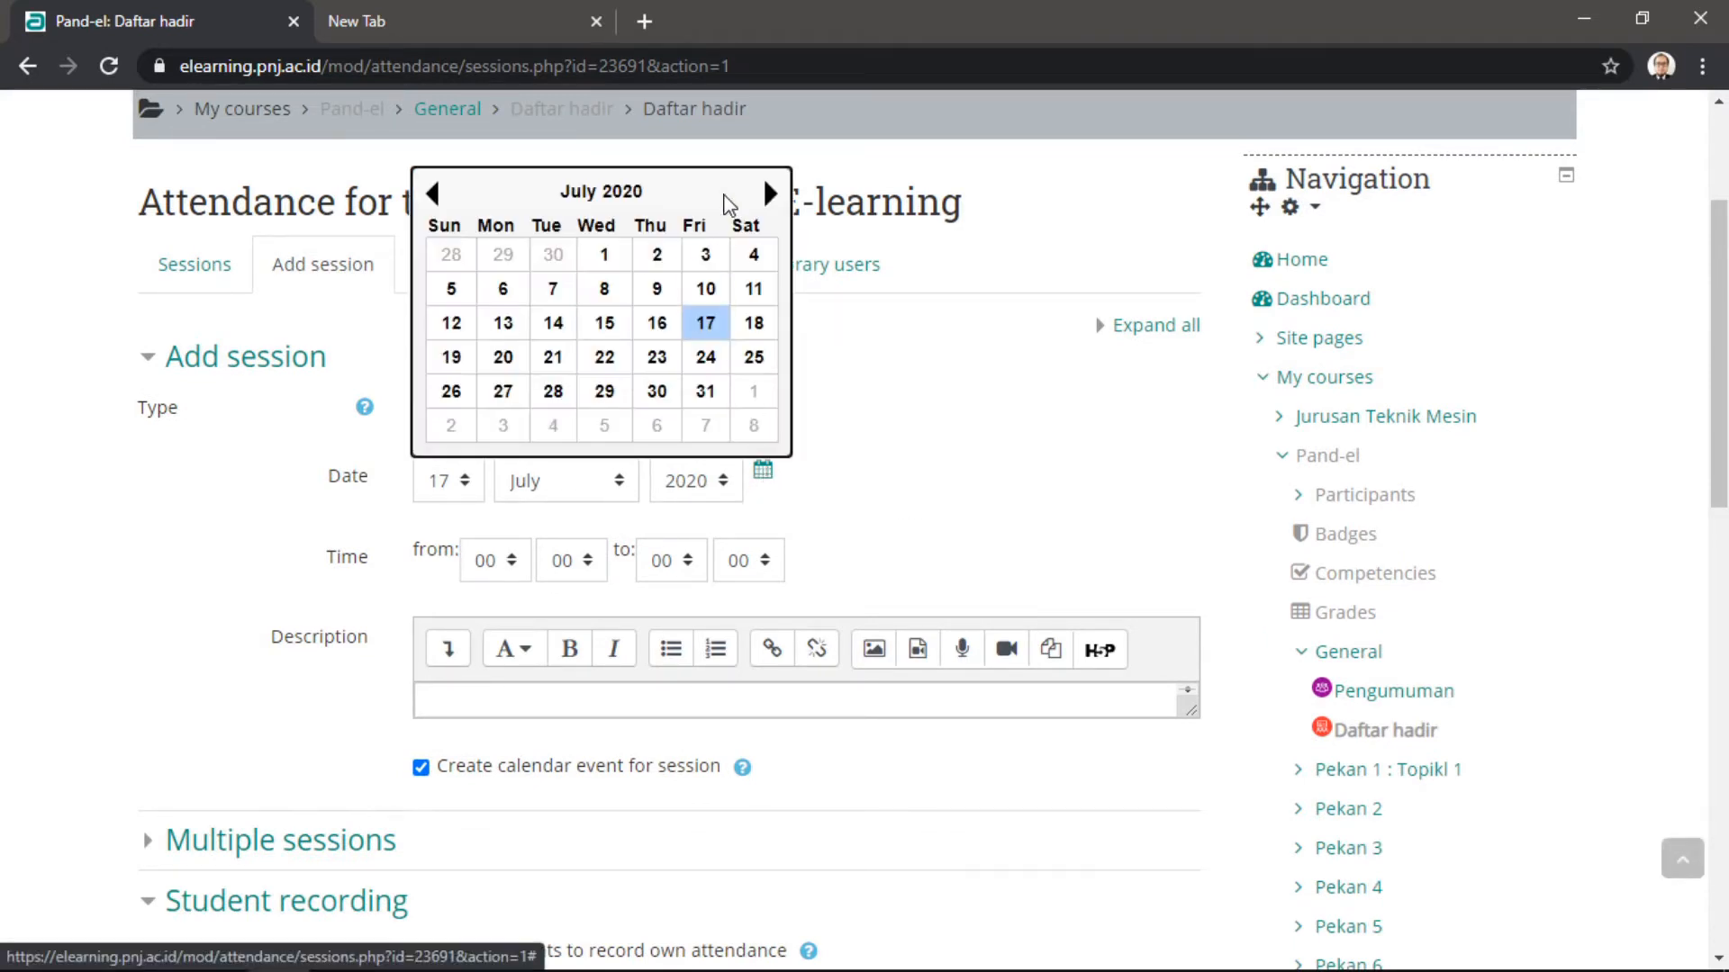
{"action": "left_click", "coordinate": [771, 195]}
{"action": "left_click", "coordinate": [773, 196]}
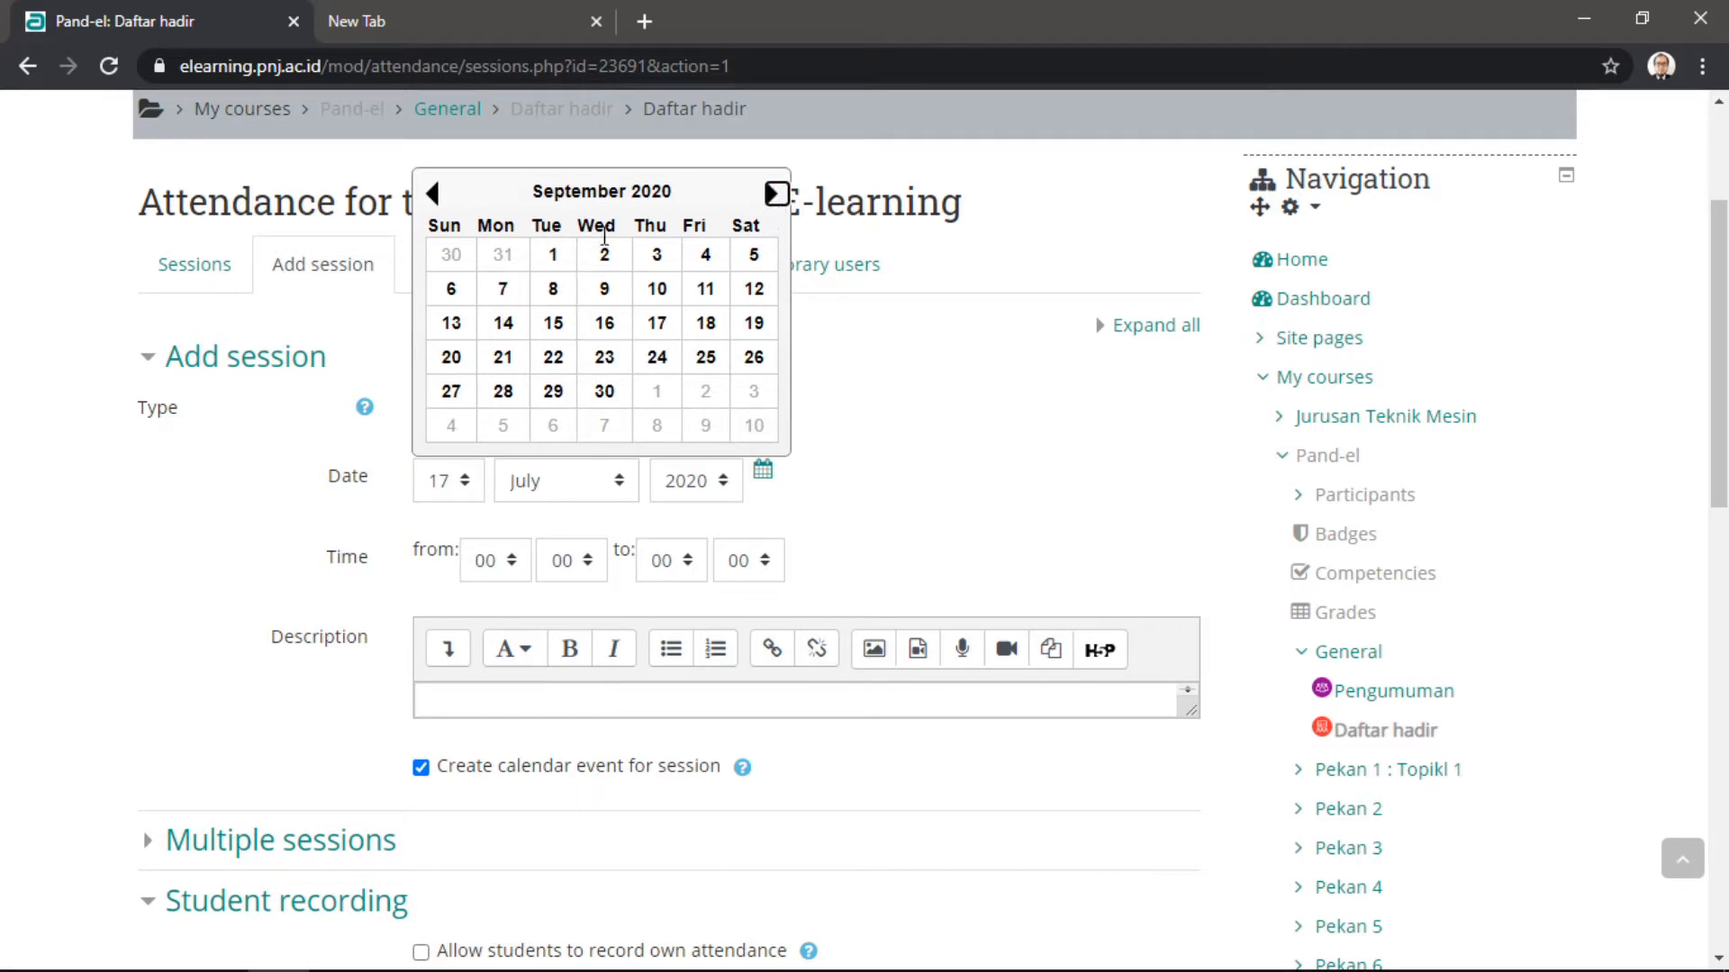
{"action": "left_click", "coordinate": [552, 261]}
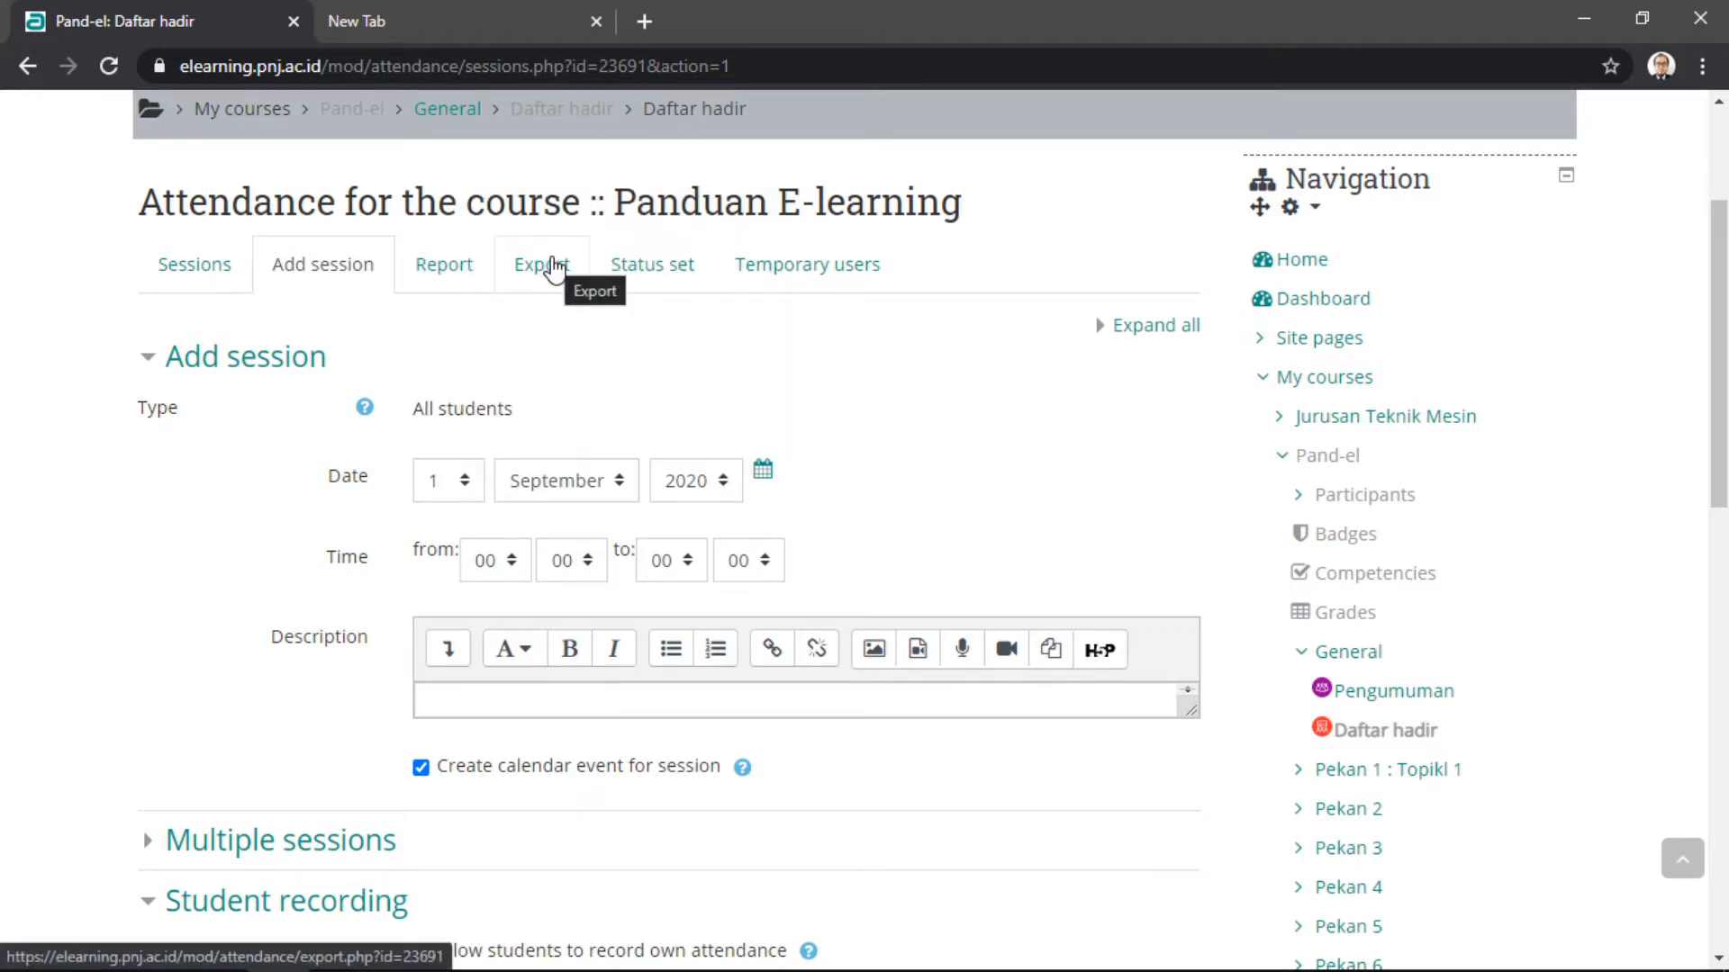
- Set the session time from 07:30 to 10:50
{"action": "left_click", "coordinate": [492, 569]}
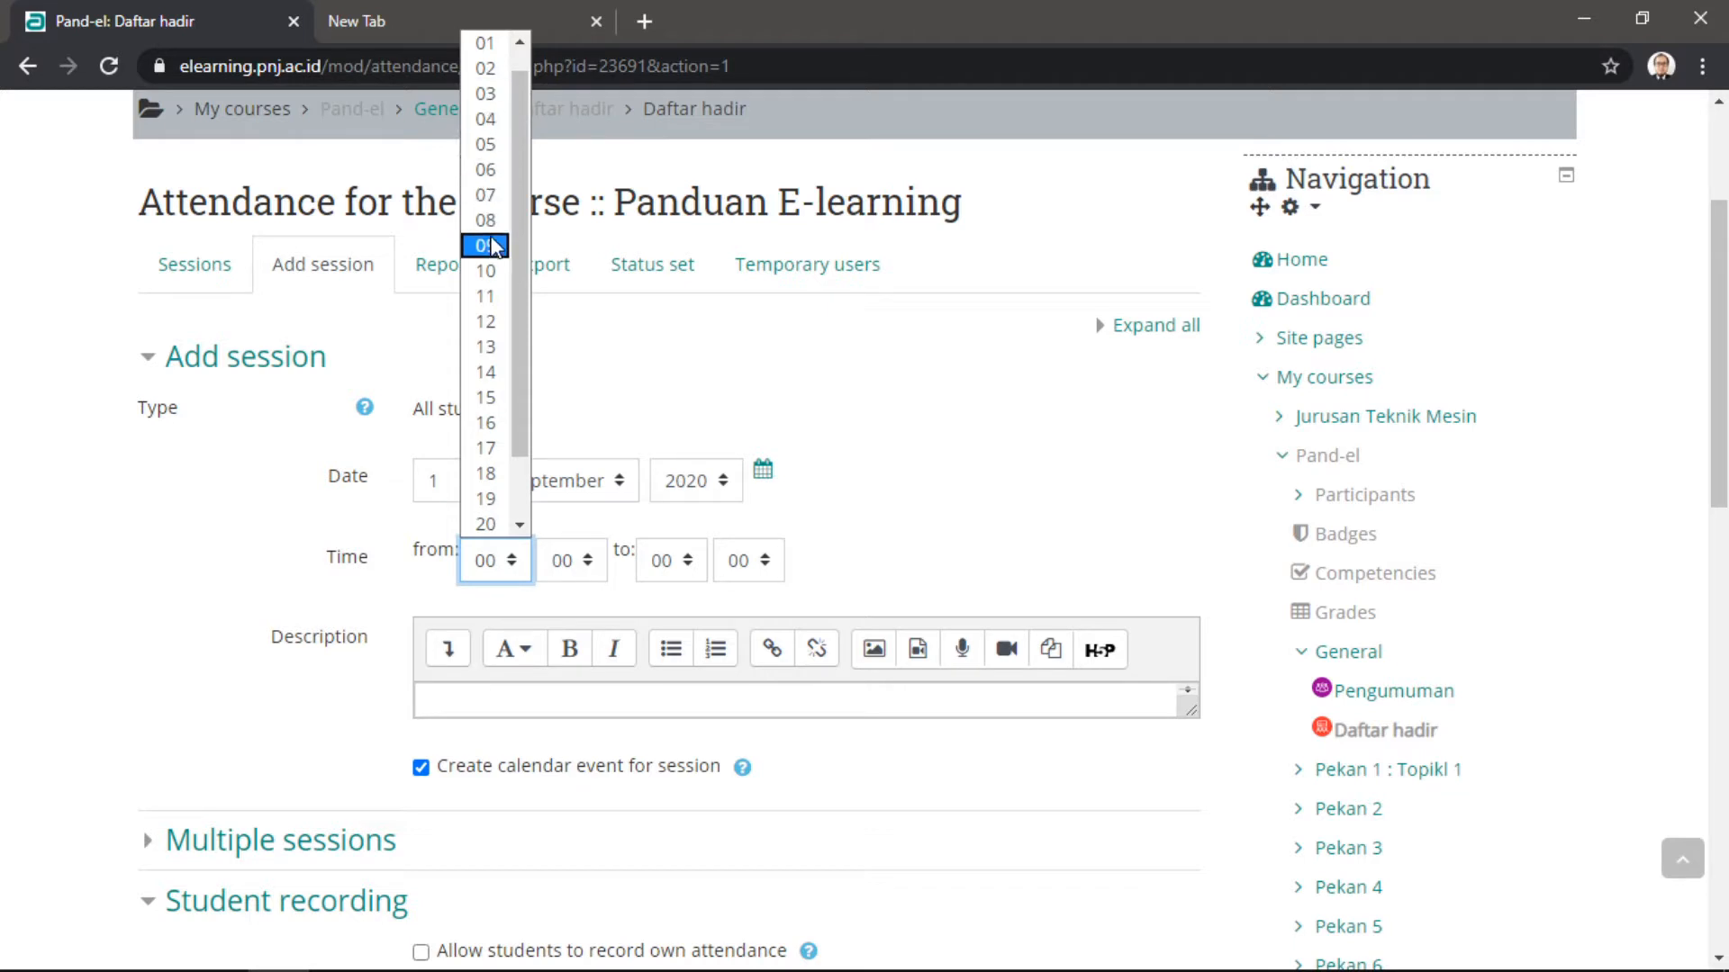
{"action": "left_click", "coordinate": [491, 196]}
{"action": "left_click", "coordinate": [562, 567]}
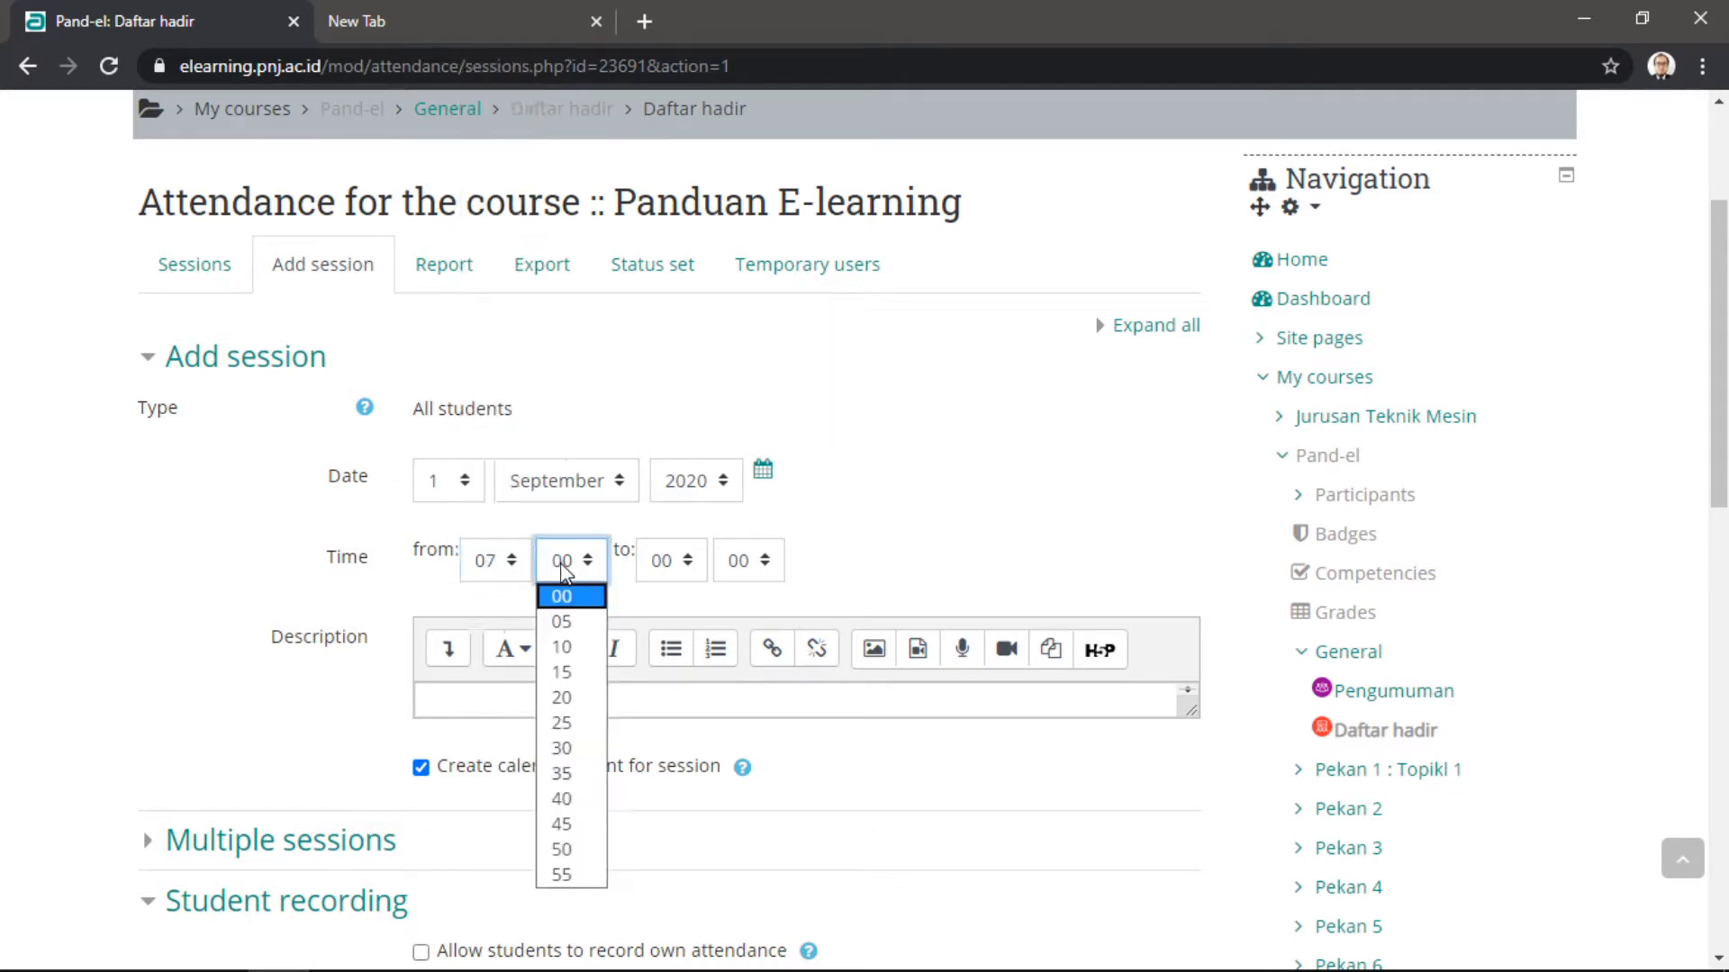
{"action": "left_click", "coordinate": [562, 748]}
{"action": "left_click", "coordinate": [687, 581]}
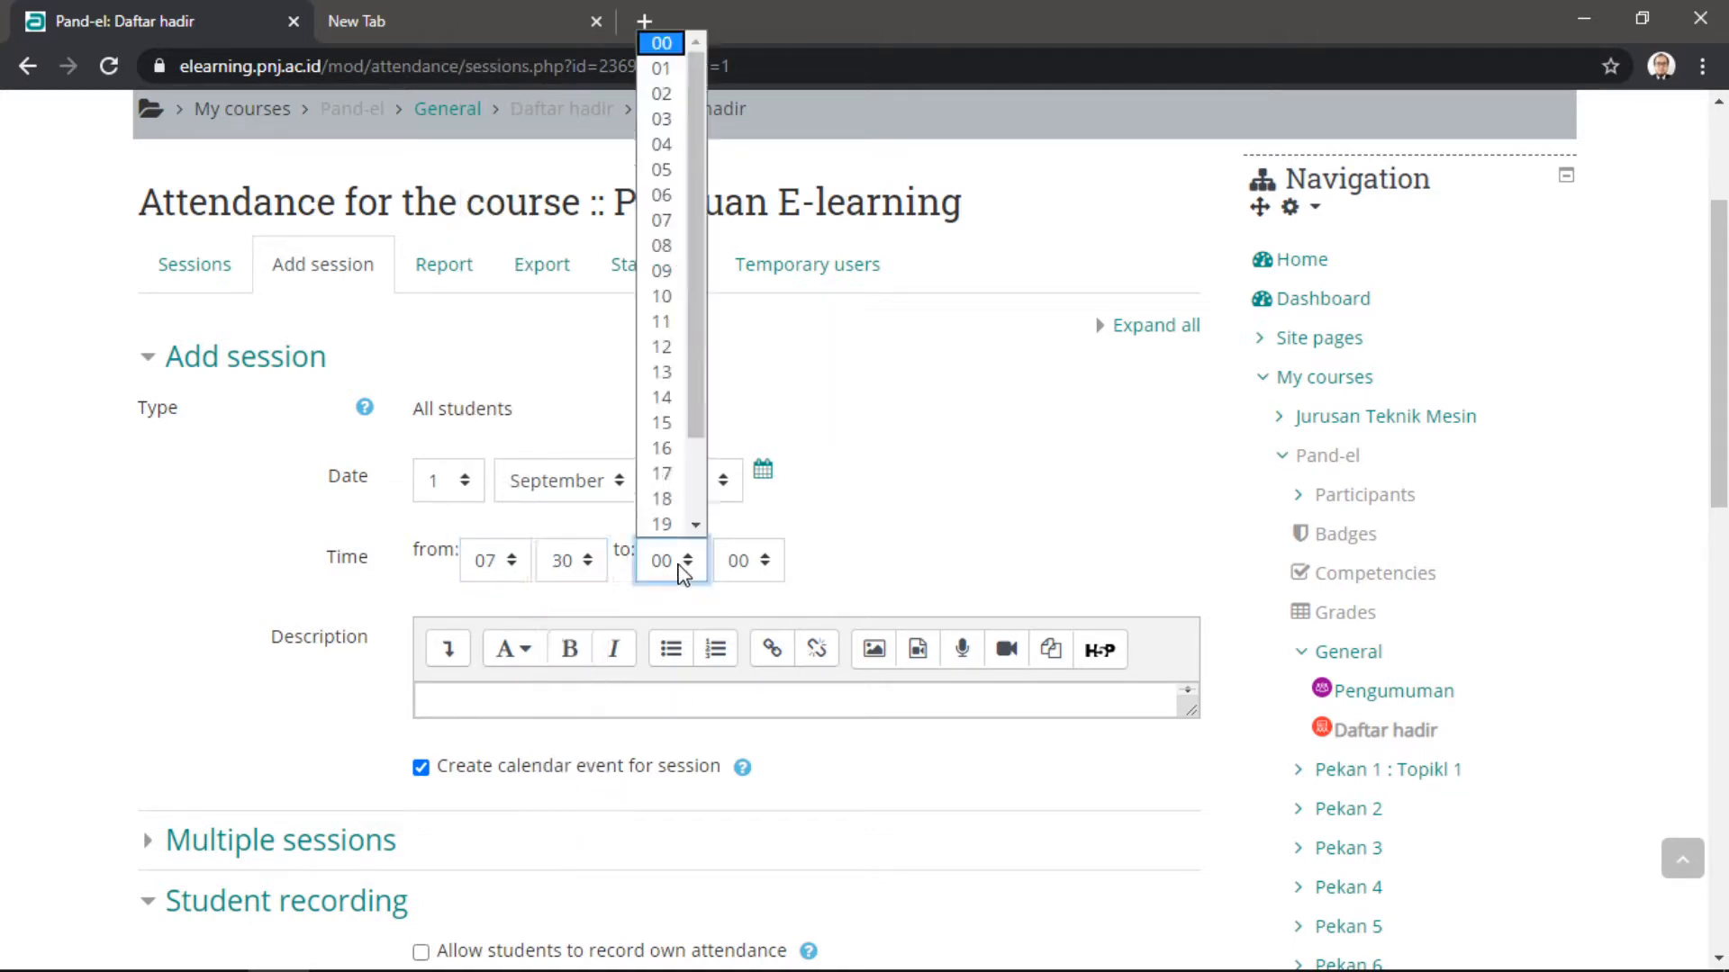
{"action": "left_click", "coordinate": [663, 239]}
{"action": "left_click", "coordinate": [763, 560]}
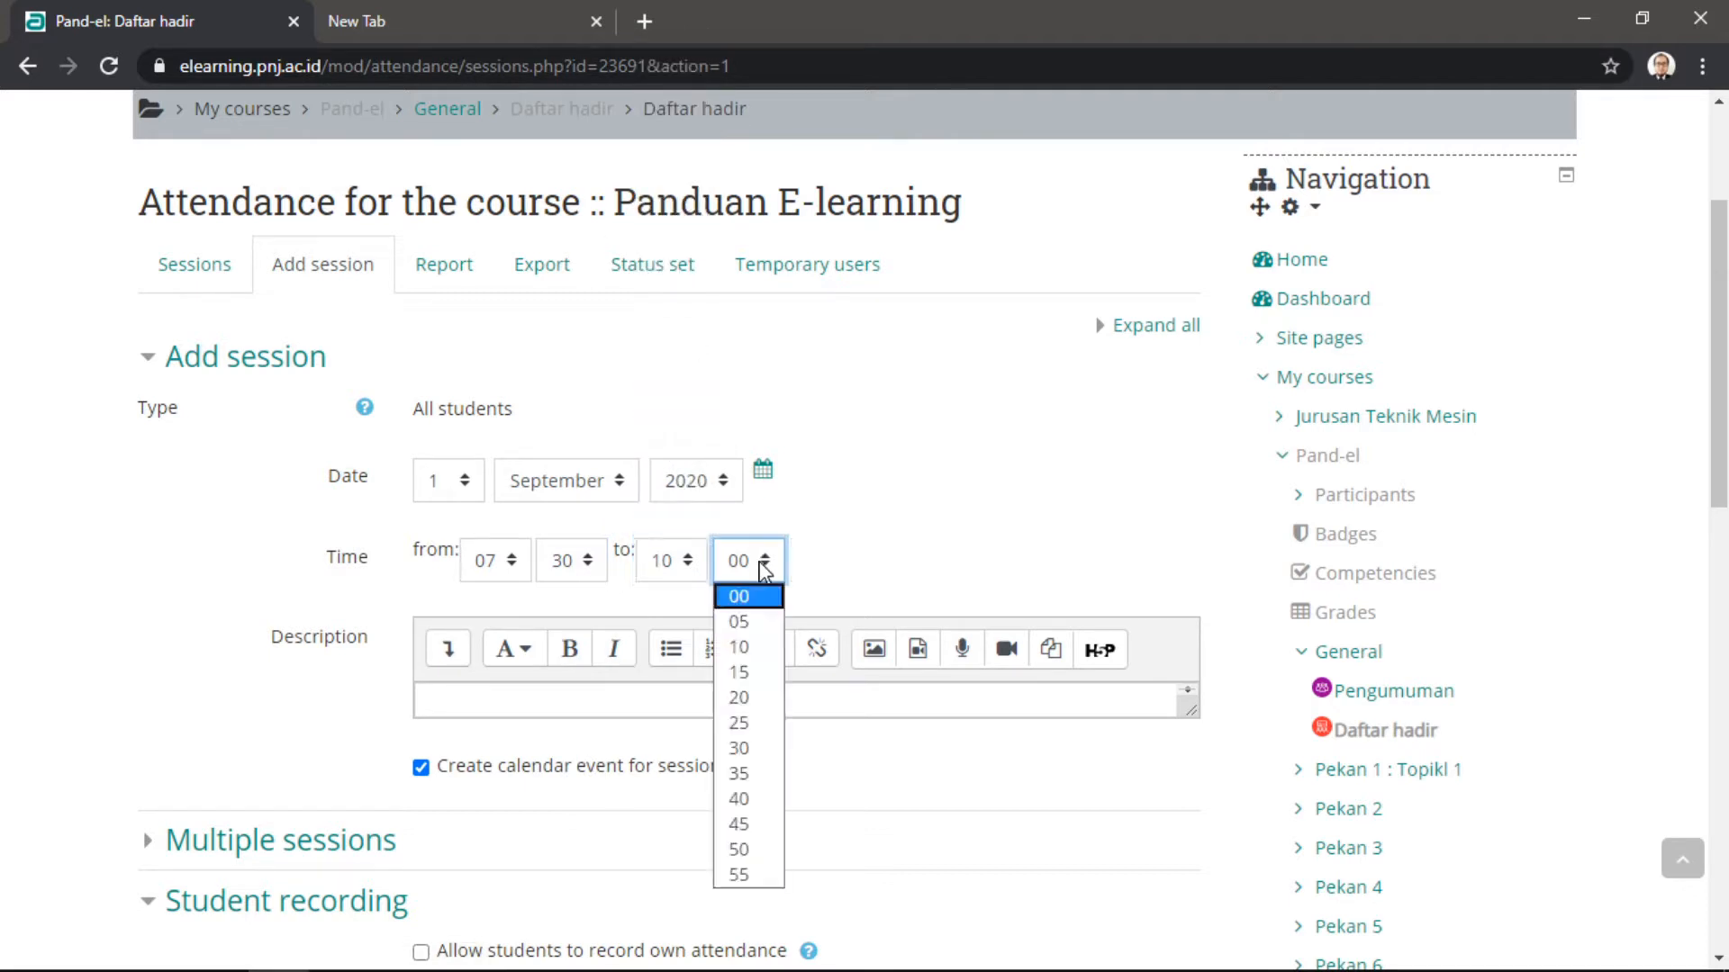
{"action": "left_click", "coordinate": [742, 852]}
- Enable repetition of the session under Multiple sessions and make it repeat on Tuesday
{"action": "scroll", "coordinate": [911, 556], "scroll_direction": "down", "scroll_amount": 3}
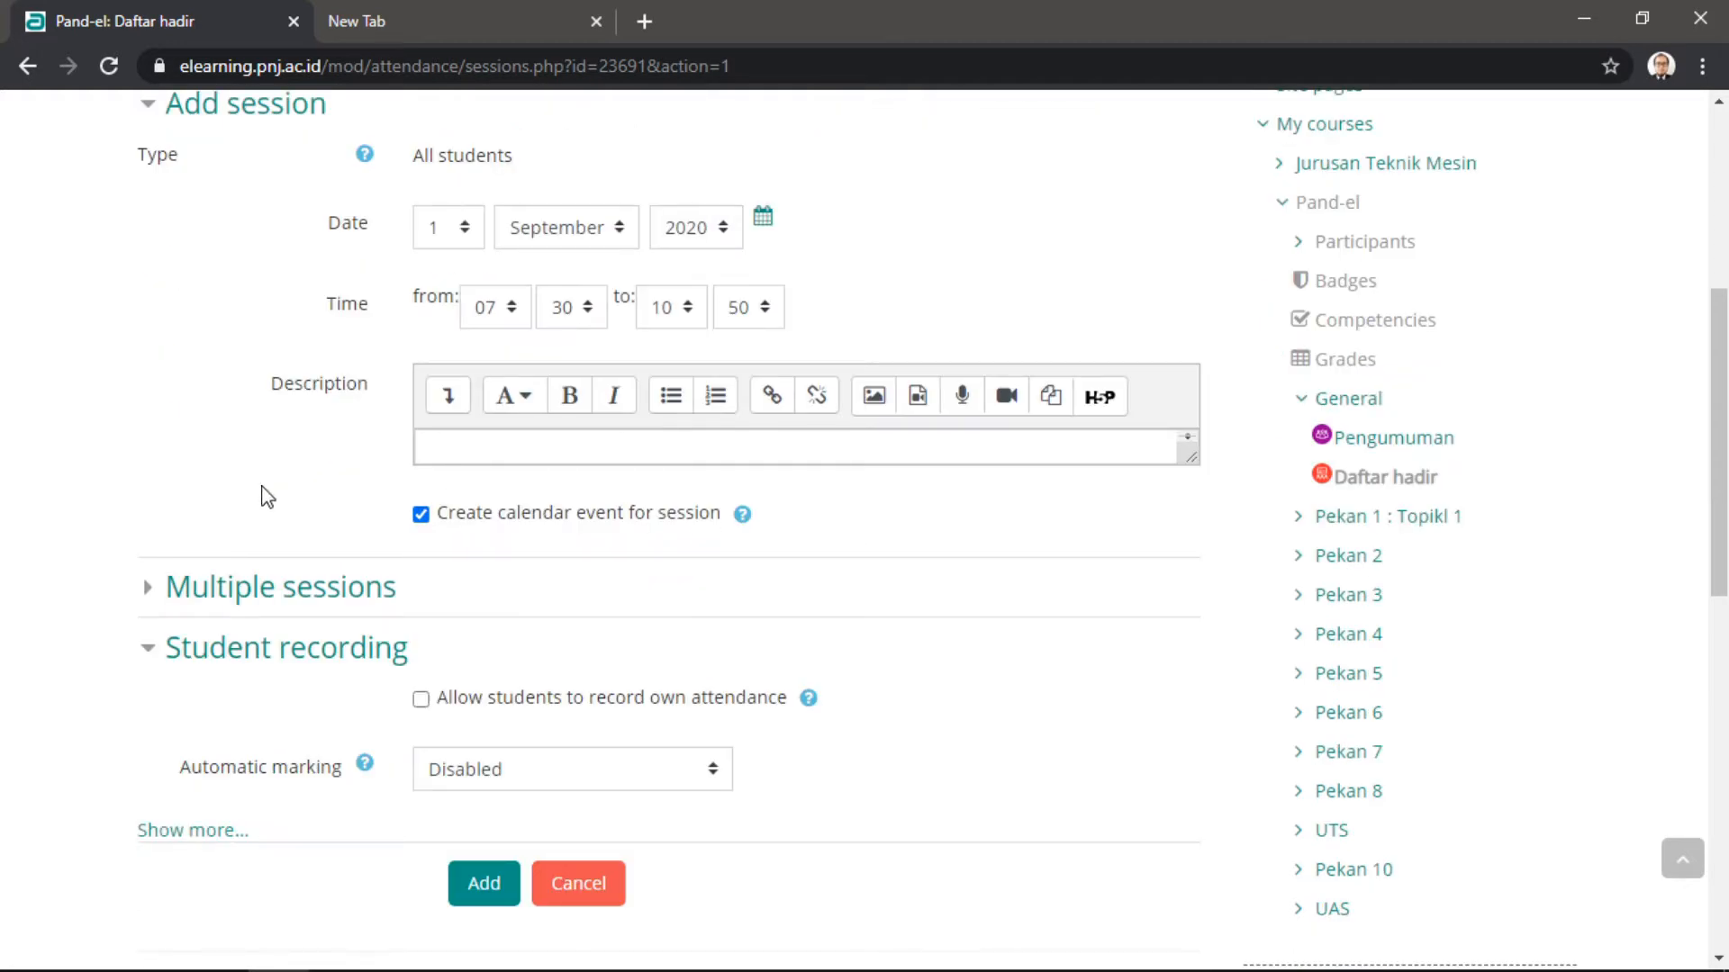
{"action": "left_click", "coordinate": [230, 589]}
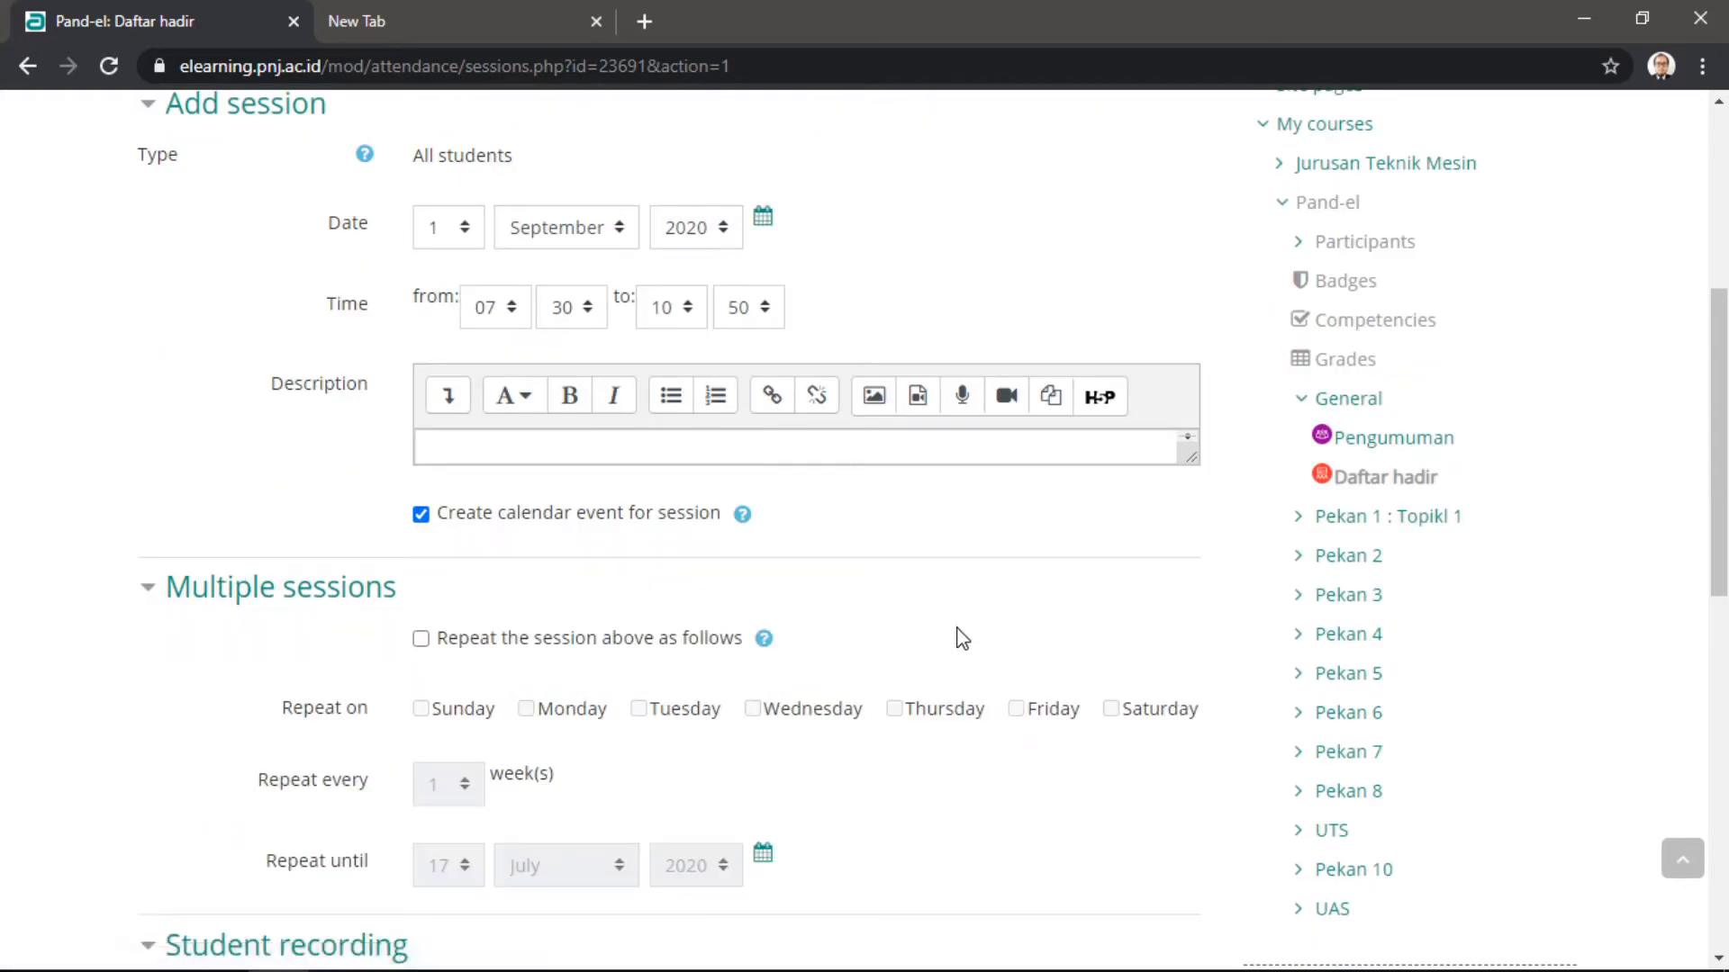
{"action": "left_click", "coordinate": [421, 639]}
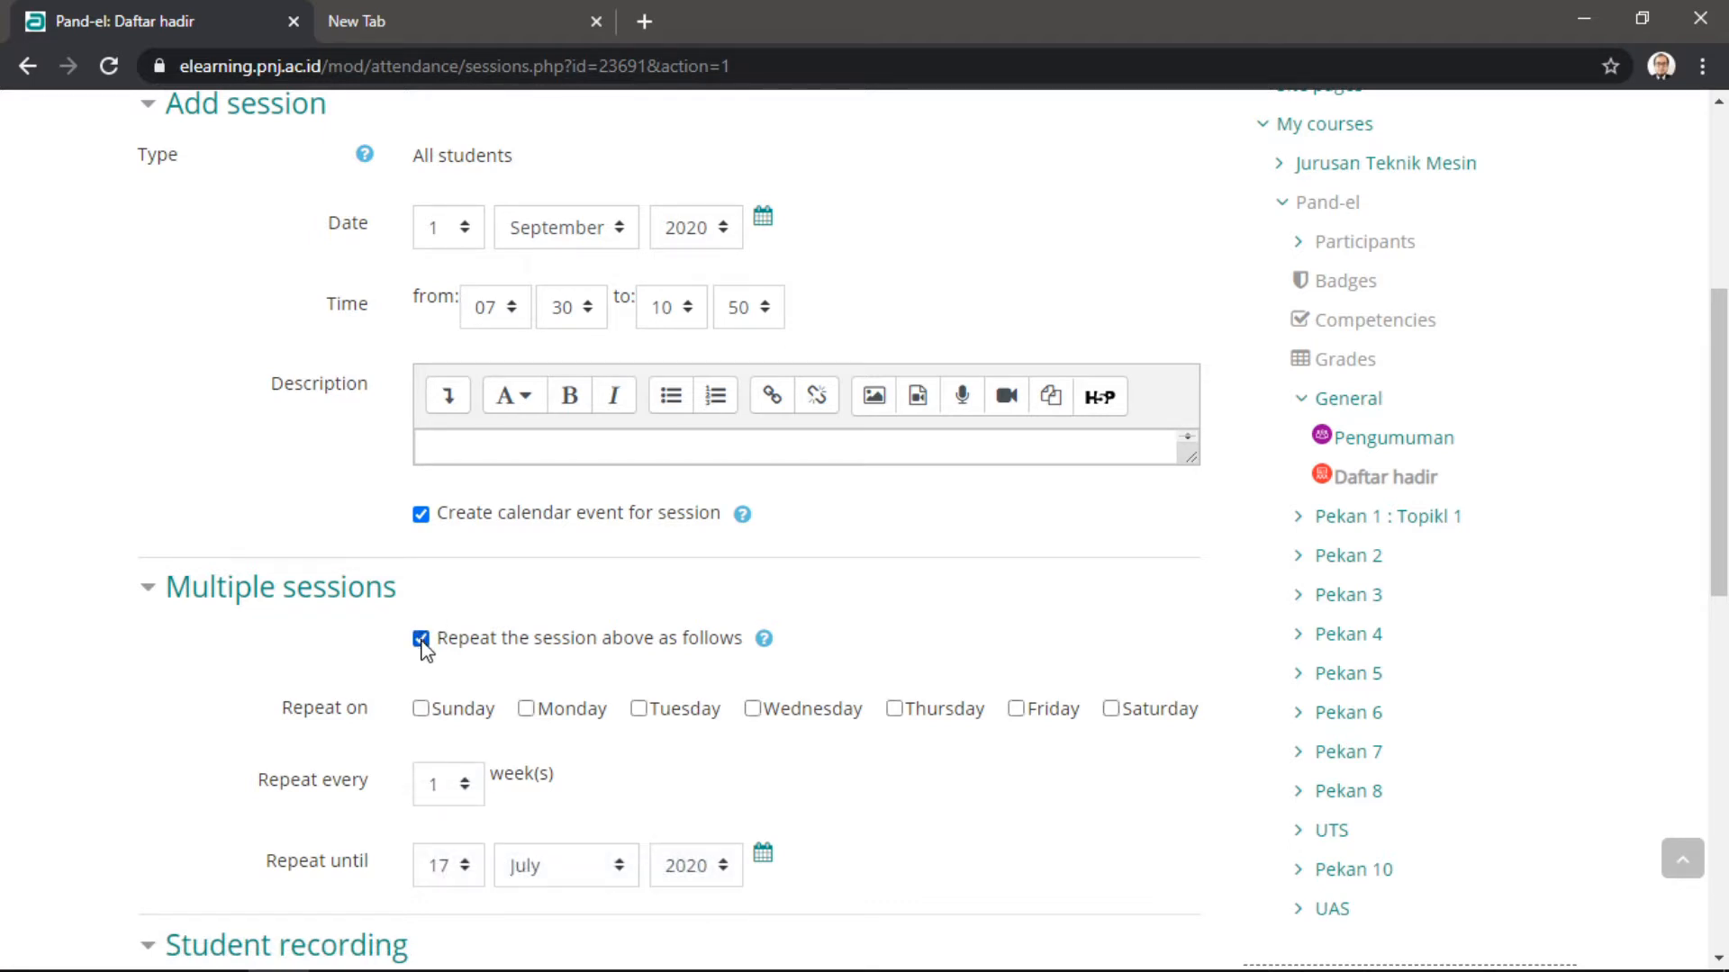
{"action": "left_click", "coordinate": [642, 712]}
- Set the session to repeat until 3 November 2020 and add the sessions to the attendance activity
{"action": "scroll", "coordinate": [811, 799], "scroll_direction": "down", "scroll_amount": 1}
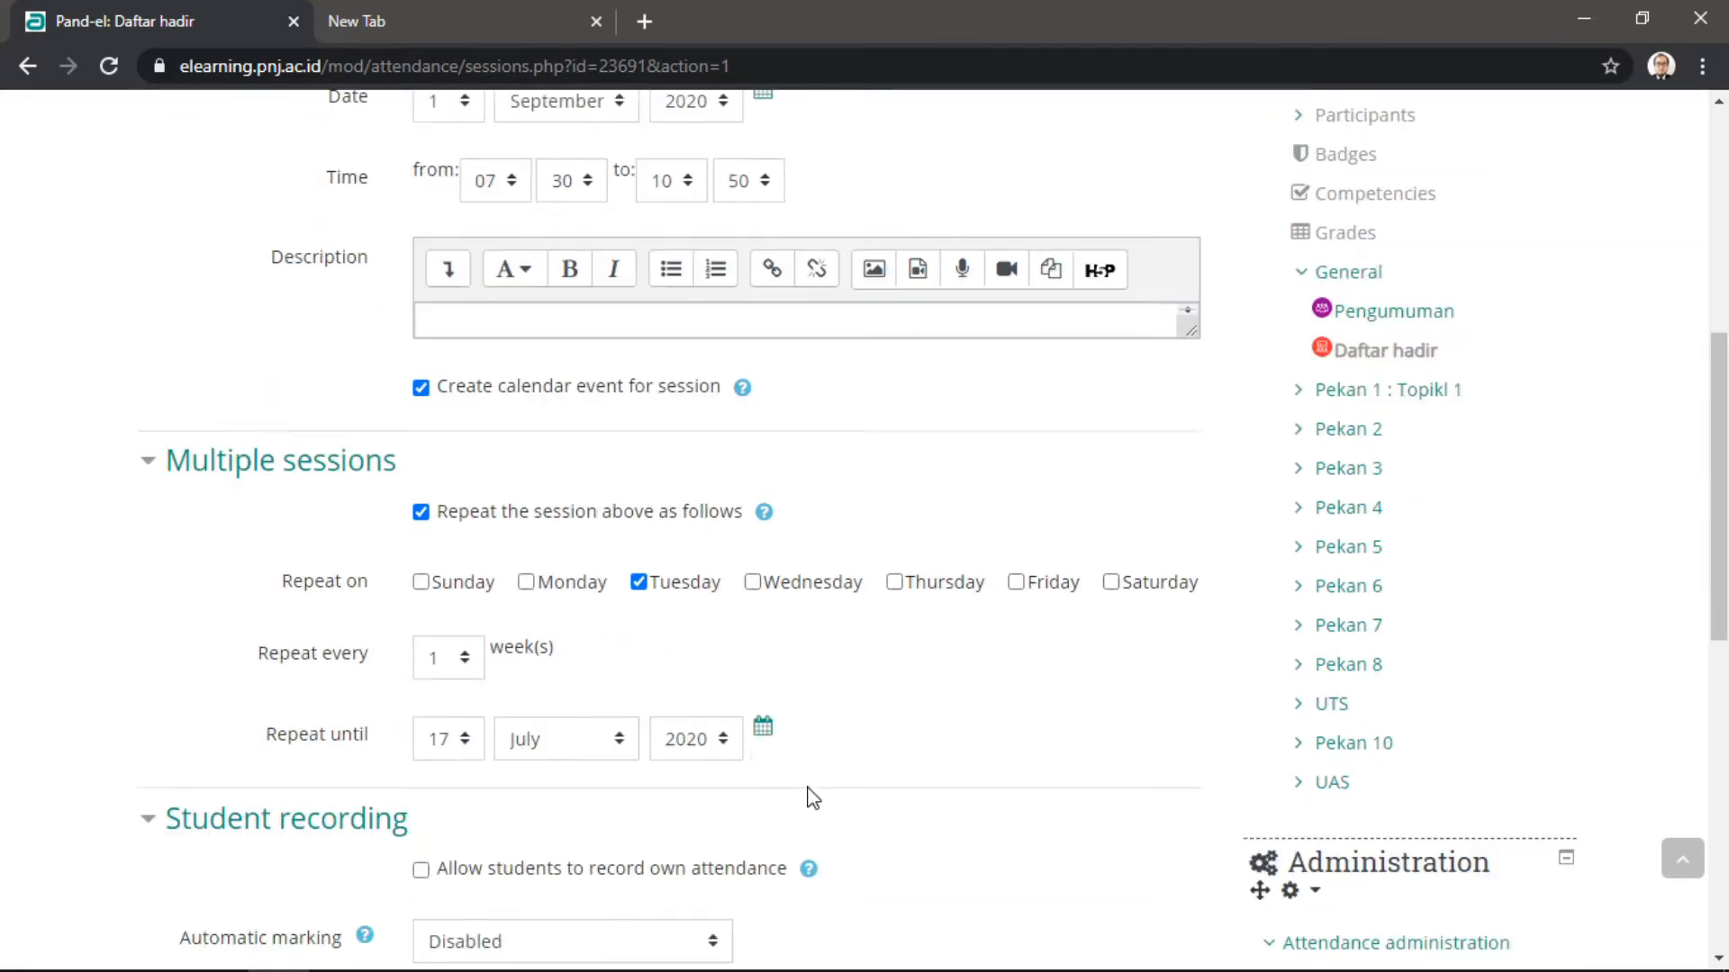
{"action": "left_click", "coordinate": [763, 729]}
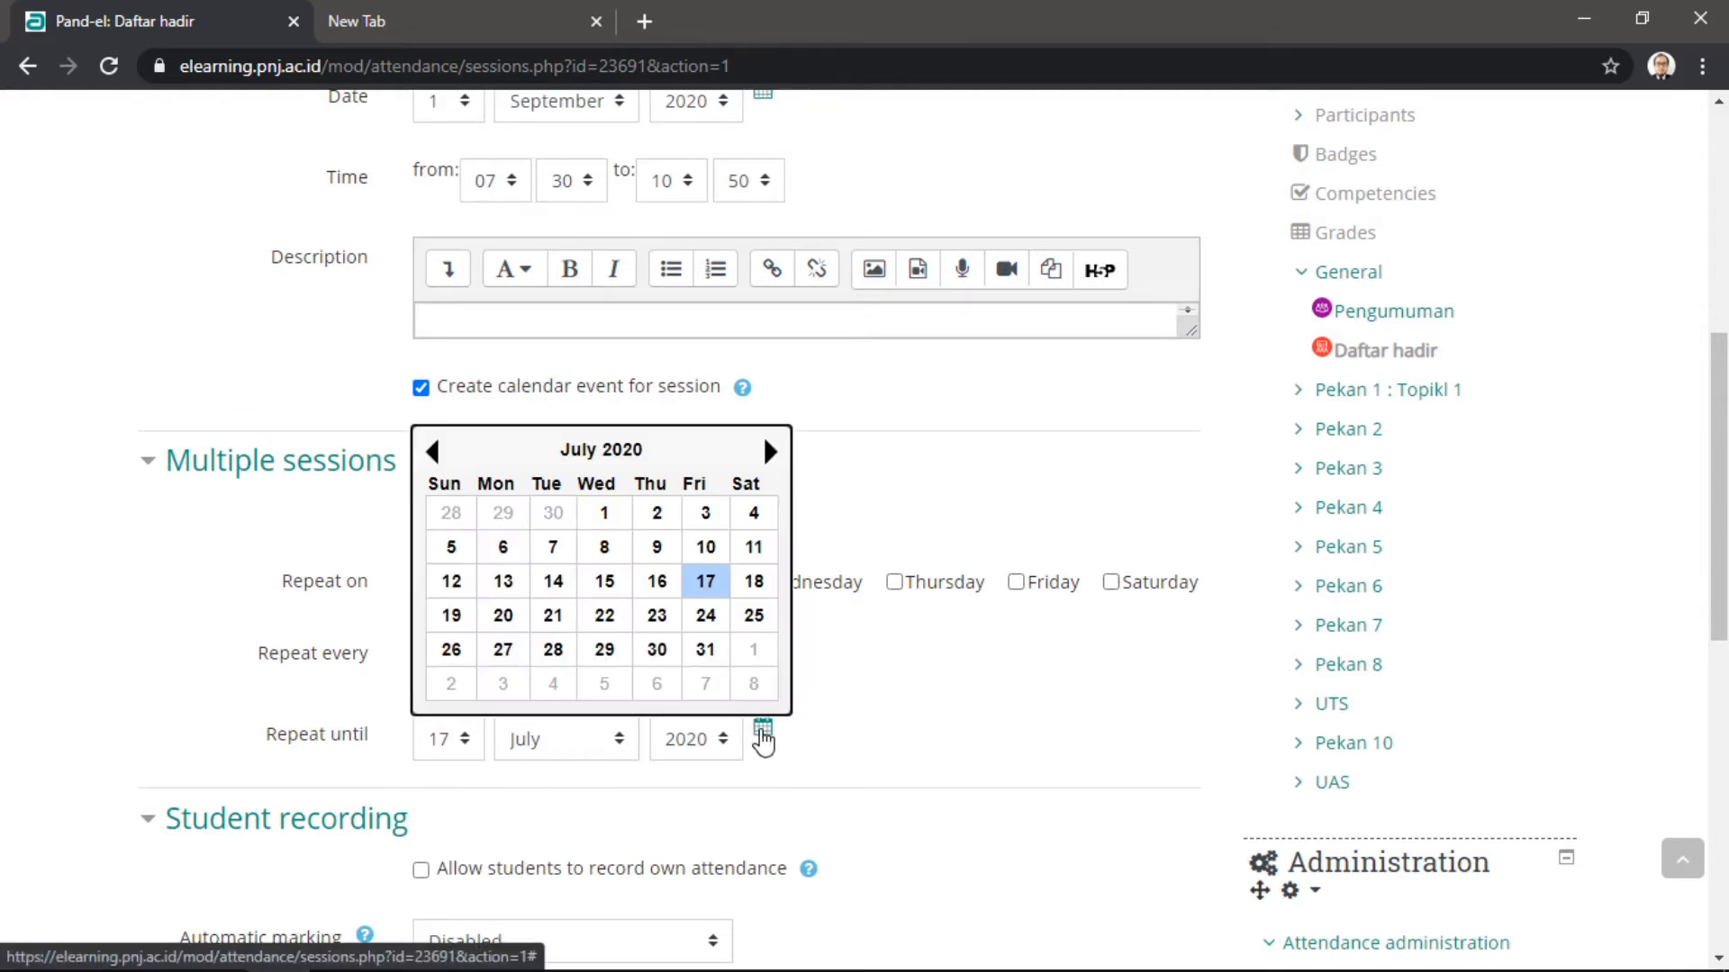
{"action": "left_click", "coordinate": [770, 452]}
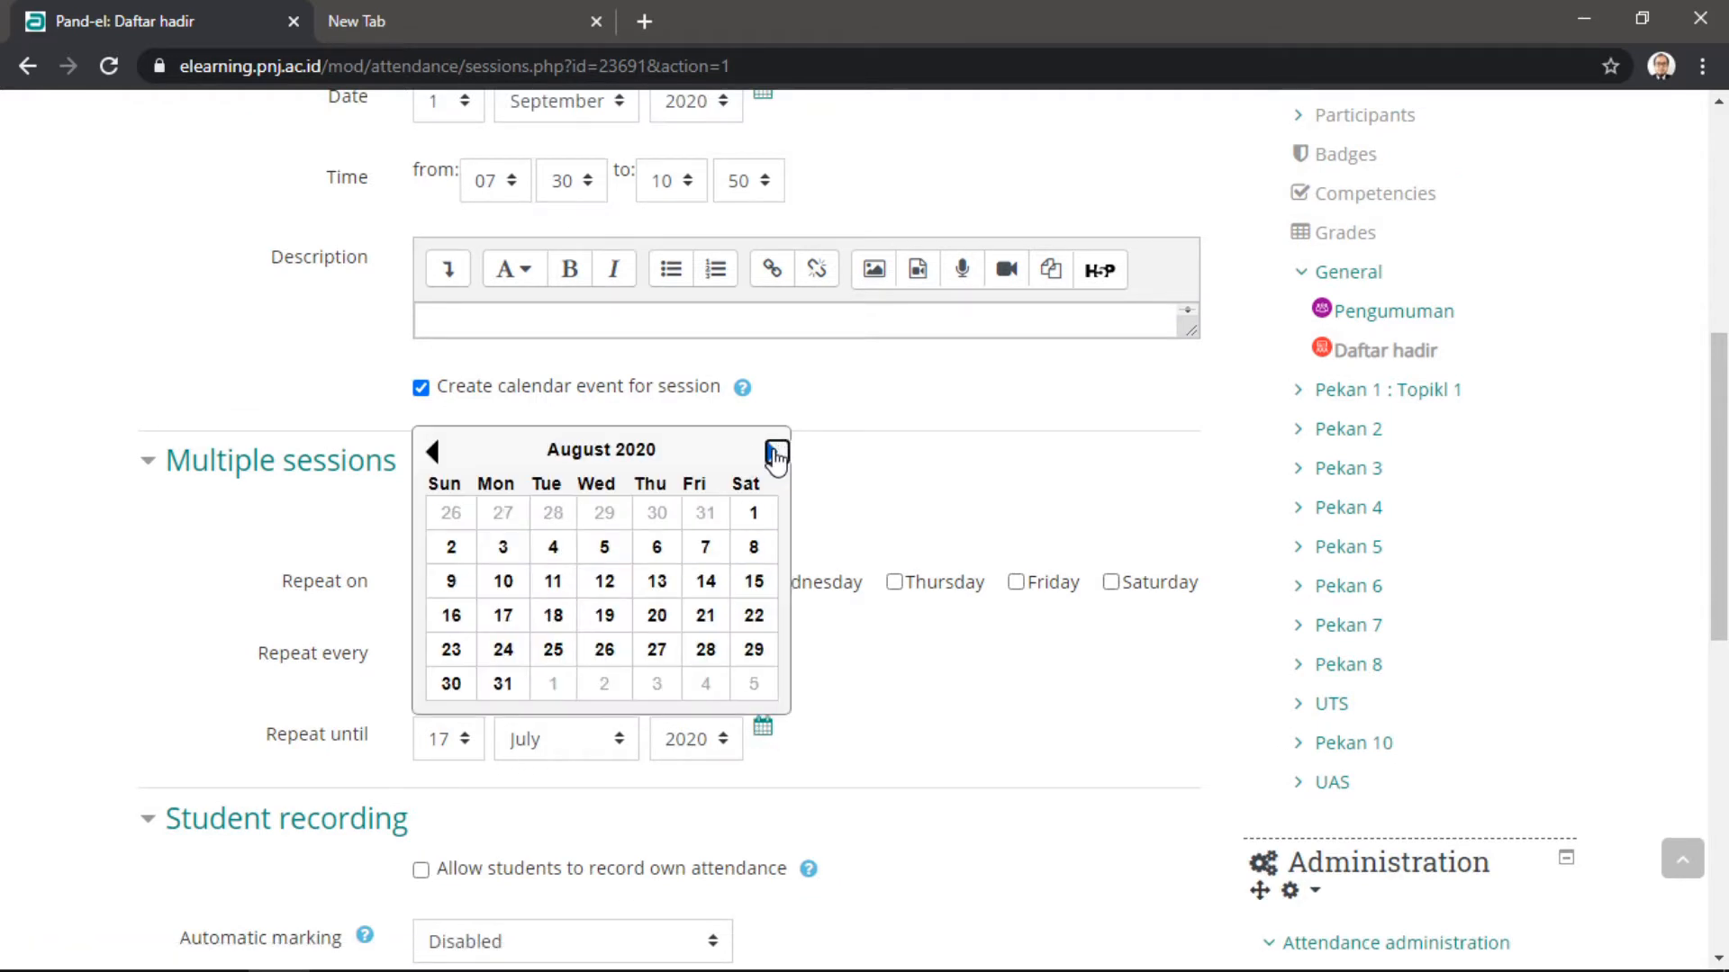
{"action": "left_click", "coordinate": [775, 454]}
{"action": "left_click", "coordinate": [774, 454]}
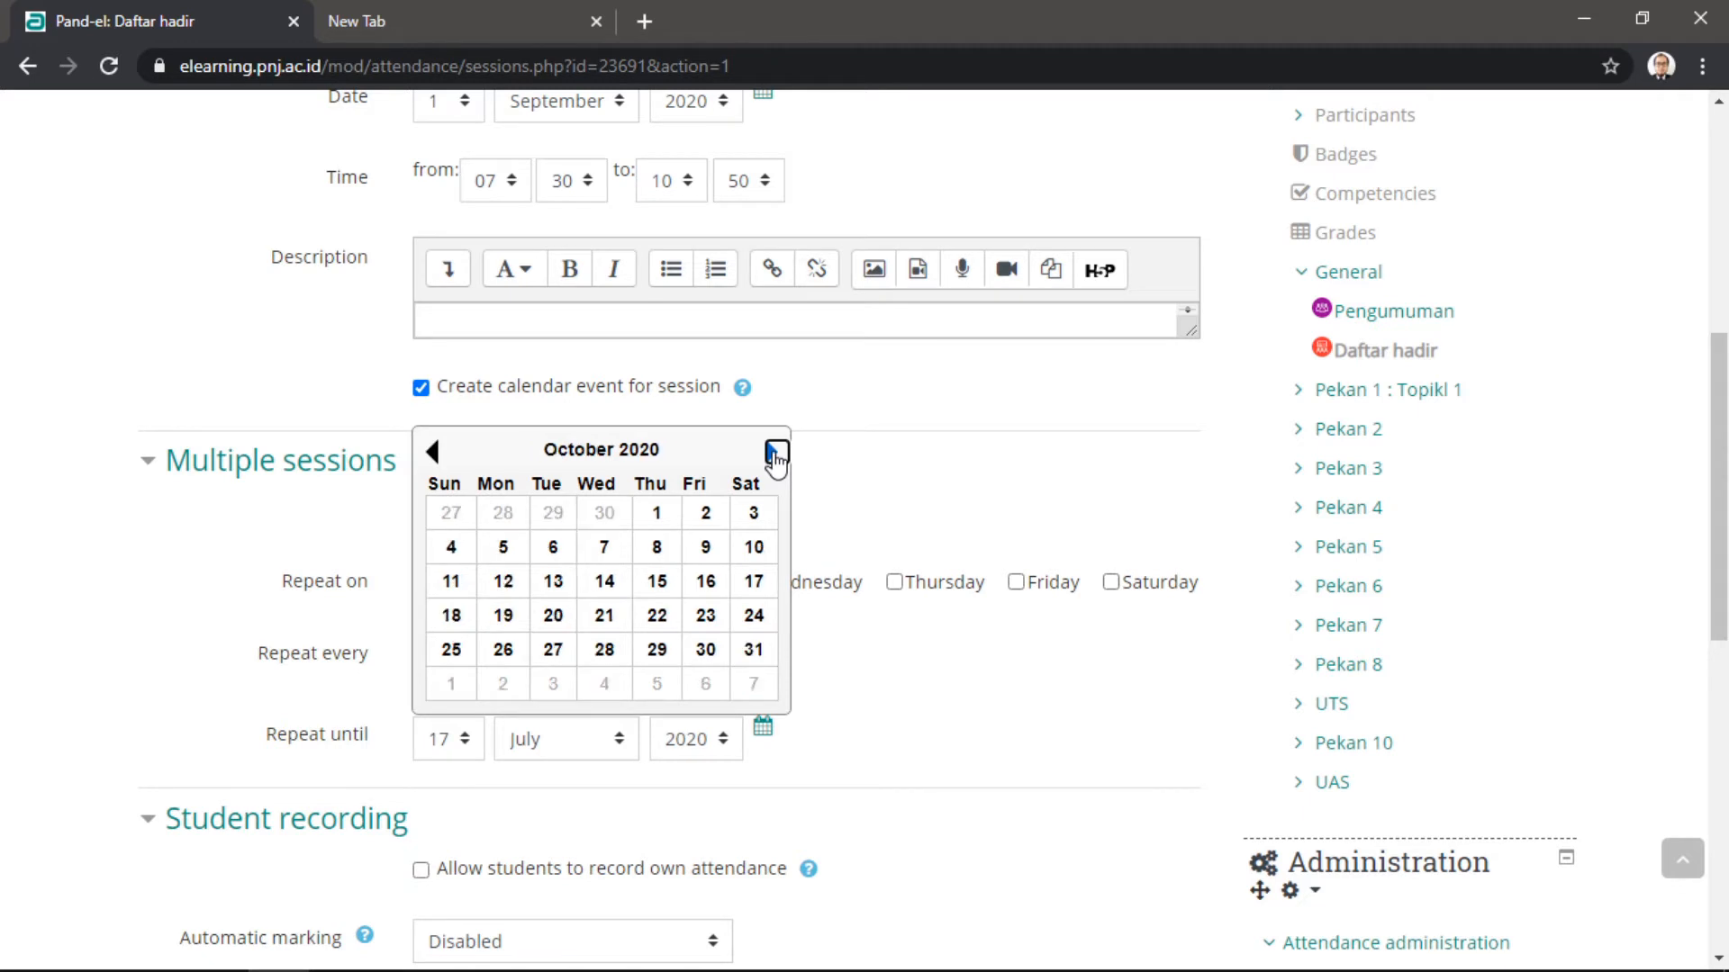
{"action": "left_click", "coordinate": [774, 455]}
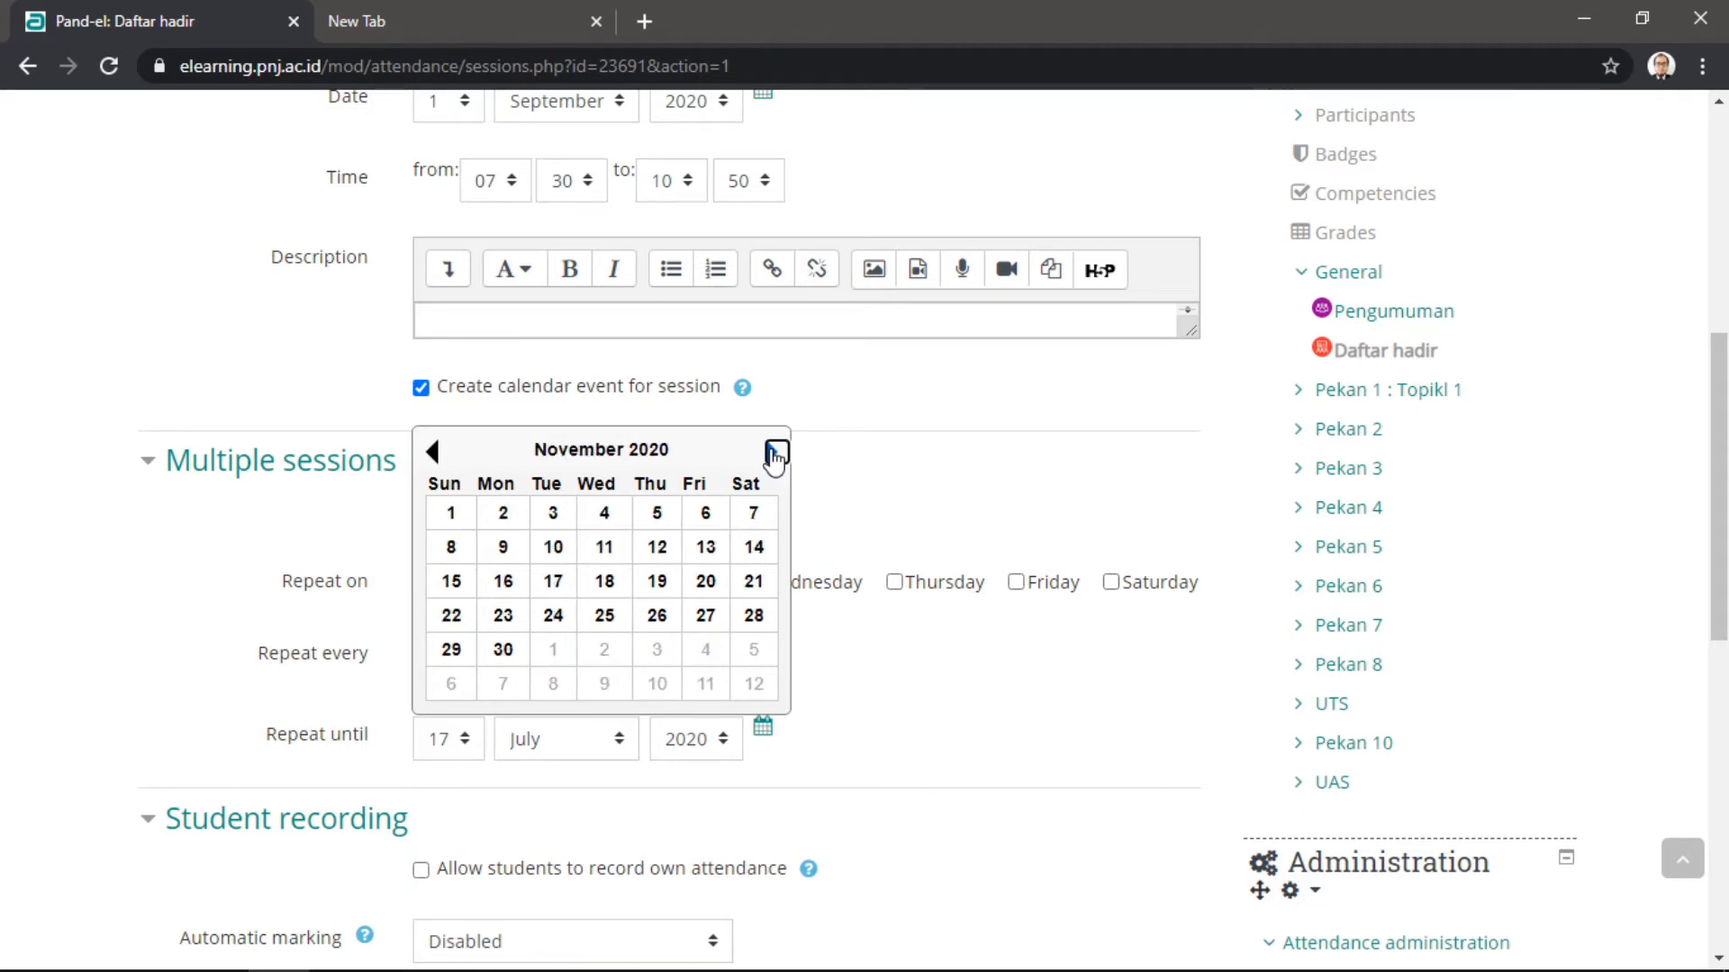
{"action": "left_click", "coordinate": [552, 520]}
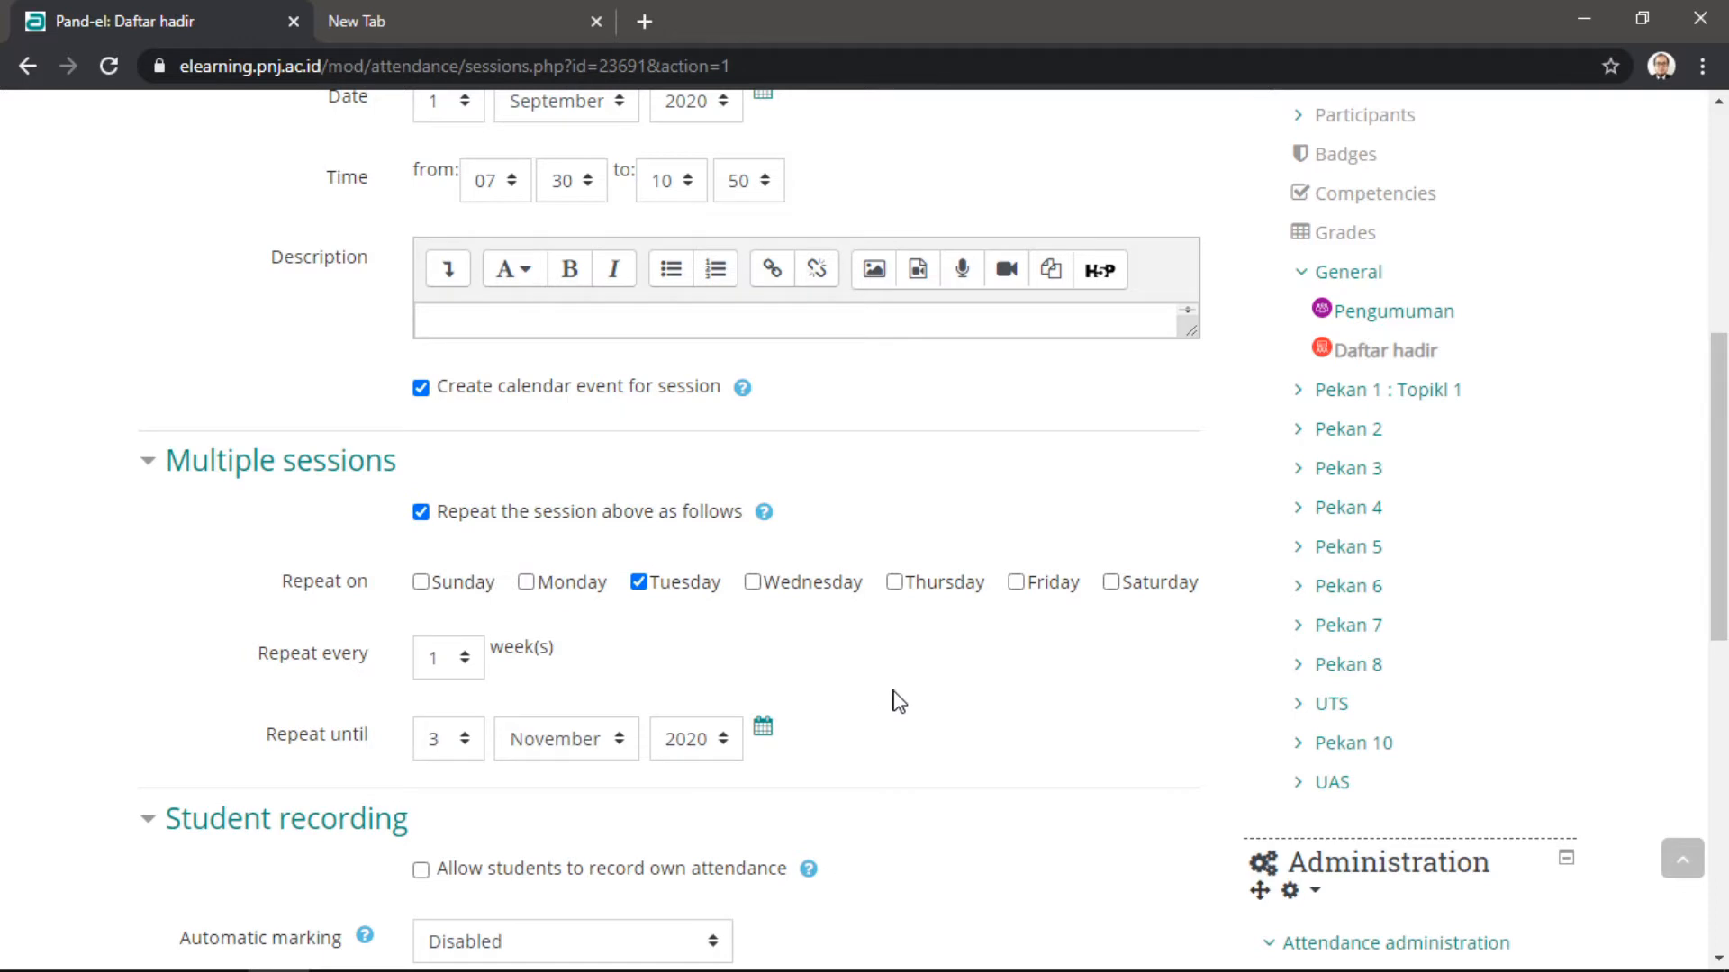
{"action": "scroll", "coordinate": [898, 702], "scroll_direction": "down", "scroll_amount": 3}
{"action": "scroll", "coordinate": [898, 702], "scroll_direction": "down", "scroll_amount": 2}
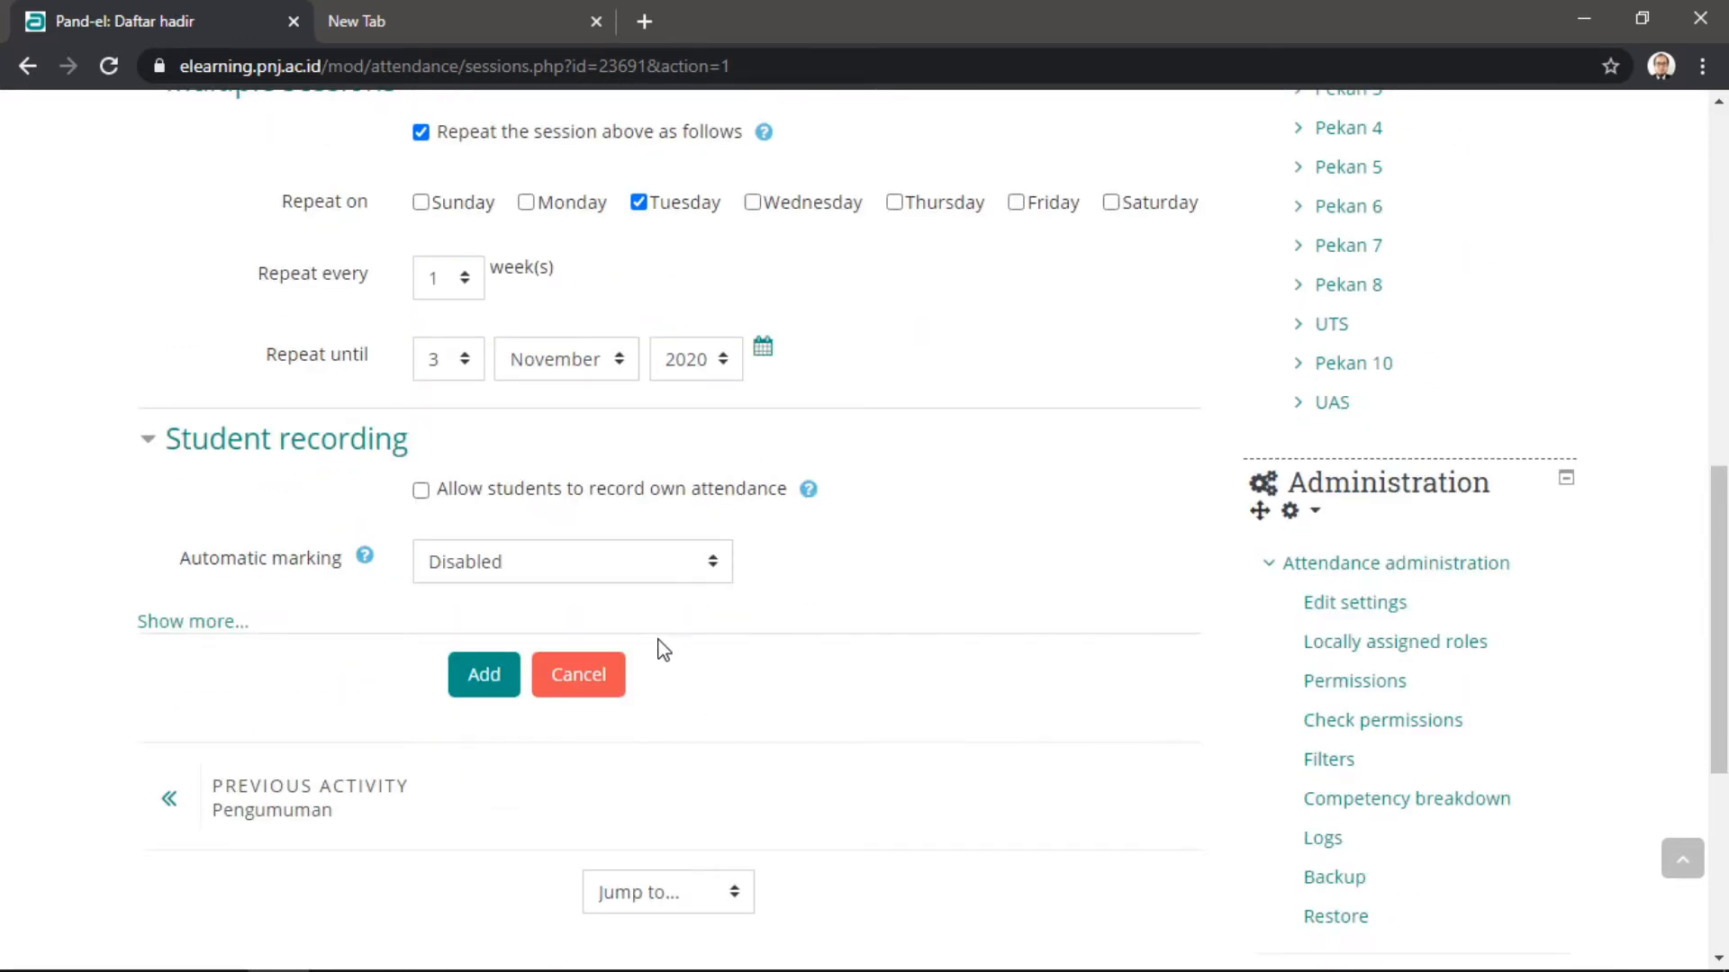
{"action": "left_click", "coordinate": [486, 676]}
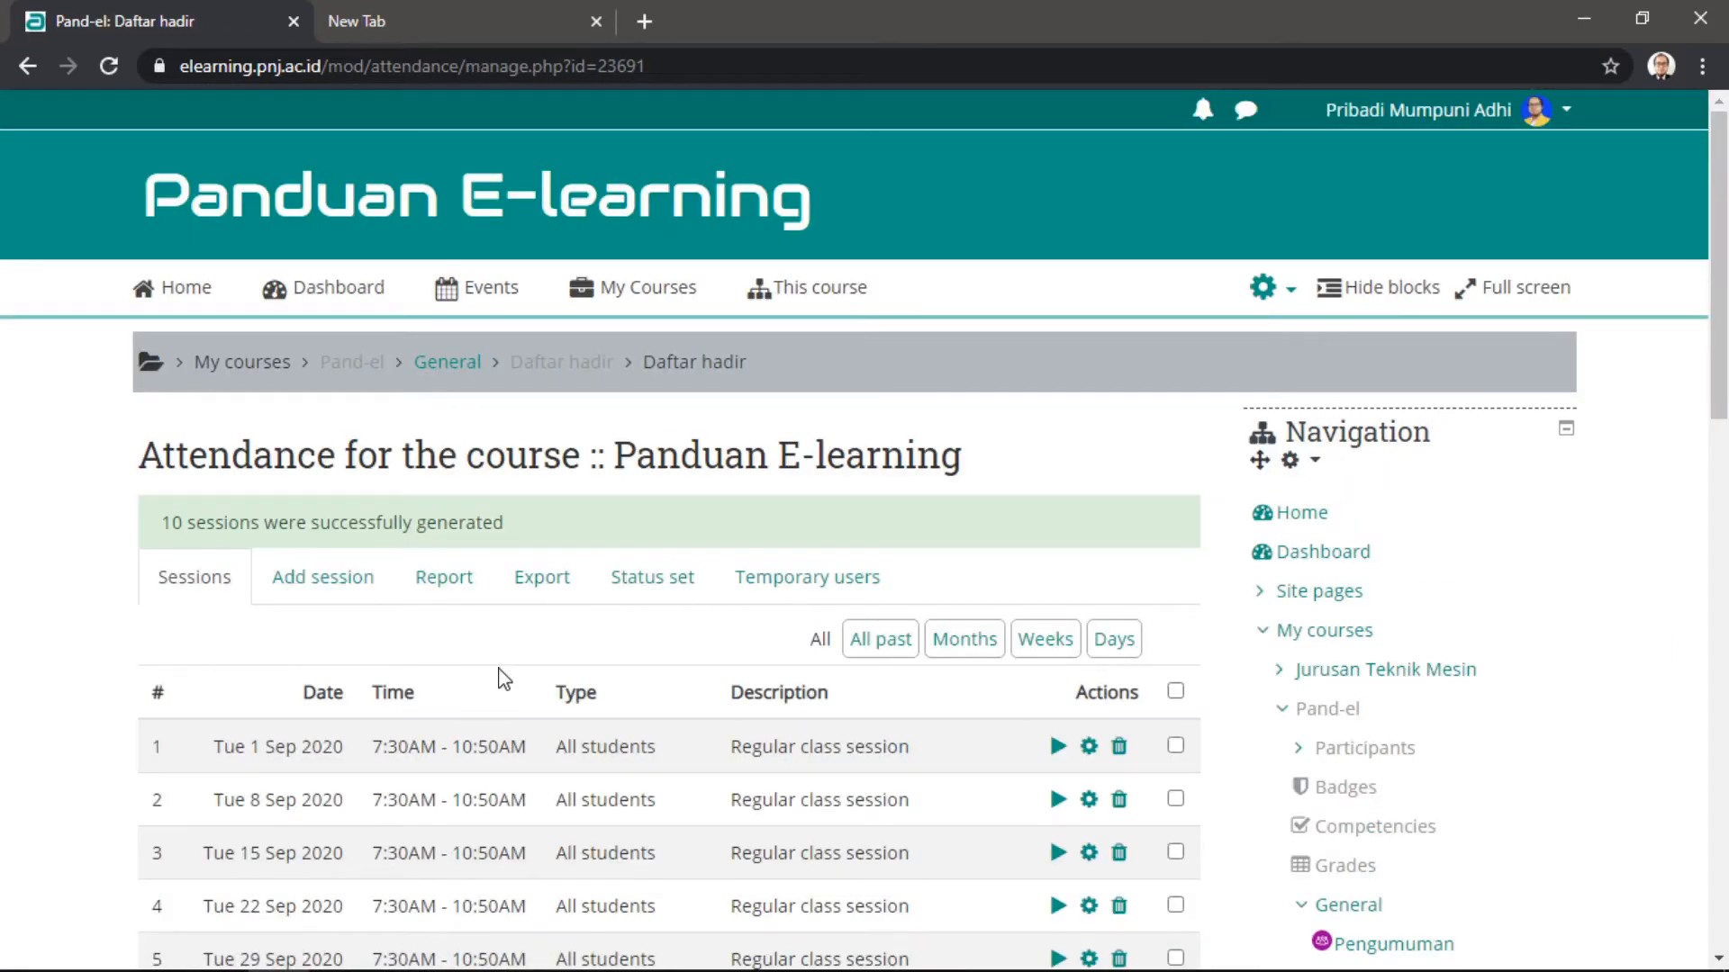
- Examine the generated sessions and the status set's acronyms, descriptions and default status for unmarked students
{"action": "scroll", "coordinate": [509, 684], "scroll_direction": "down", "scroll_amount": 5}
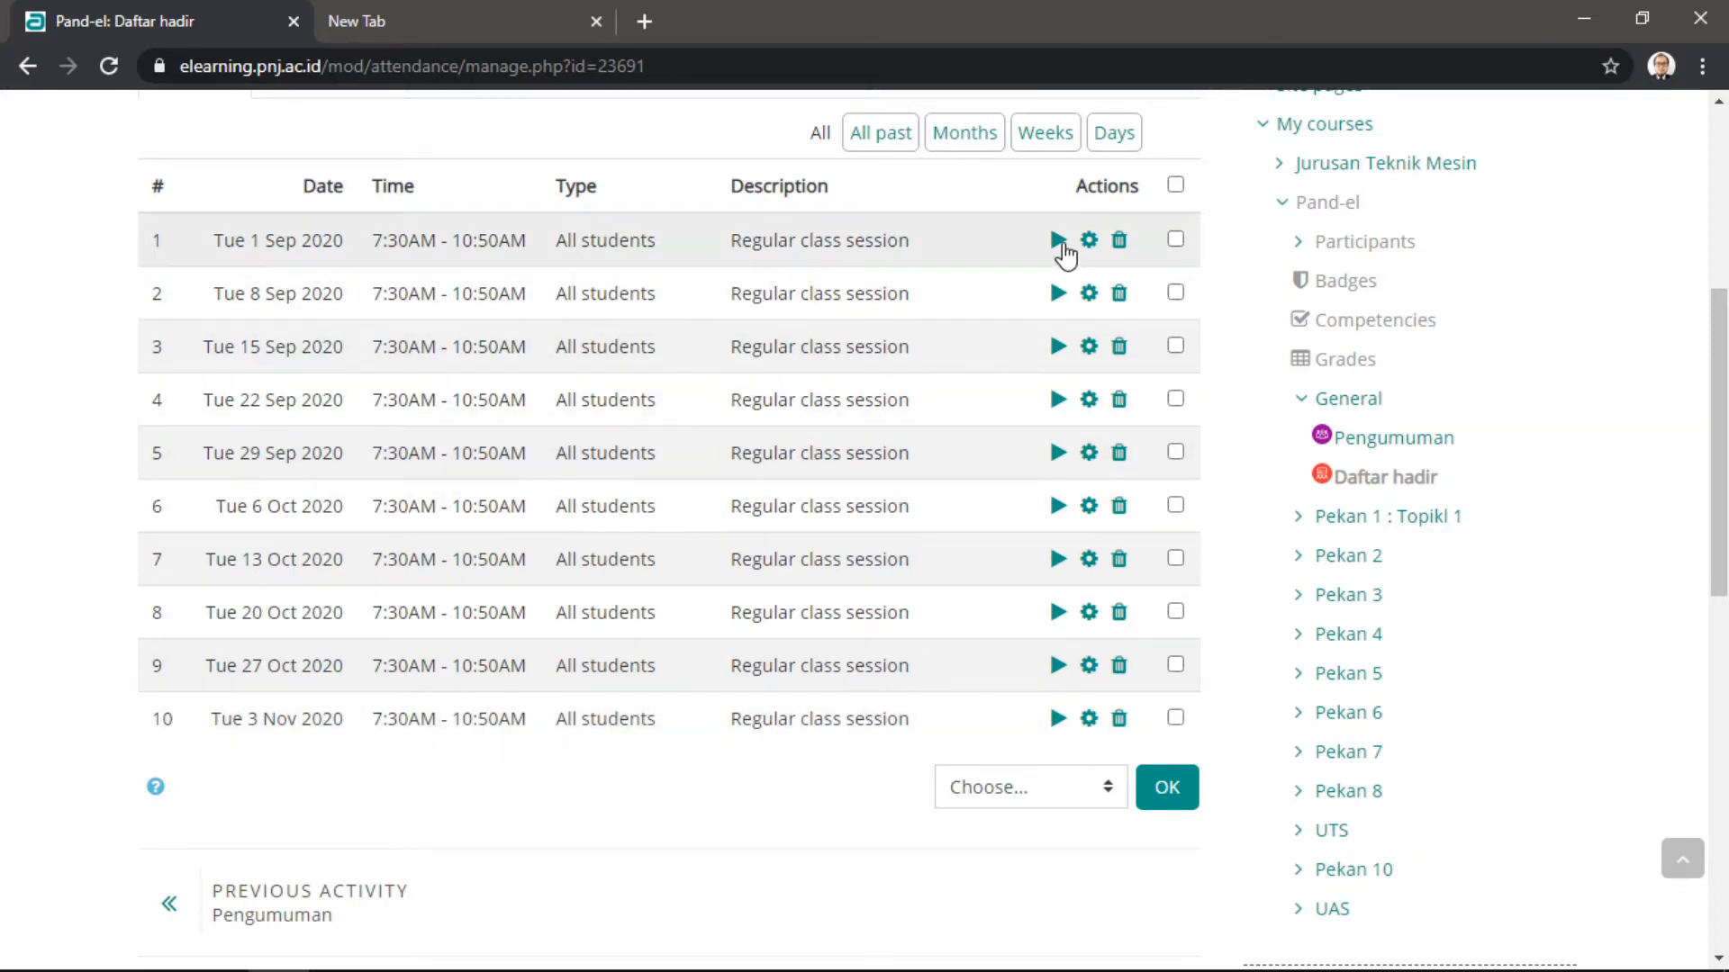
{"action": "scroll", "coordinate": [1219, 467], "scroll_direction": "up", "scroll_amount": 5}
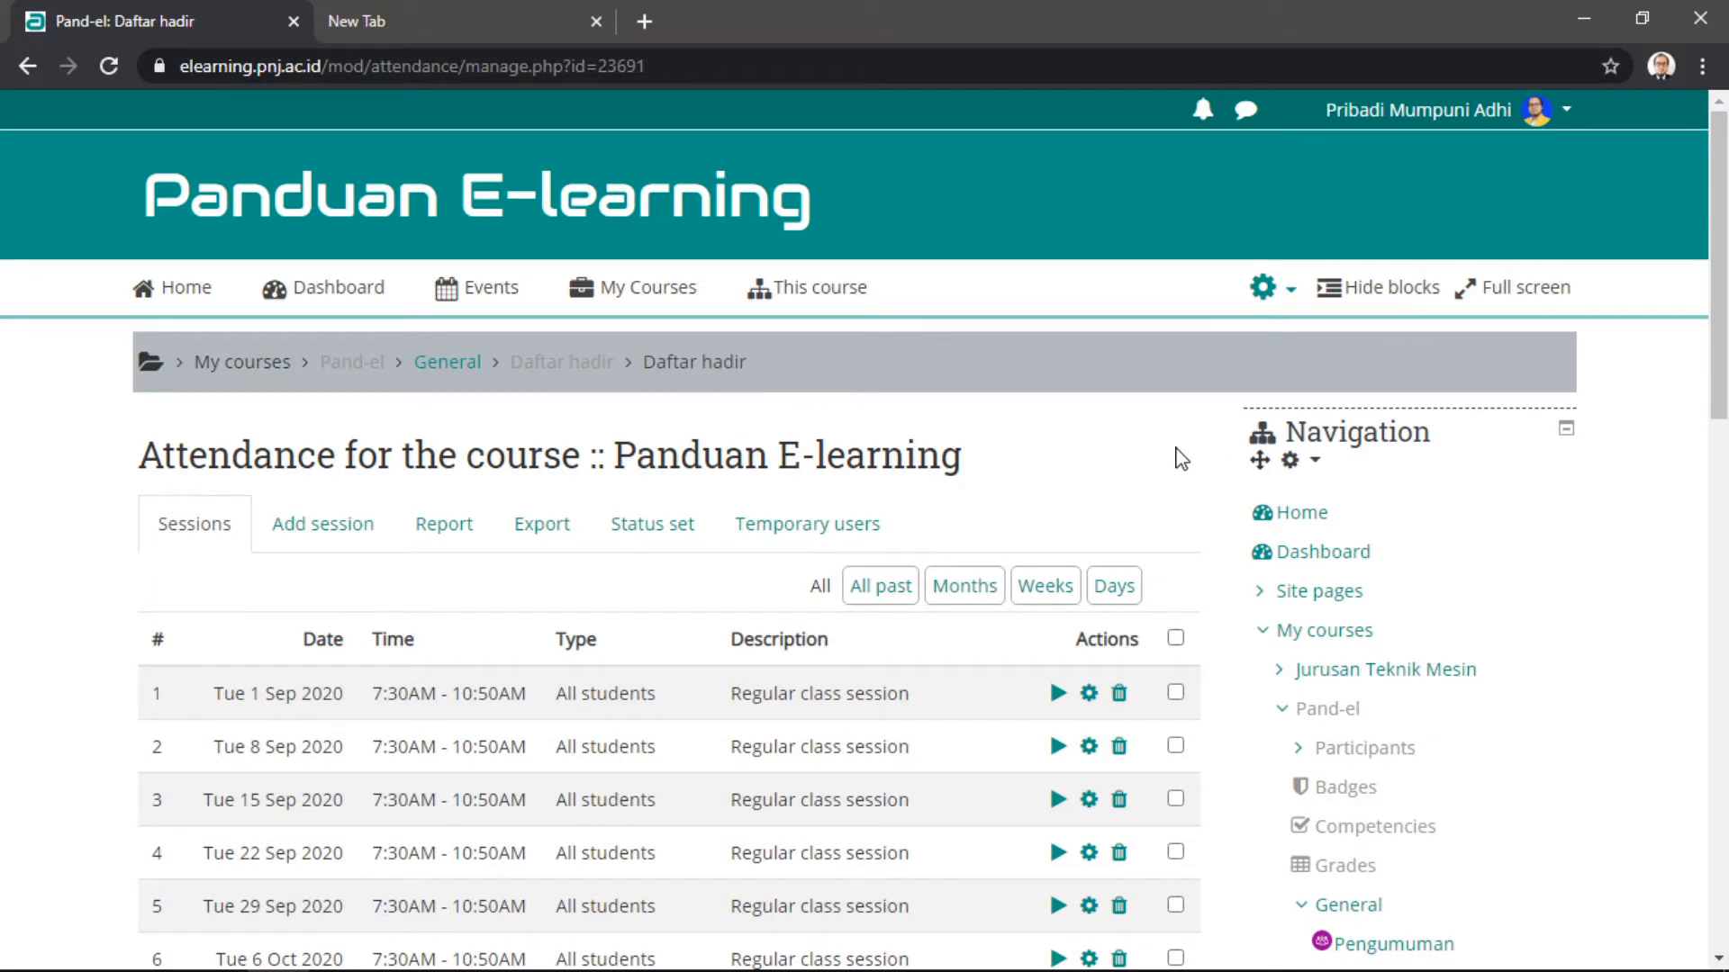
{"action": "scroll", "coordinate": [1180, 459], "scroll_direction": "down", "scroll_amount": 1}
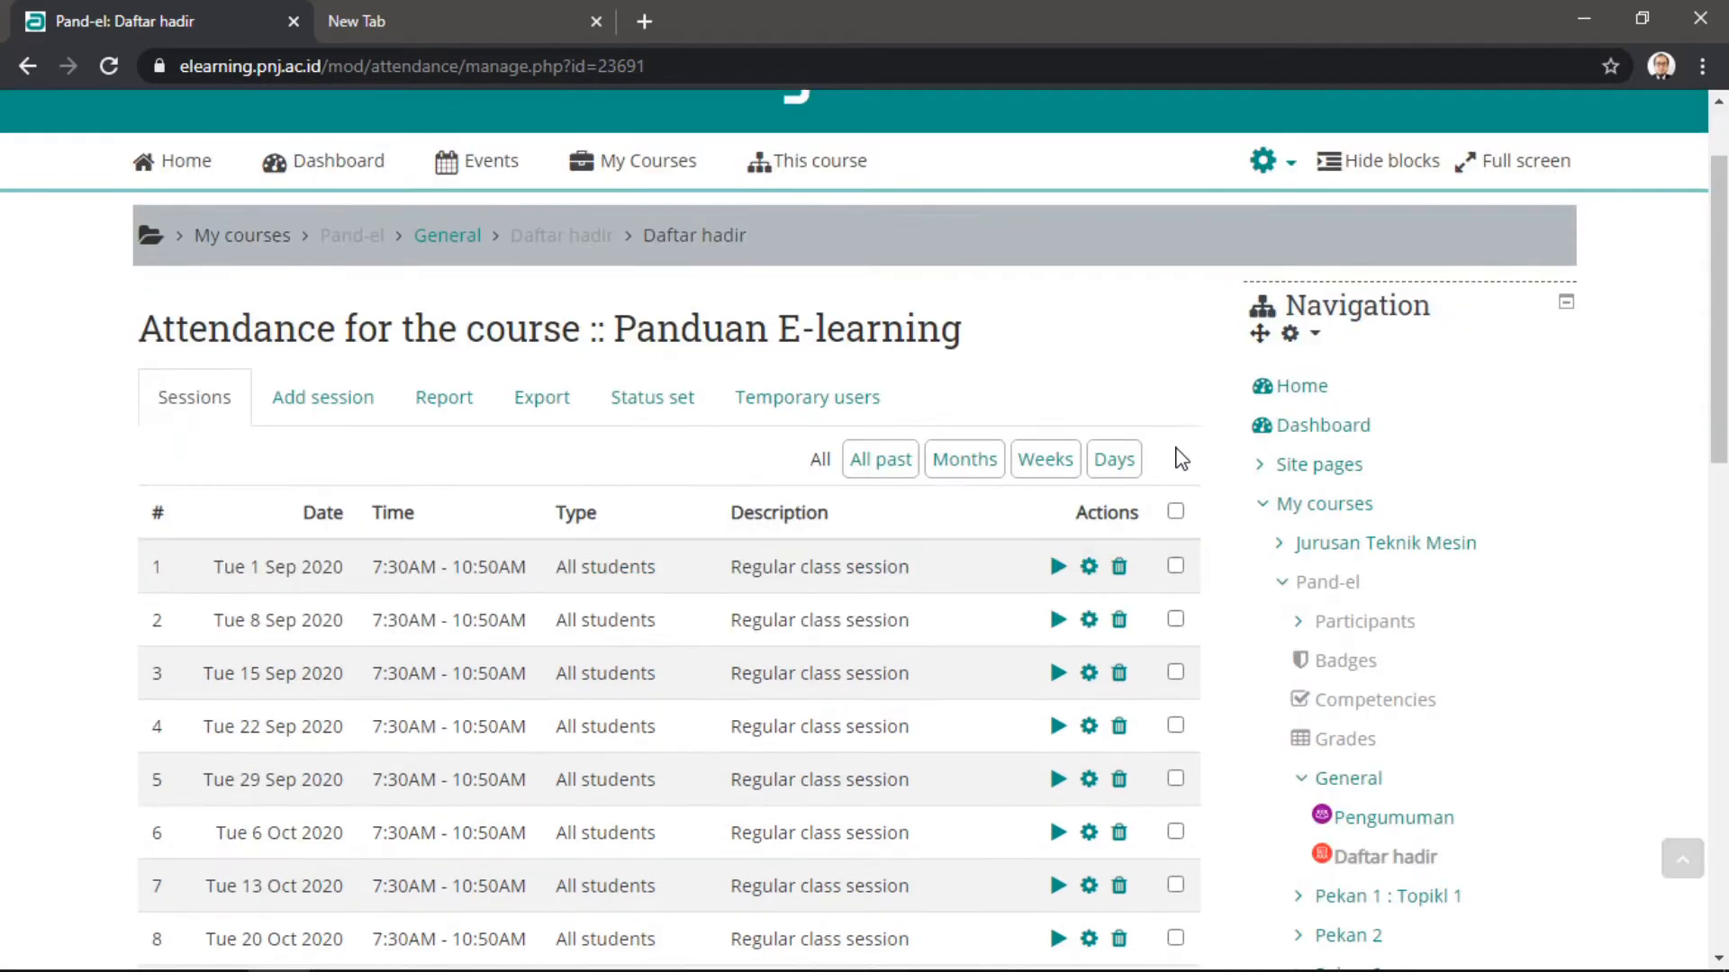
{"action": "left_click", "coordinate": [664, 407]}
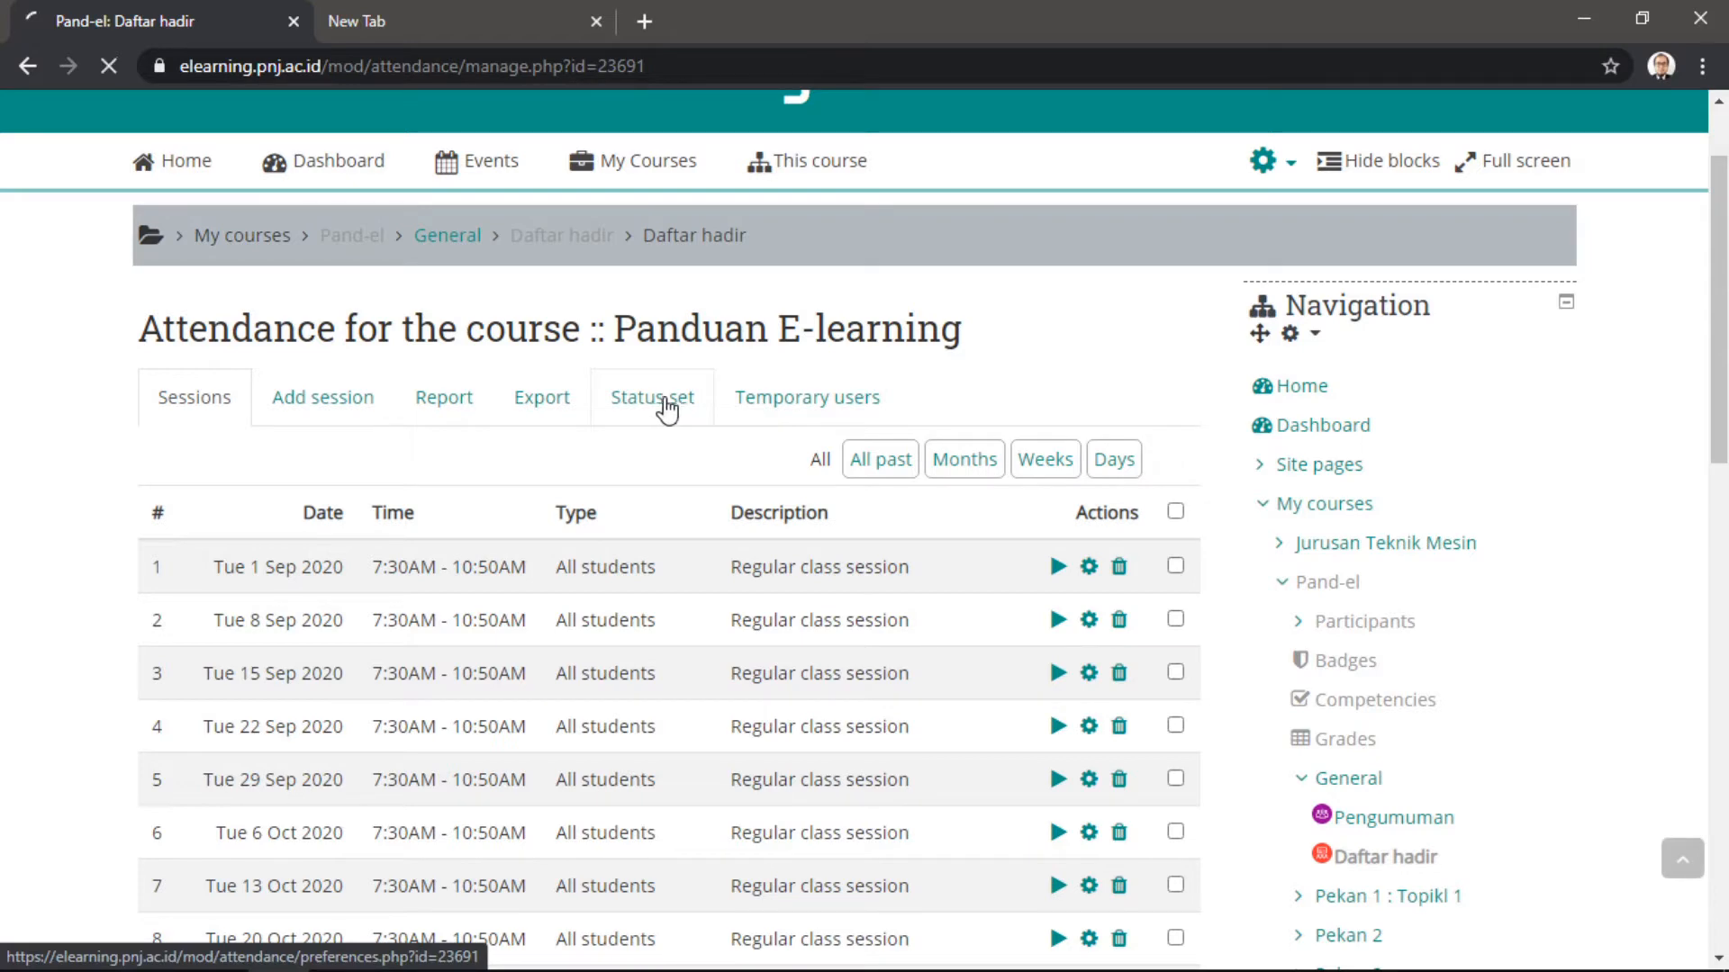
{"action": "scroll", "coordinate": [981, 498], "scroll_direction": "down", "scroll_amount": 4}
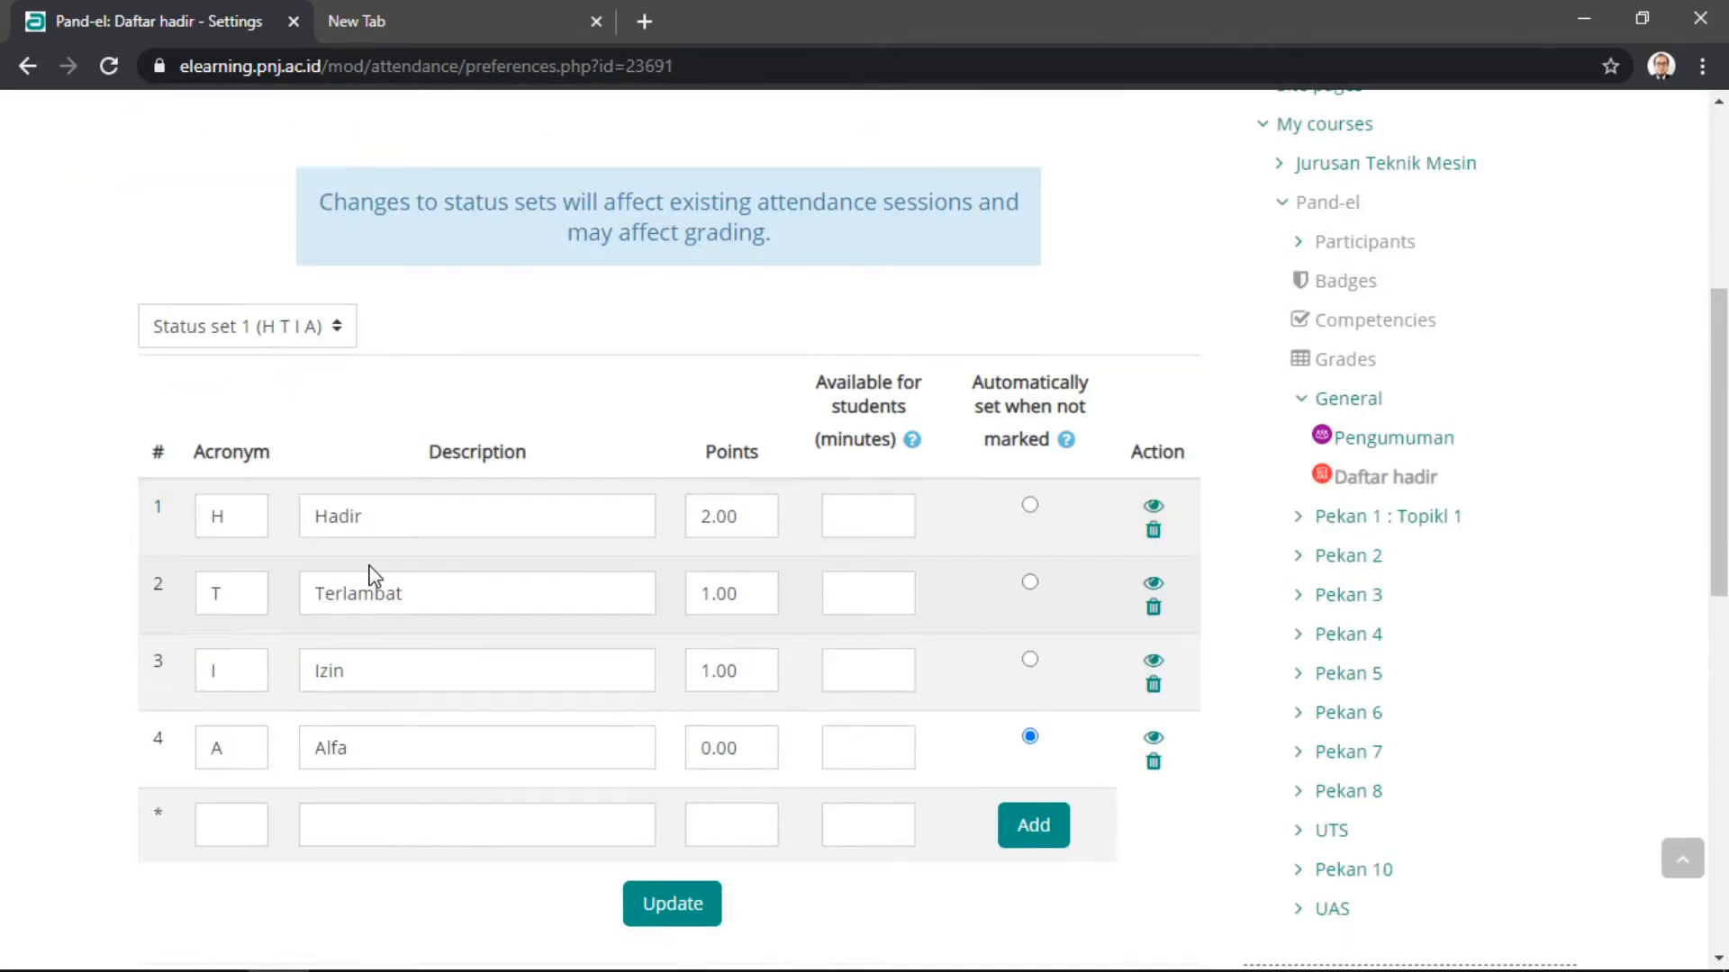
{"action": "left_click", "coordinate": [250, 526]}
{"action": "left_click", "coordinate": [393, 526]}
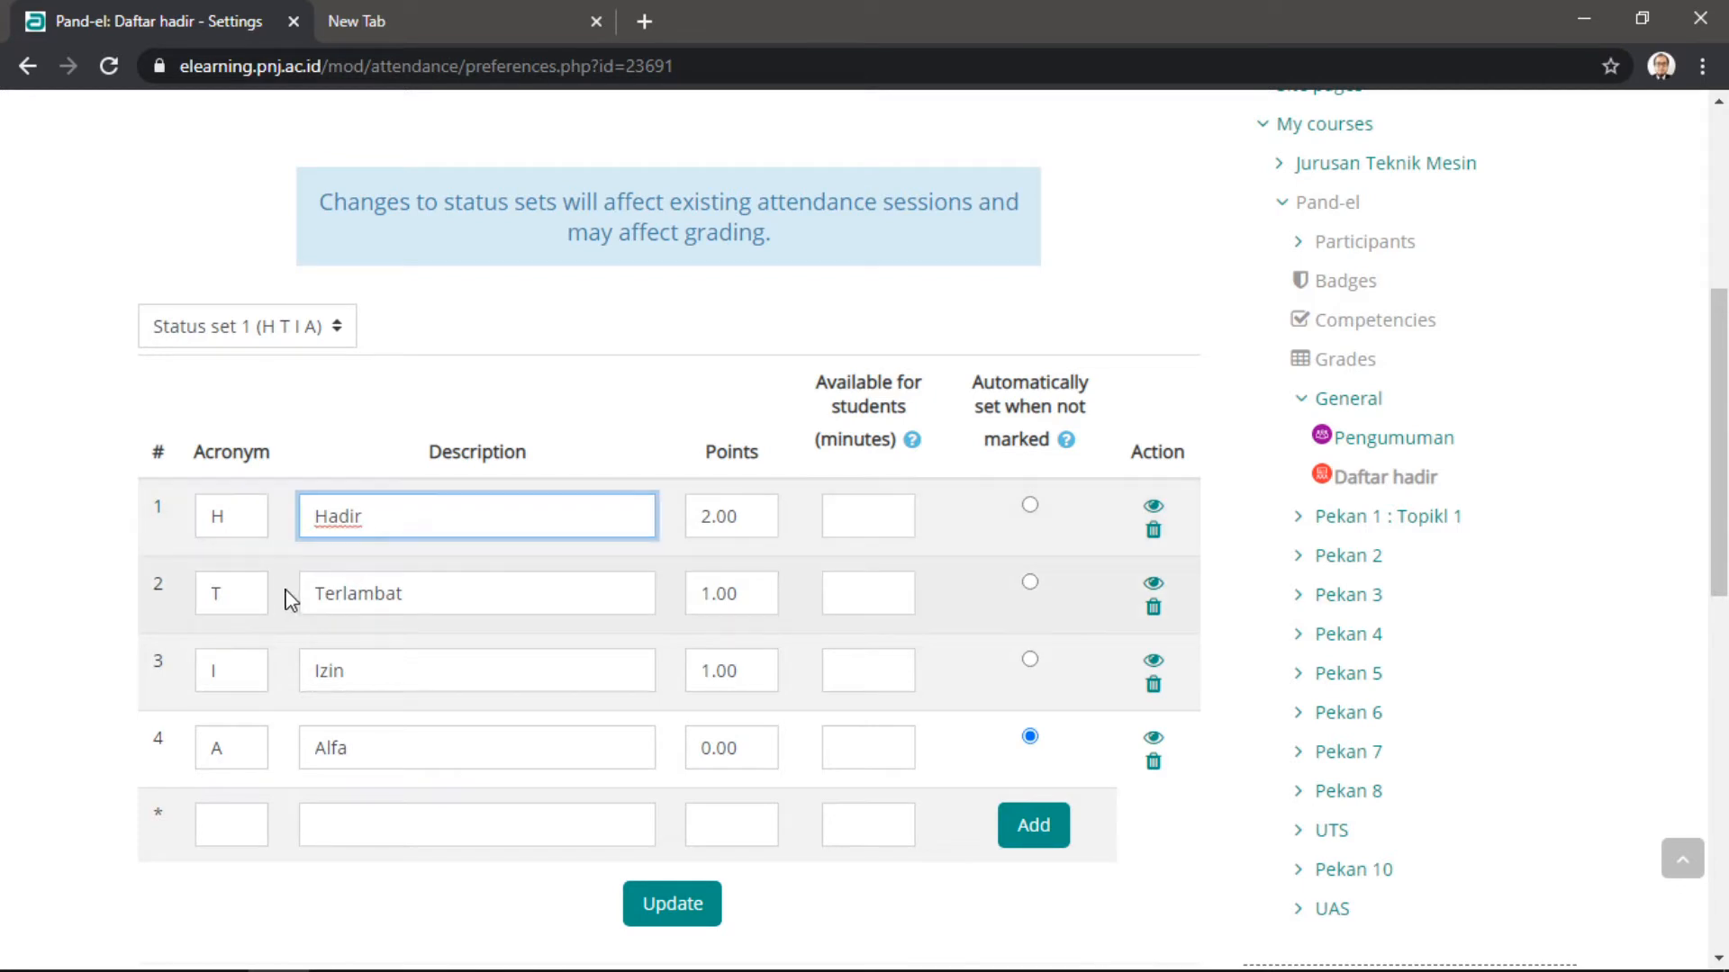
{"action": "left_click", "coordinate": [419, 597]}
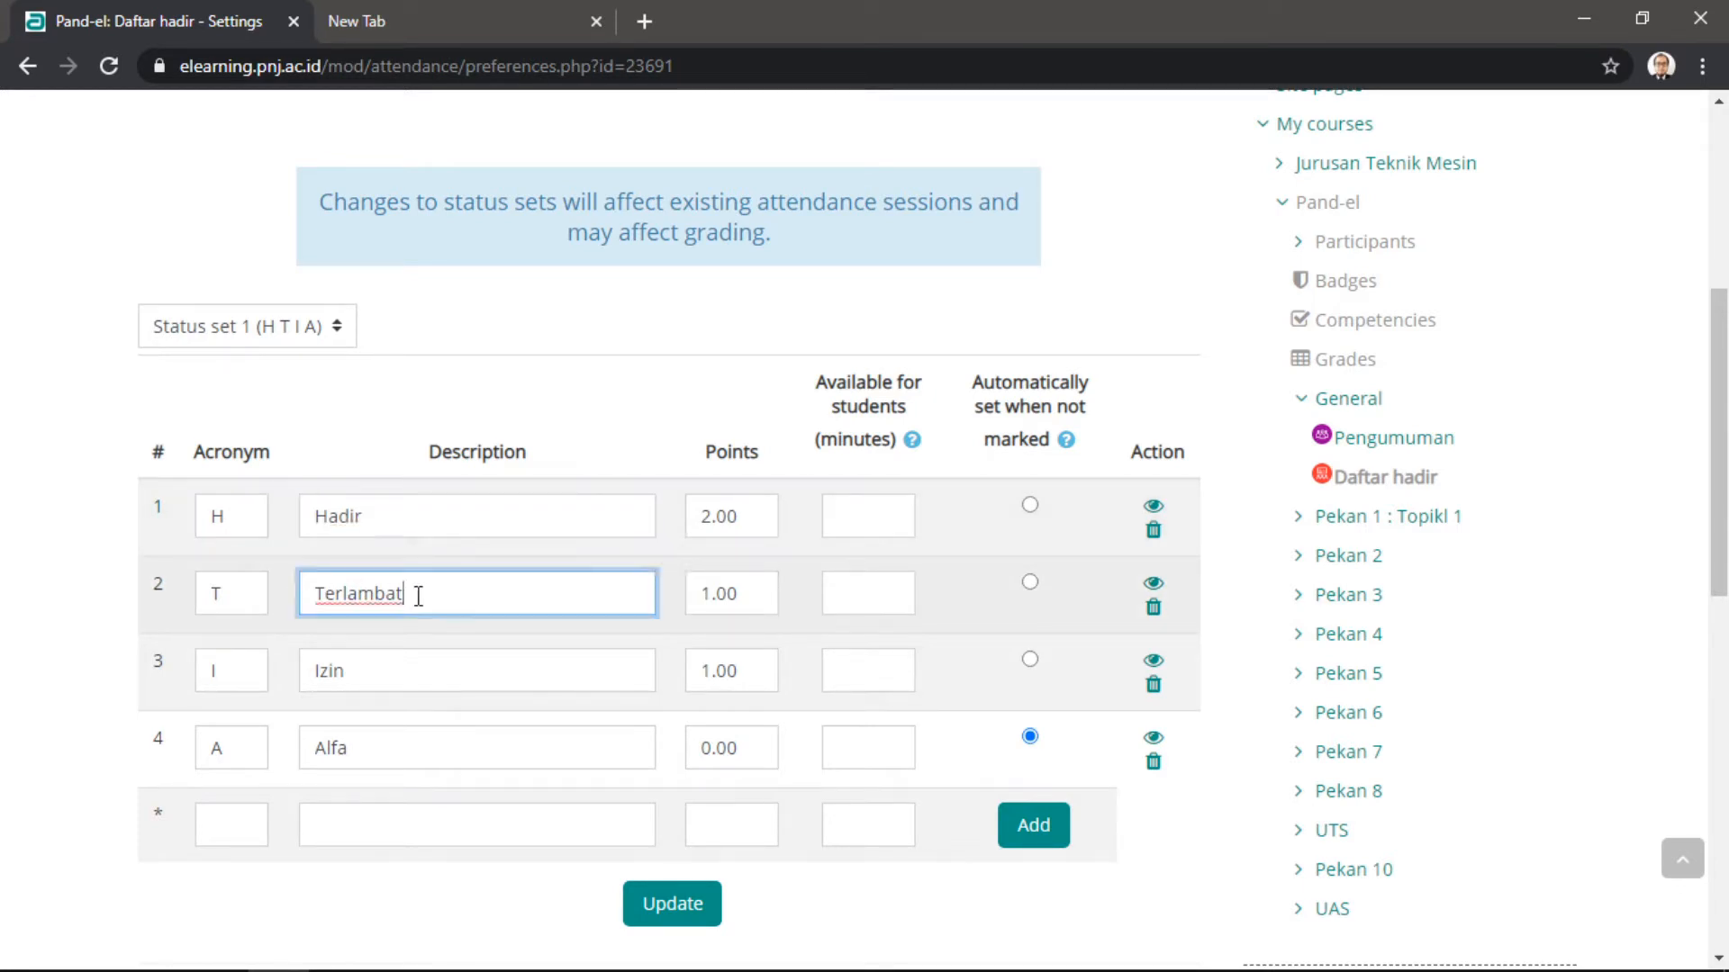
{"action": "left_click", "coordinate": [370, 671]}
{"action": "left_click", "coordinate": [372, 760]}
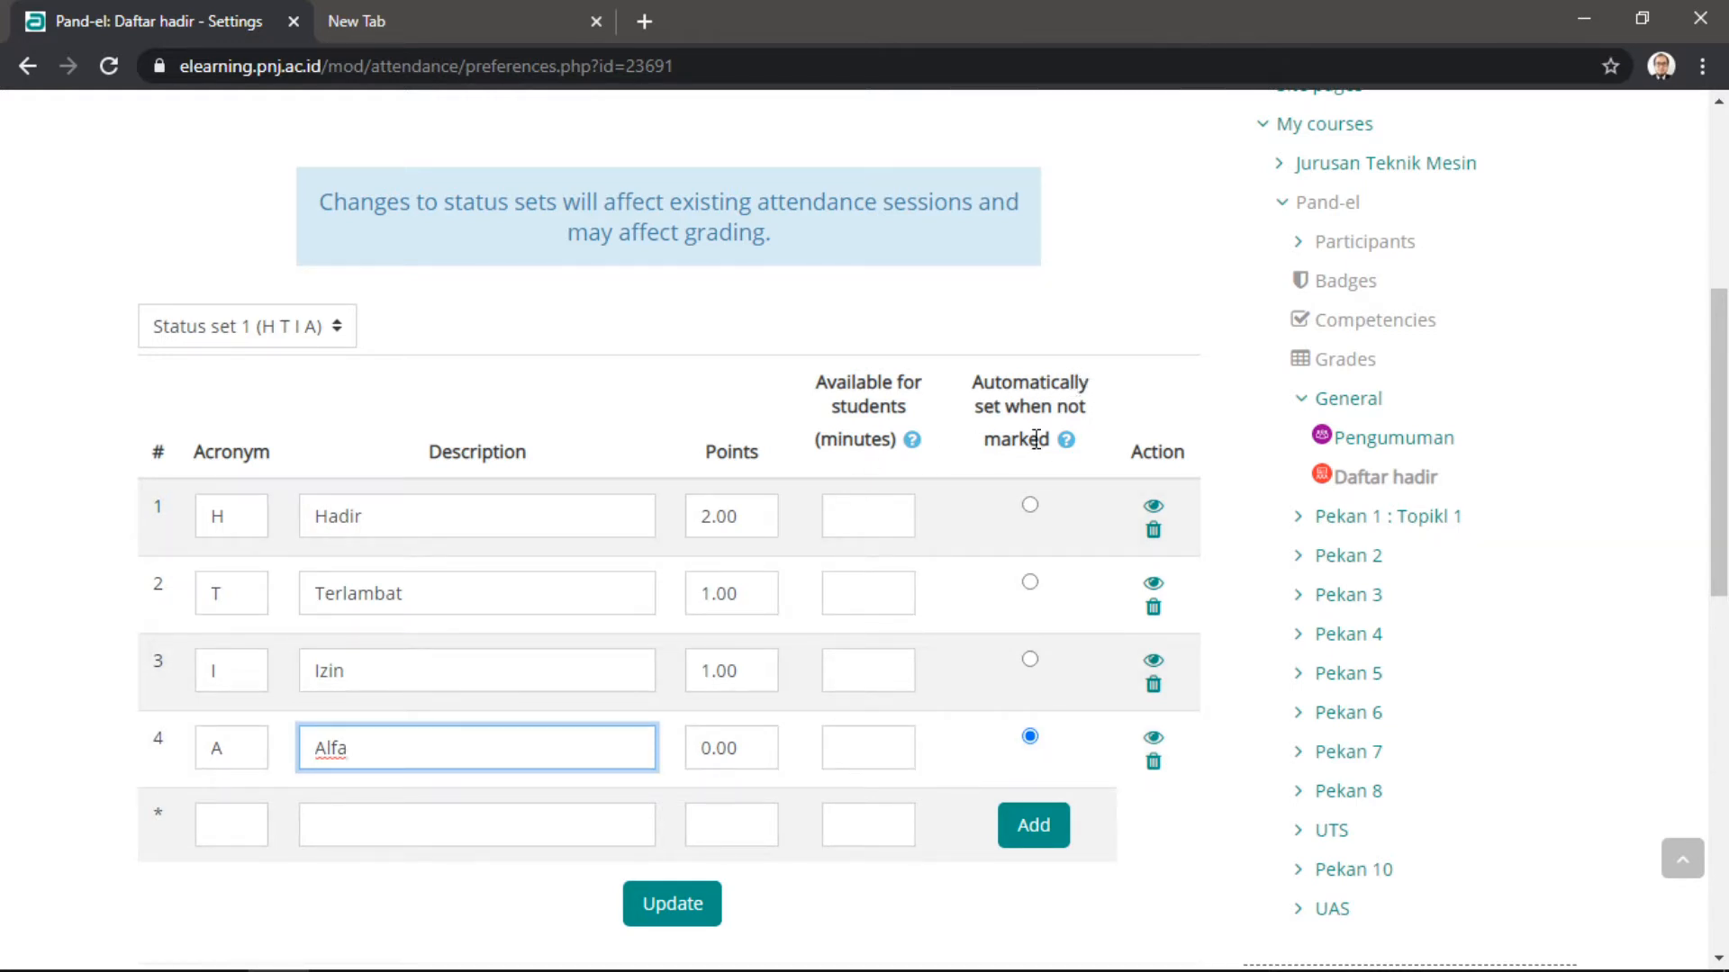
{"action": "left_click", "coordinate": [1030, 738]}
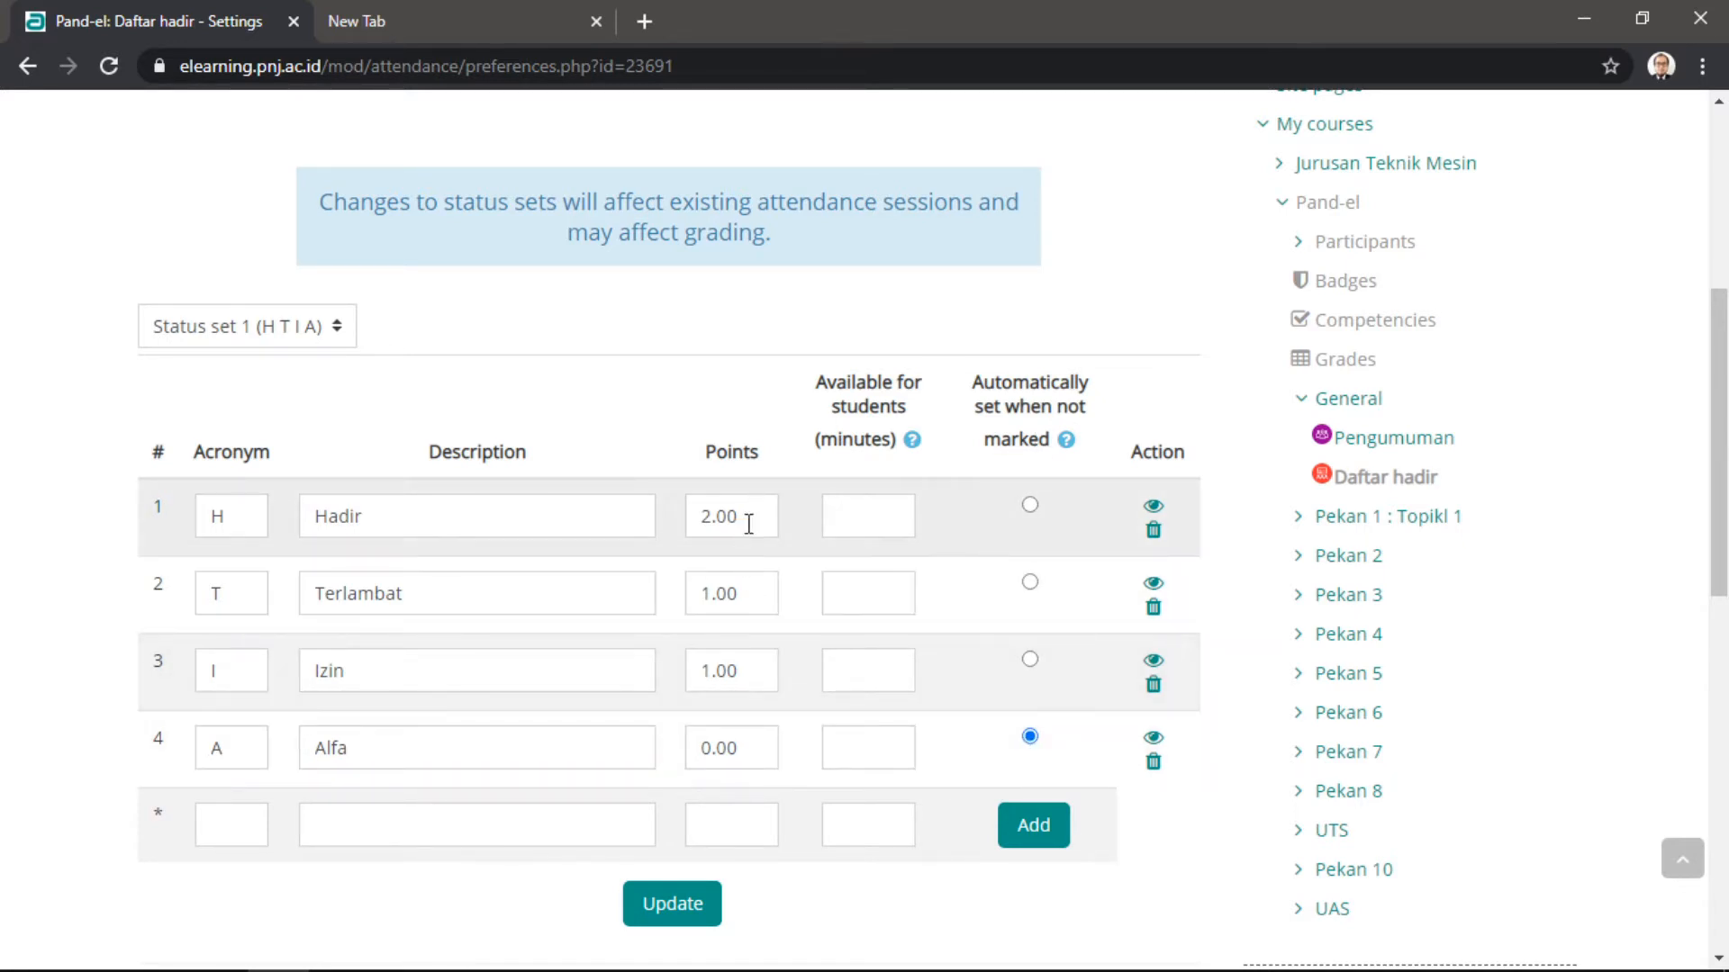
- Set the status points to 100 for Hadir, 50 for Terlambat and 50 for Izin, and update the status set
{"action": "left_click_drag", "start_coordinate": [751, 526], "coordinate": [623, 520]}
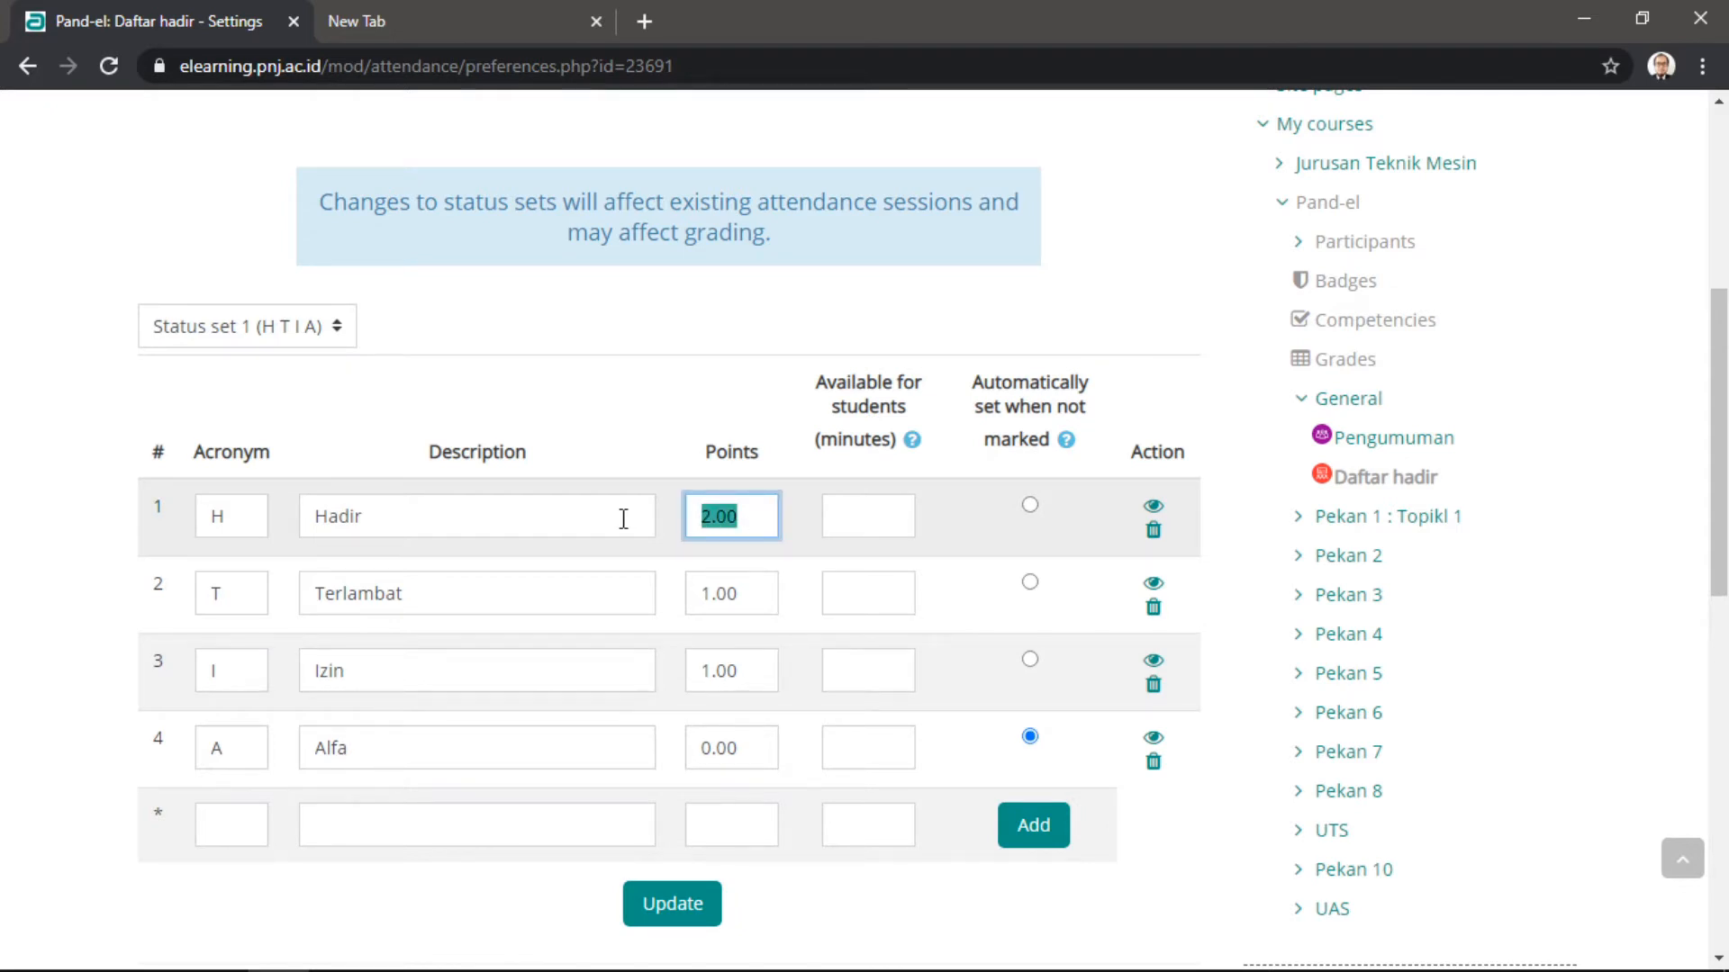
{"action": "type", "text": "1"}
{"action": "left_click_drag", "start_coordinate": [760, 592], "coordinate": [498, 596]}
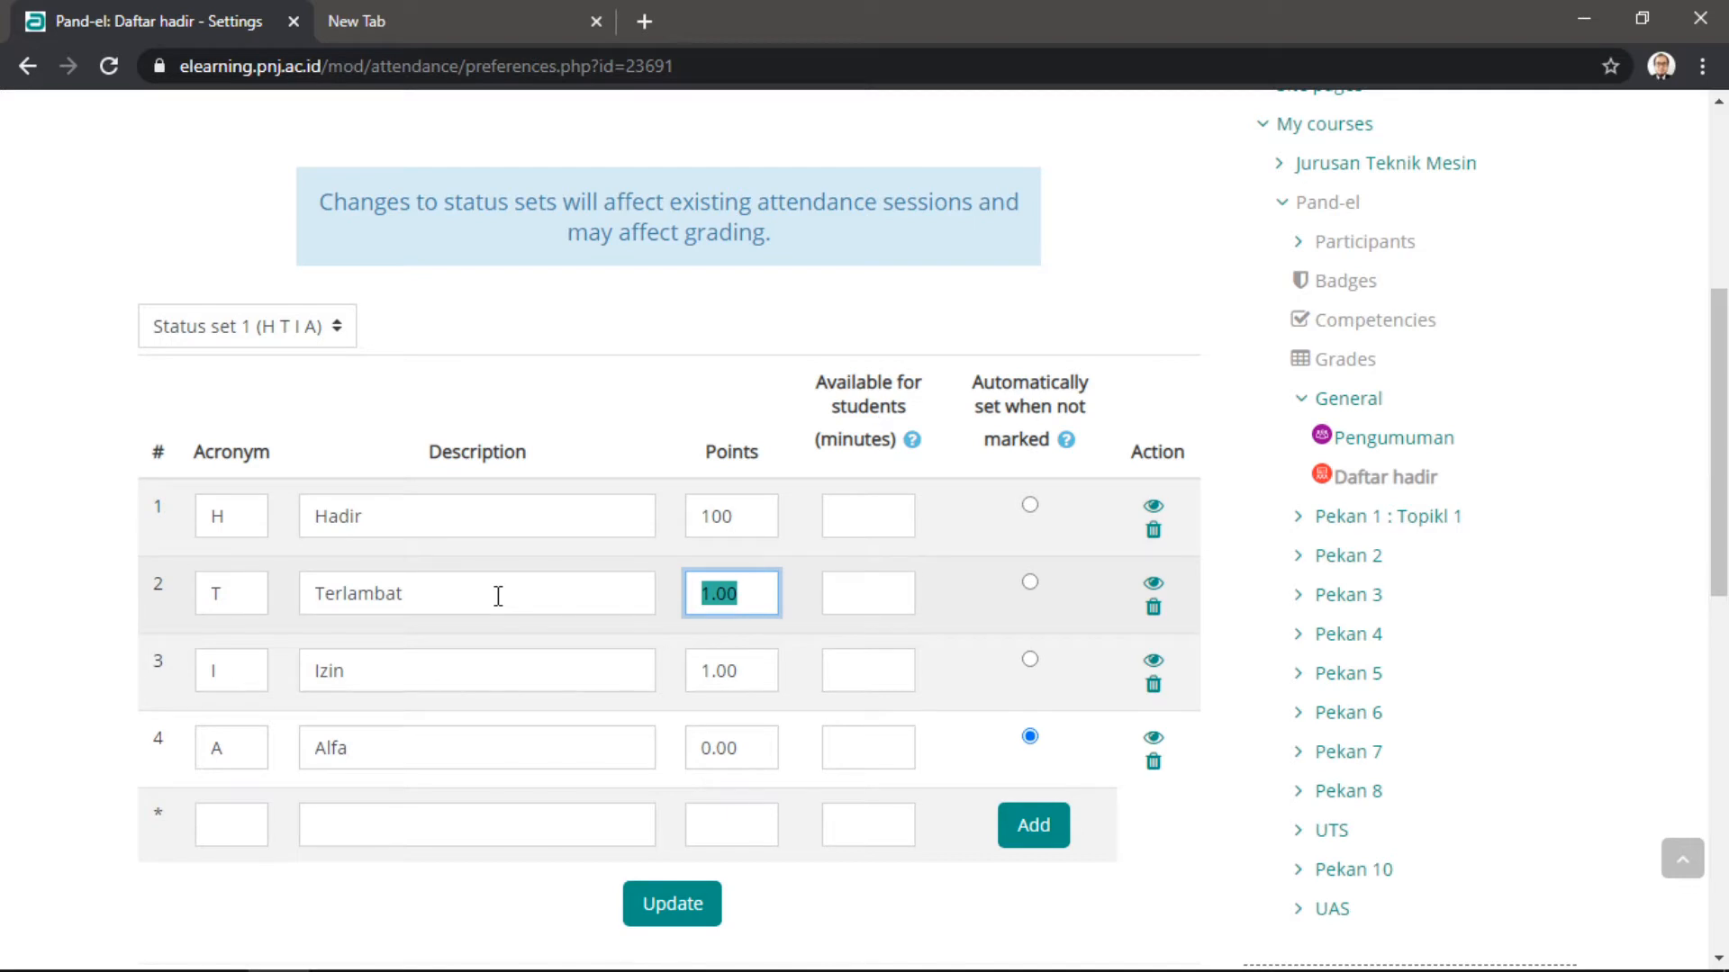
{"action": "type", "text": "50"}
{"action": "left_click_drag", "start_coordinate": [756, 670], "coordinate": [644, 668]}
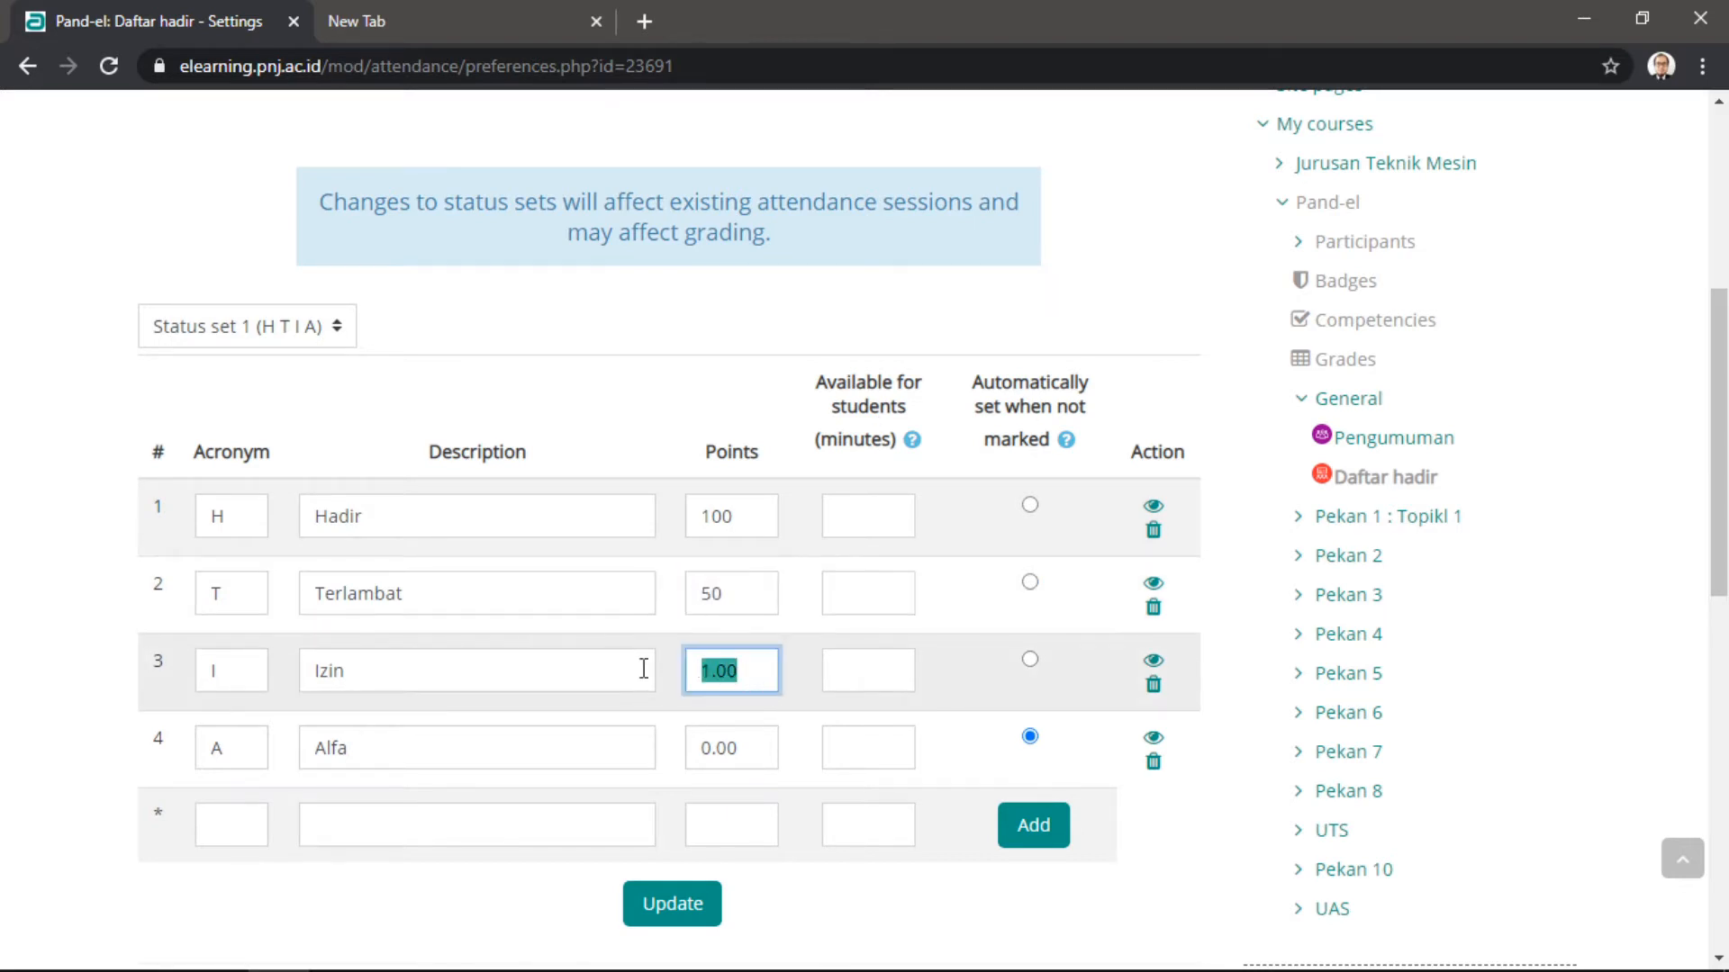
{"action": "type", "text": "50"}
{"action": "left_click", "coordinate": [756, 748]}
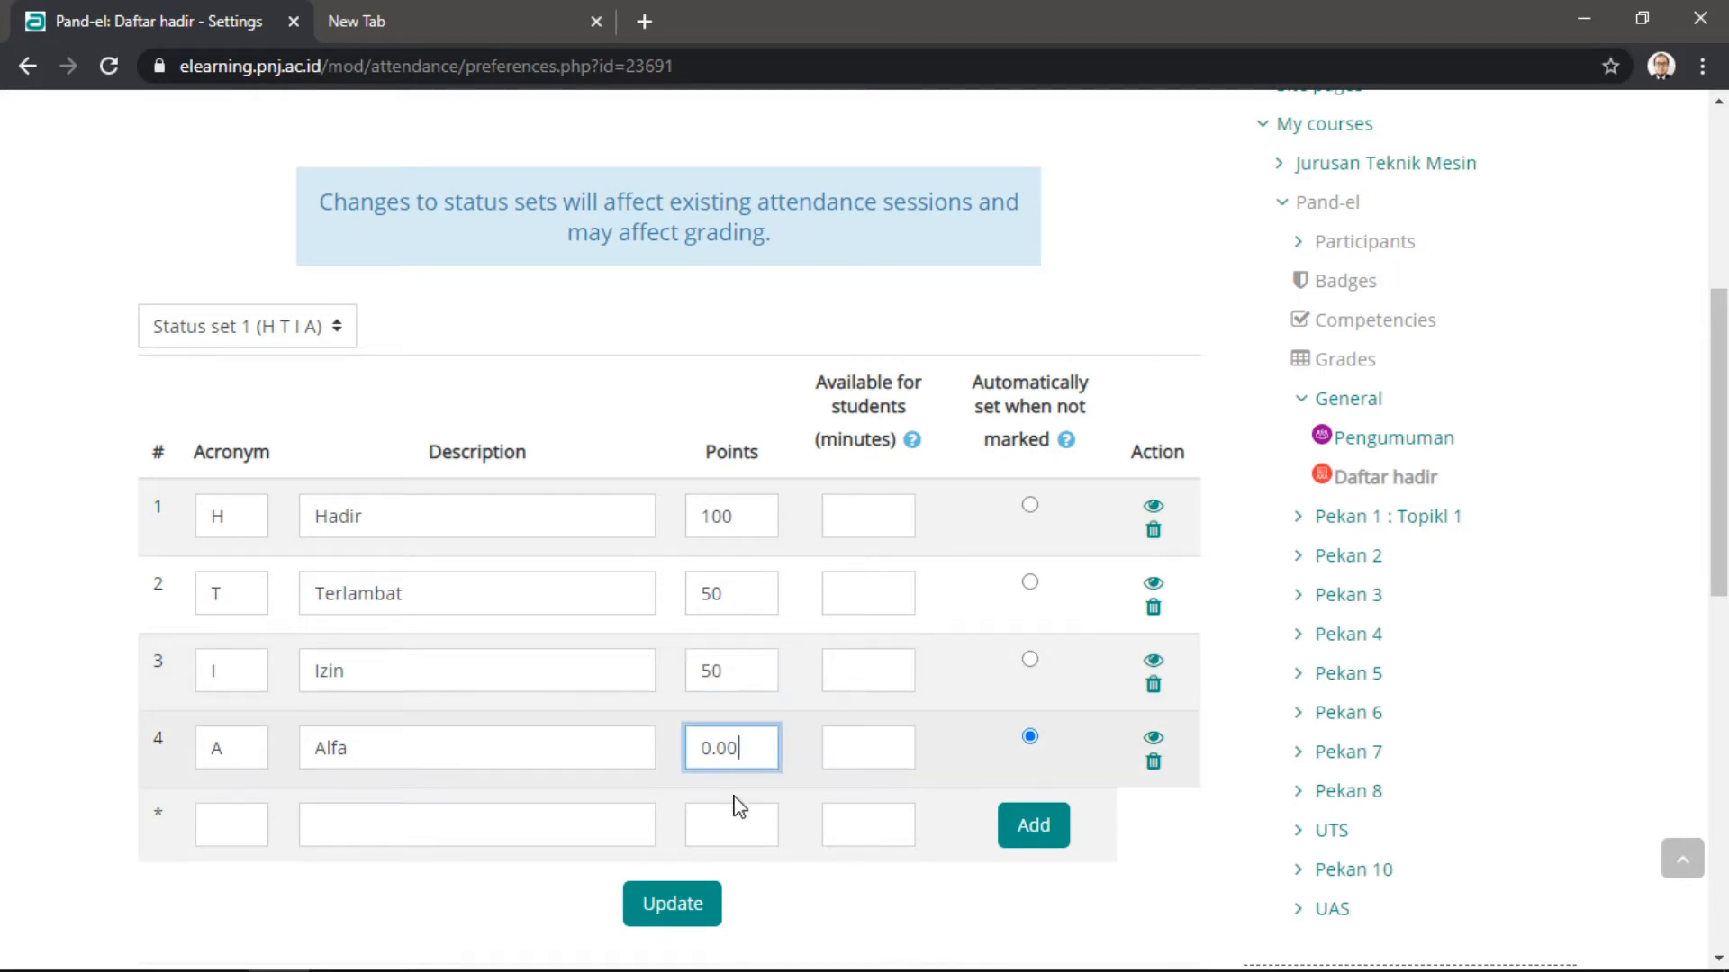
{"action": "left_click", "coordinate": [672, 911]}
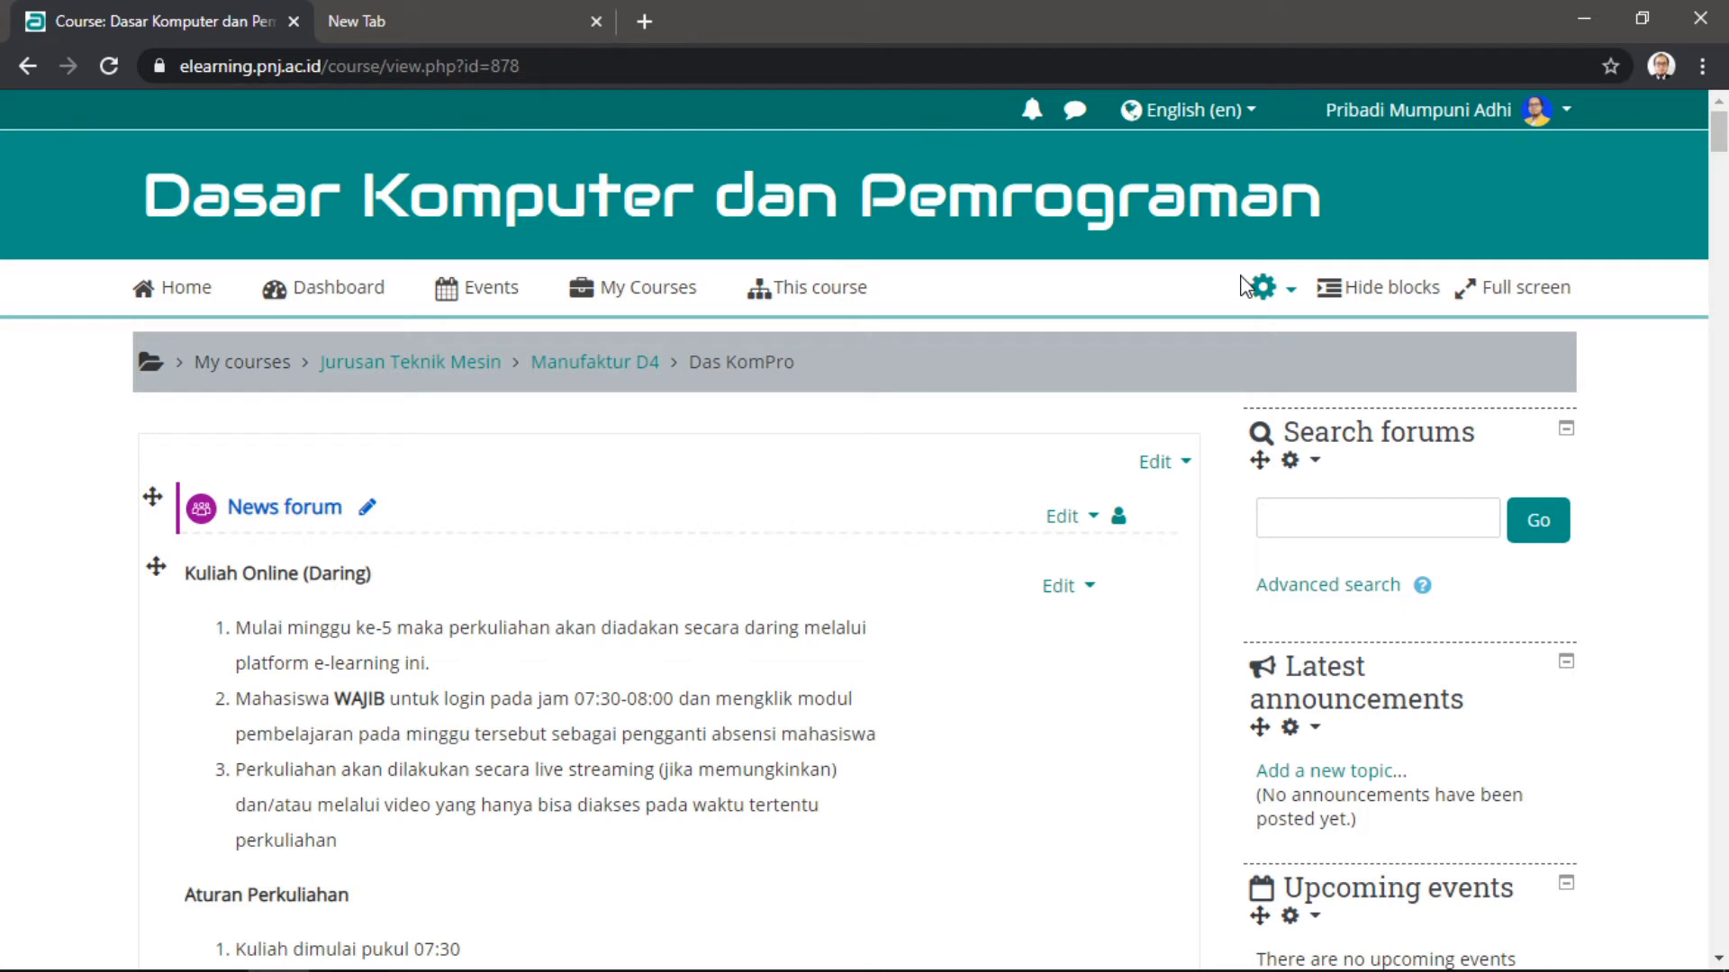
- Open the Presensi Mahasiswa attendance activity of the Dasar Komputer dan Pemrograman course
{"action": "mouse_move", "coordinate": [841, 288]}
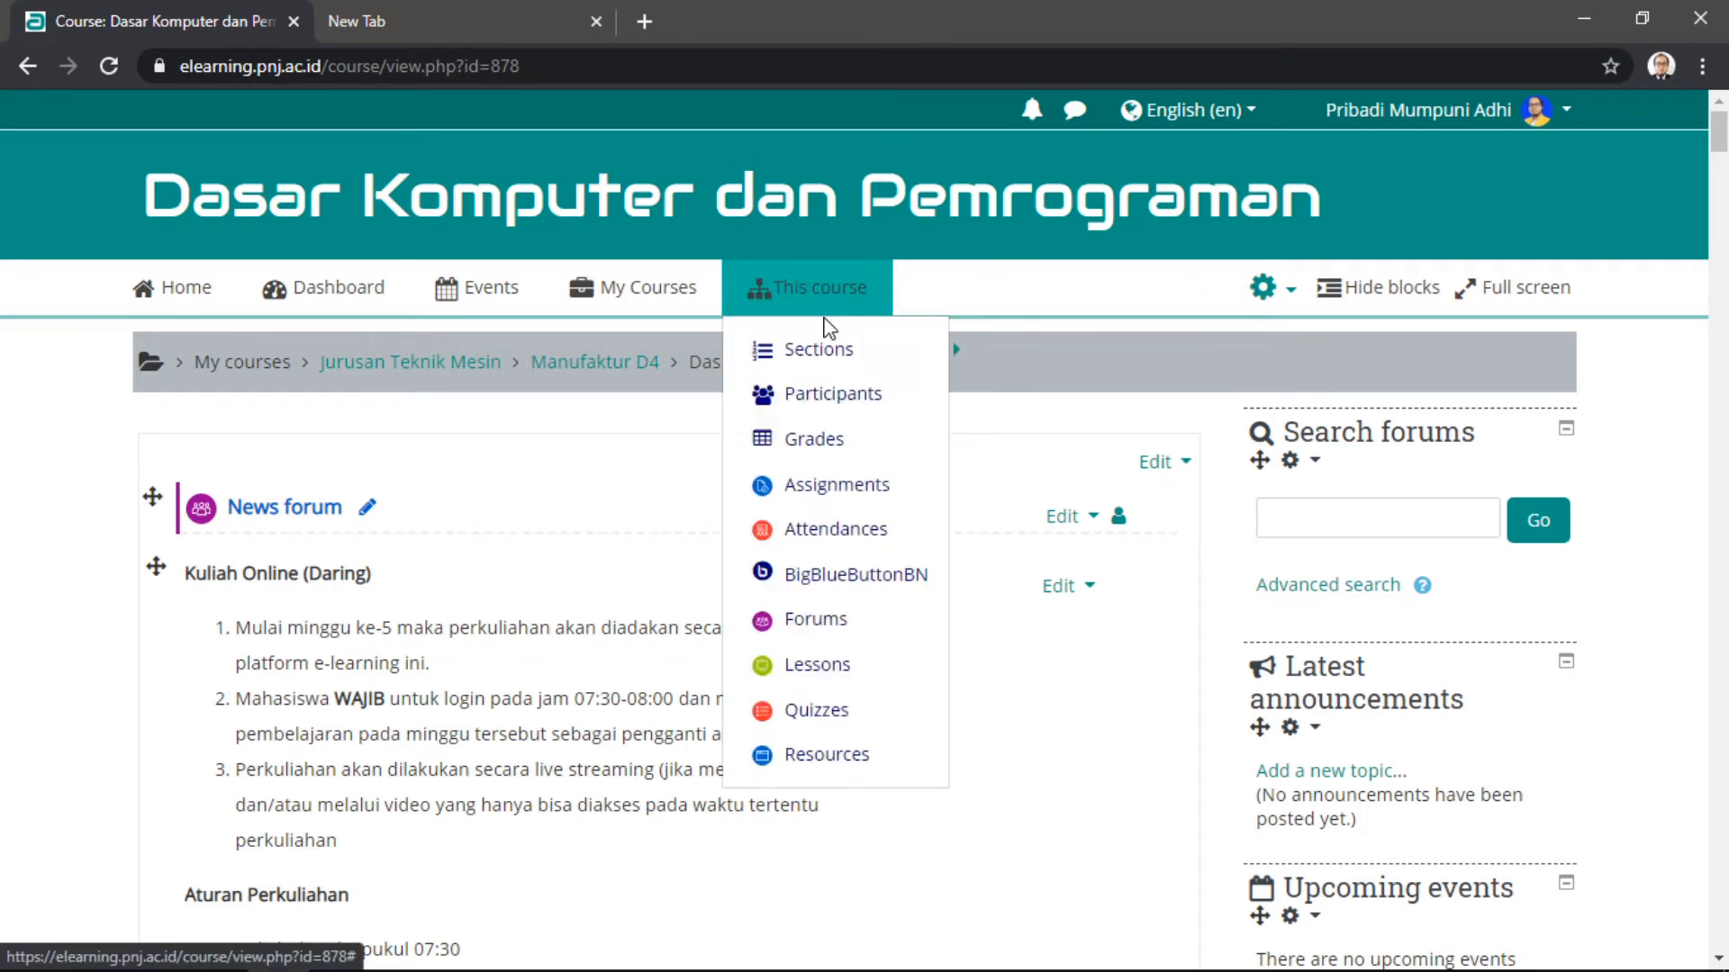
{"action": "left_click", "coordinate": [809, 538]}
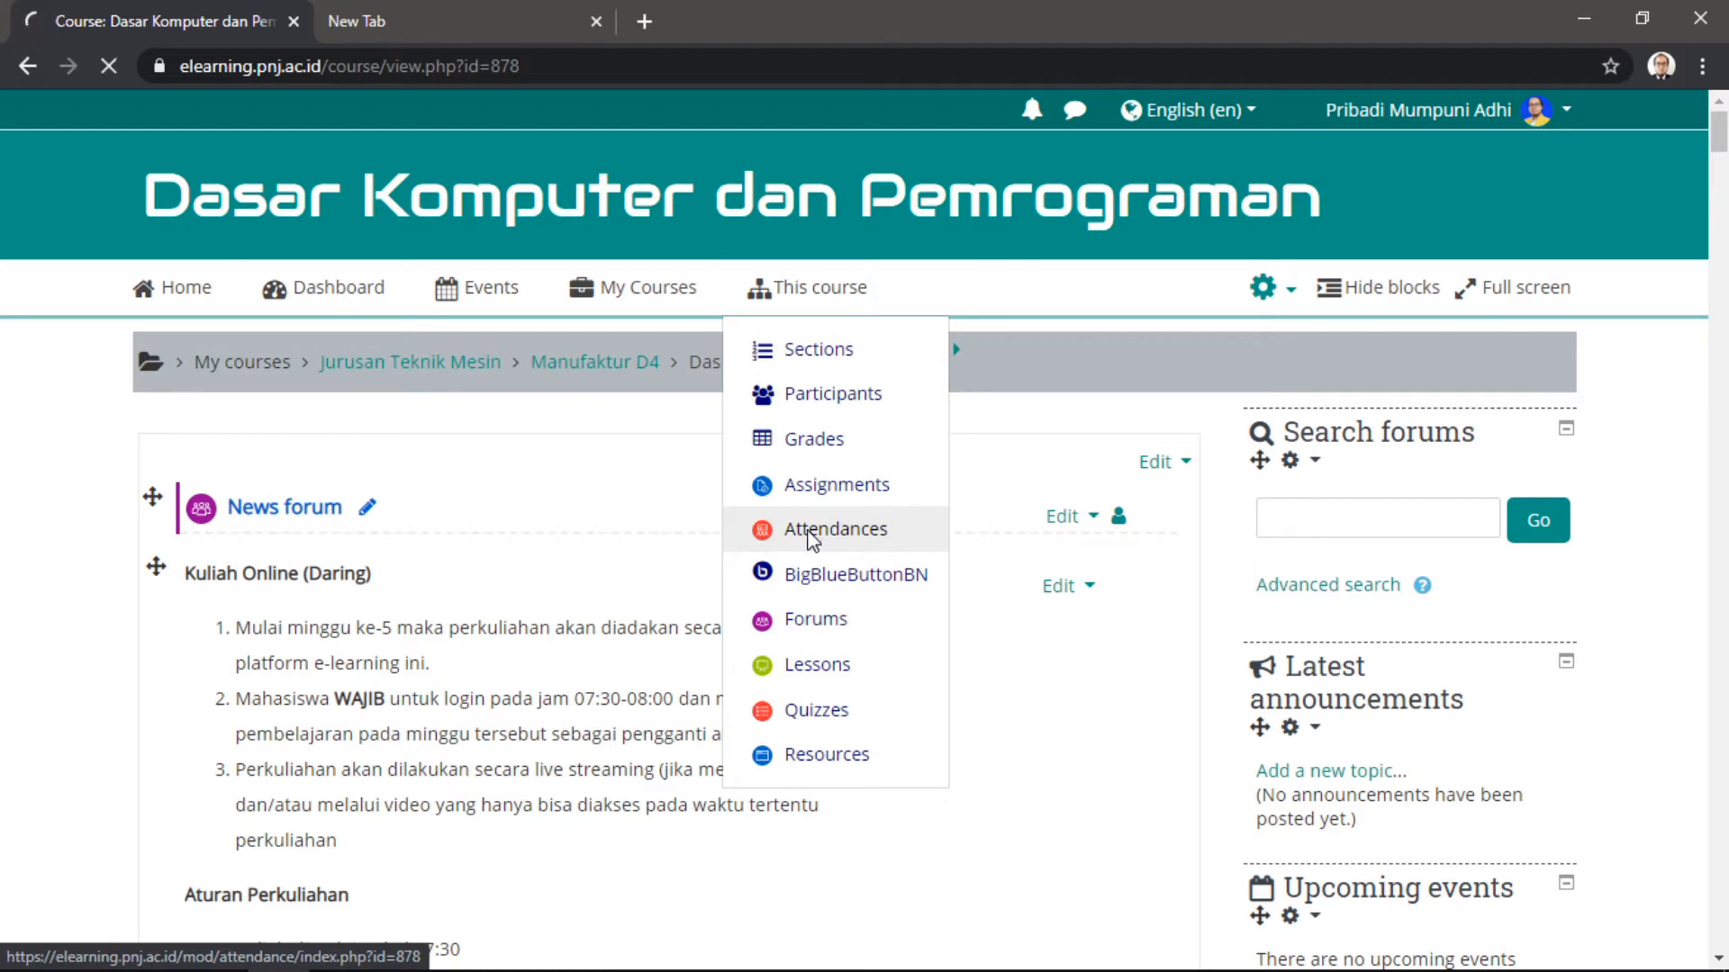
{"action": "scroll", "coordinate": [936, 443], "scroll_direction": "down", "scroll_amount": 1}
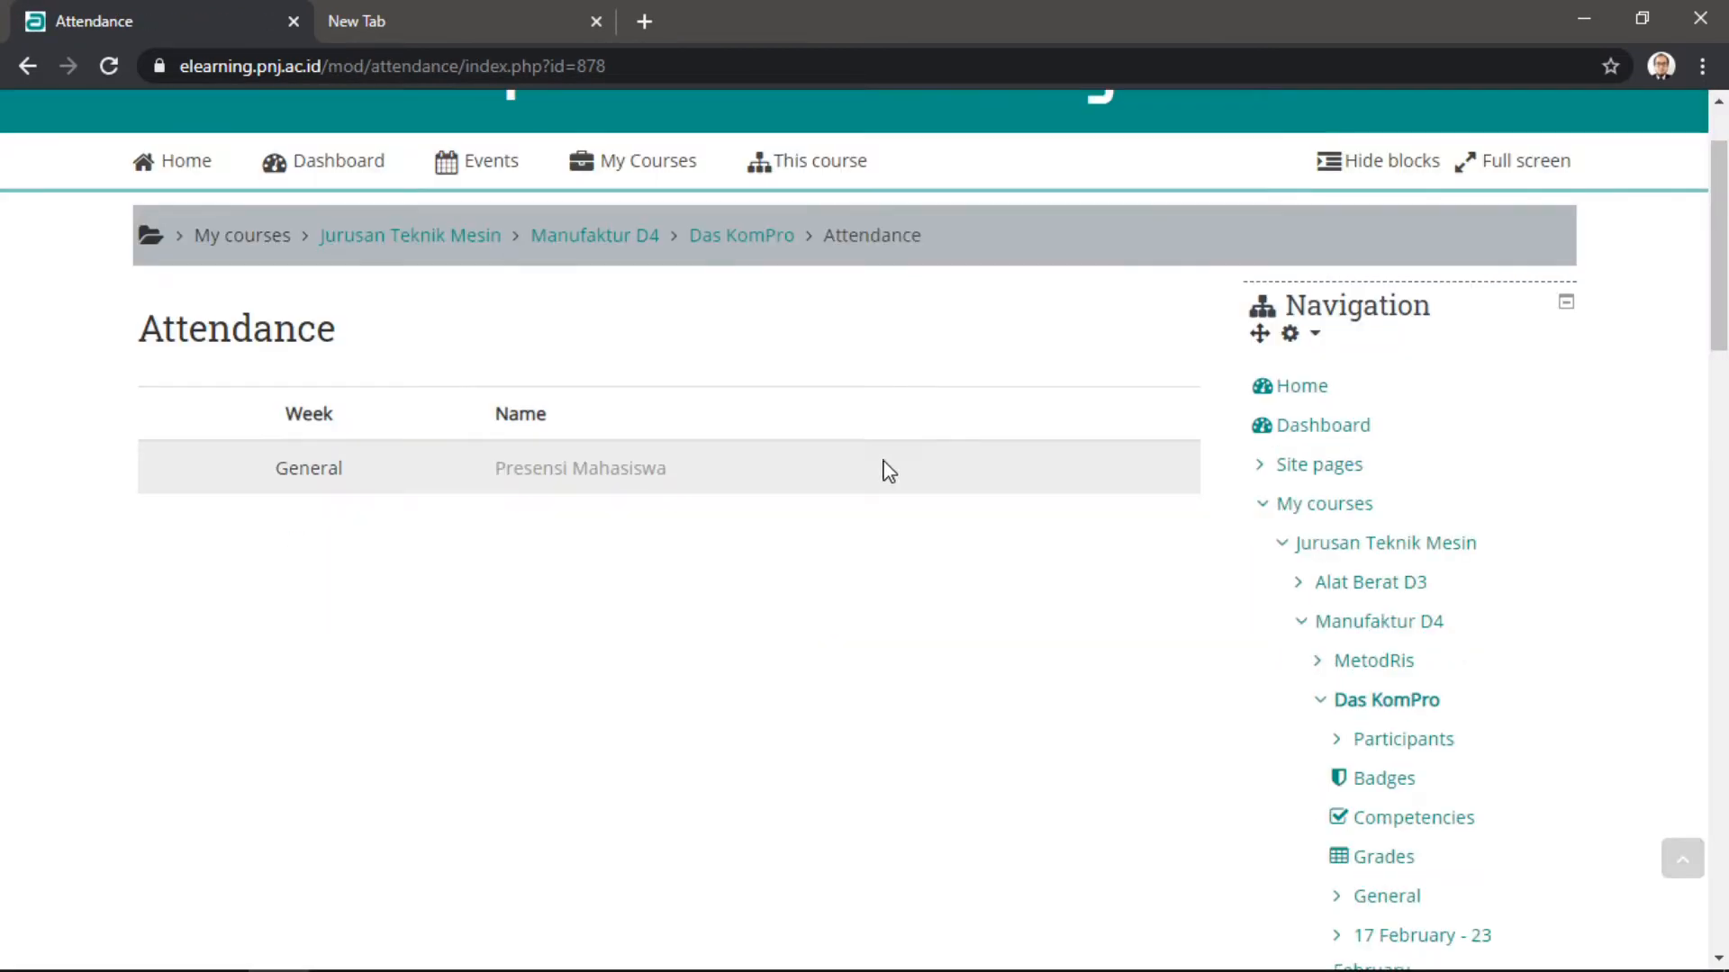
{"action": "left_click", "coordinate": [551, 484]}
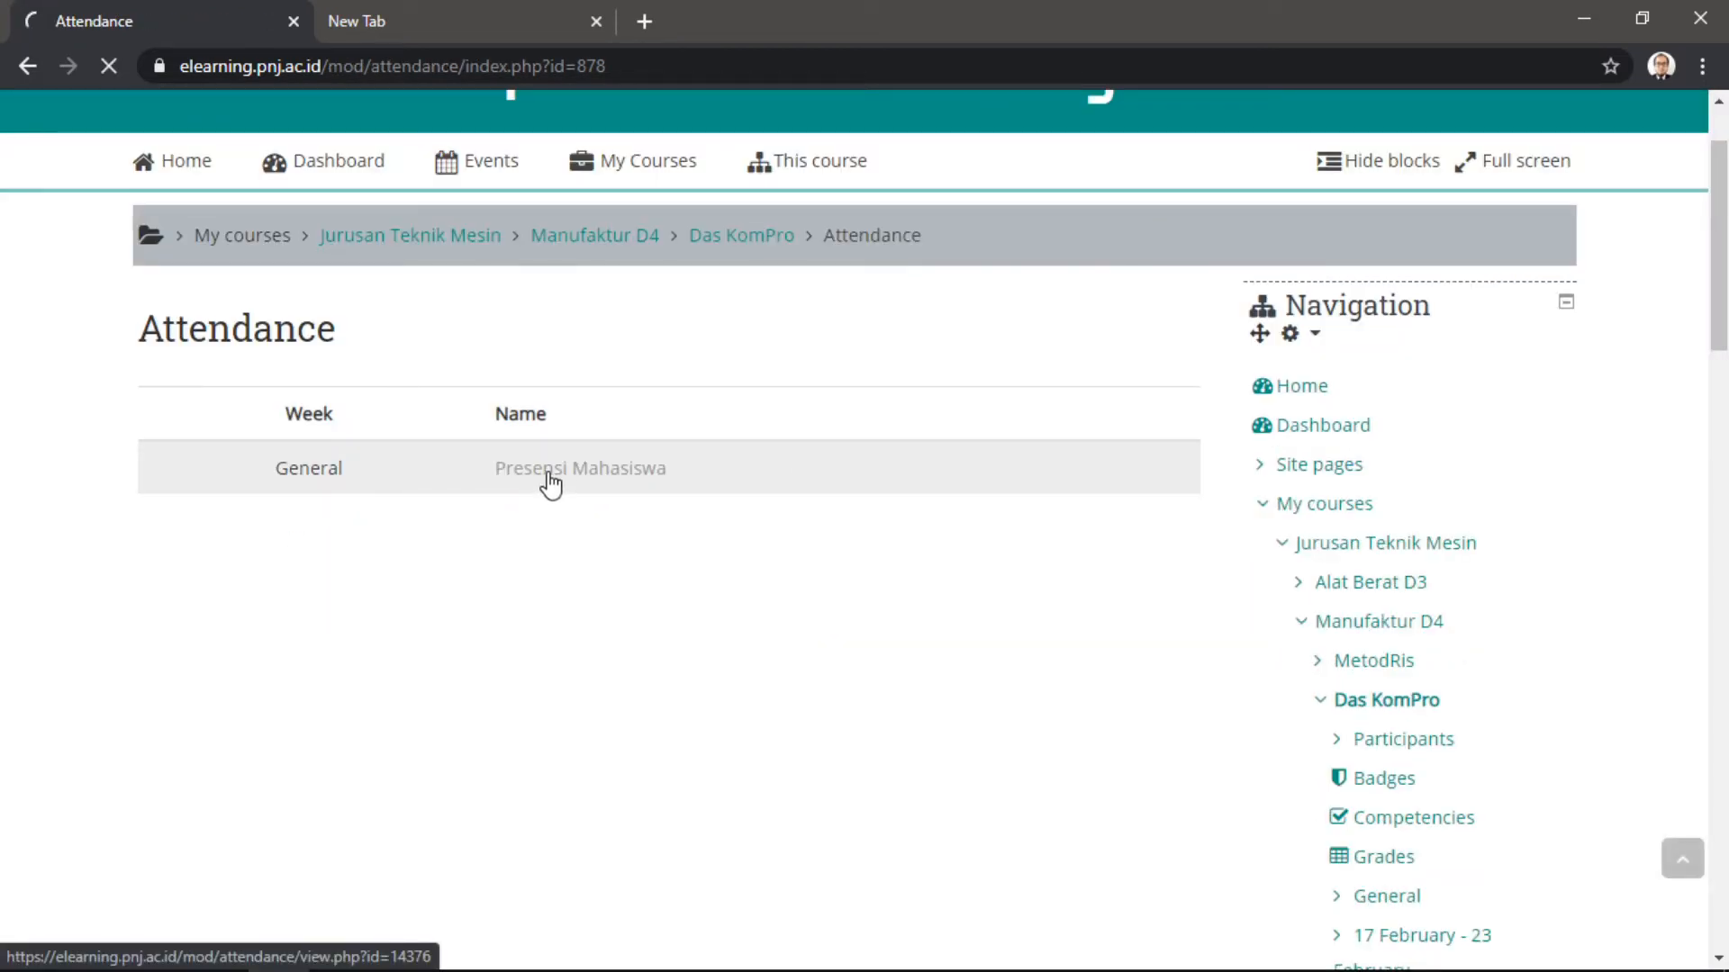
{"action": "scroll", "coordinate": [550, 474], "scroll_direction": "down", "scroll_amount": 1}
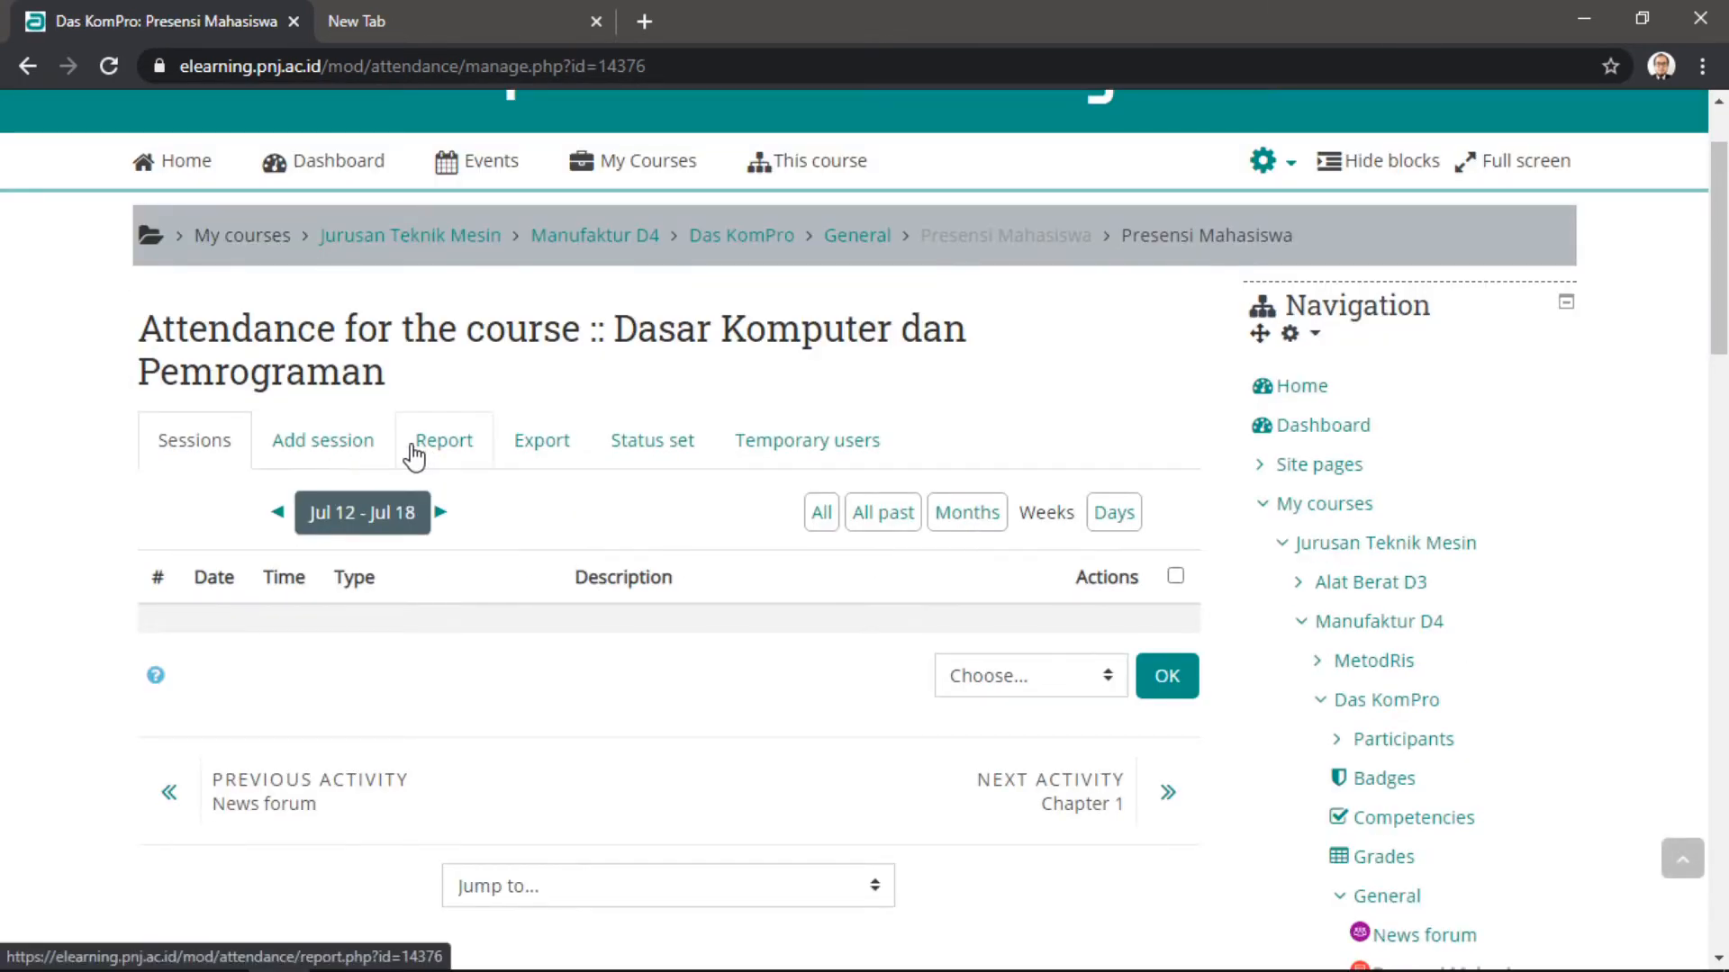
- Show all sessions of the Presensi Mahasiswa activity and look through the list
{"action": "left_click", "coordinate": [822, 513]}
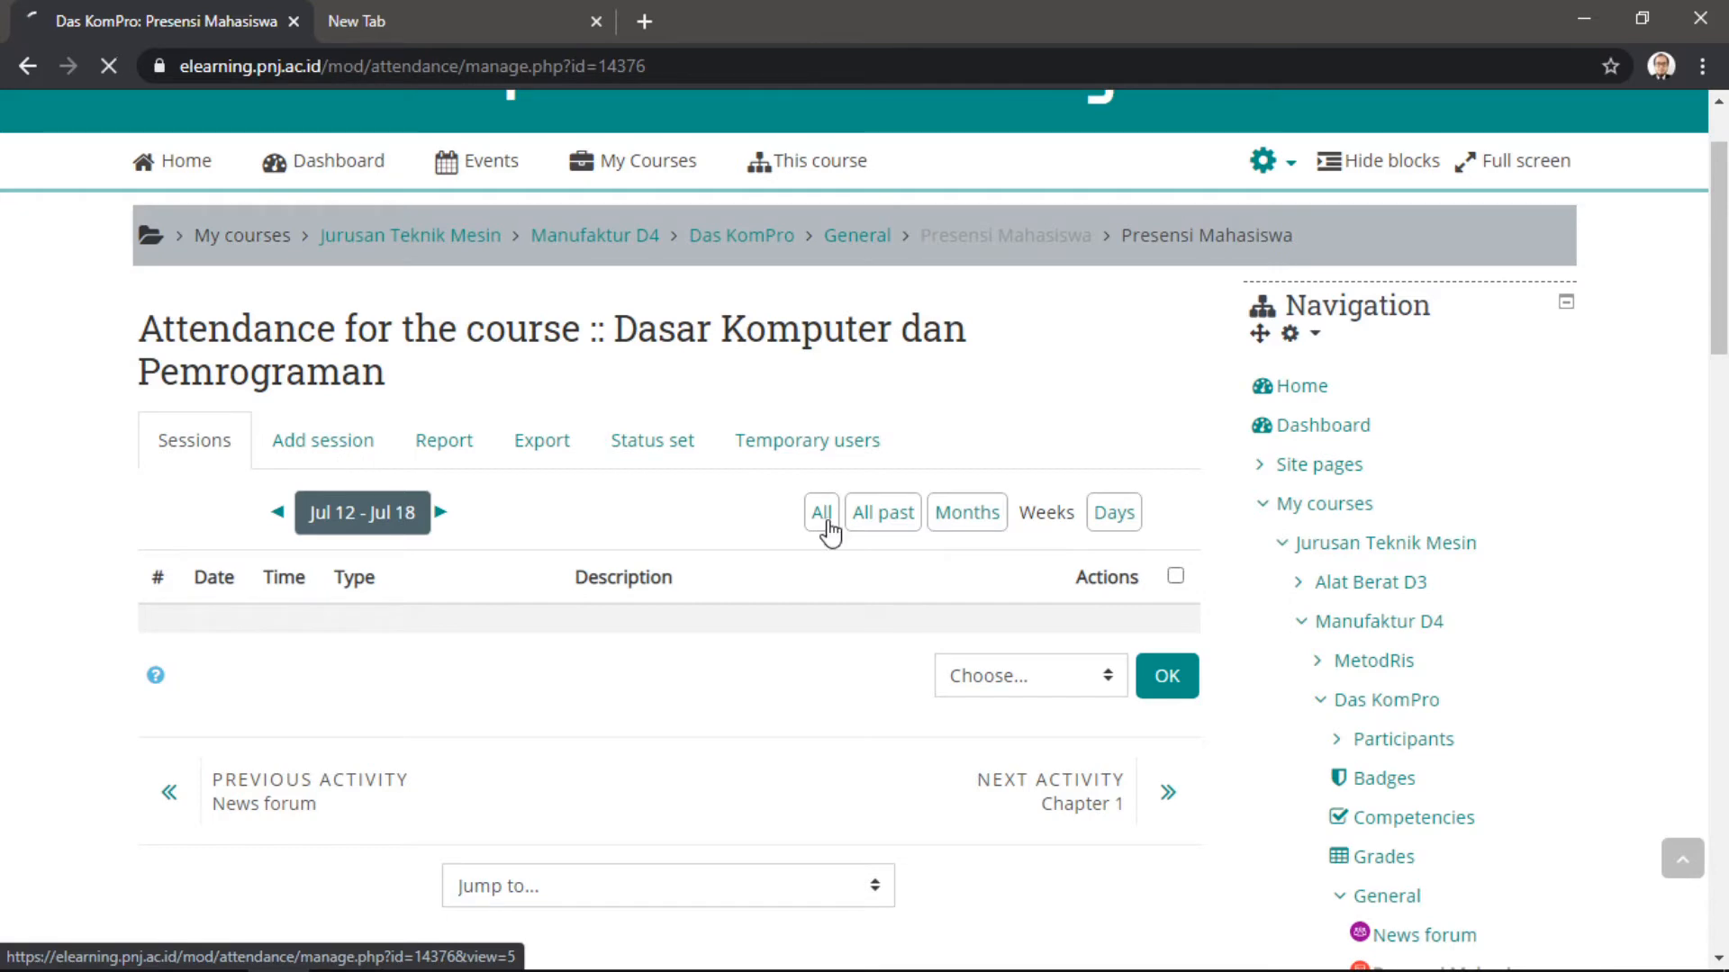
{"action": "scroll", "coordinate": [826, 522], "scroll_direction": "down", "scroll_amount": 5}
{"action": "scroll", "coordinate": [829, 531], "scroll_direction": "down", "scroll_amount": 4}
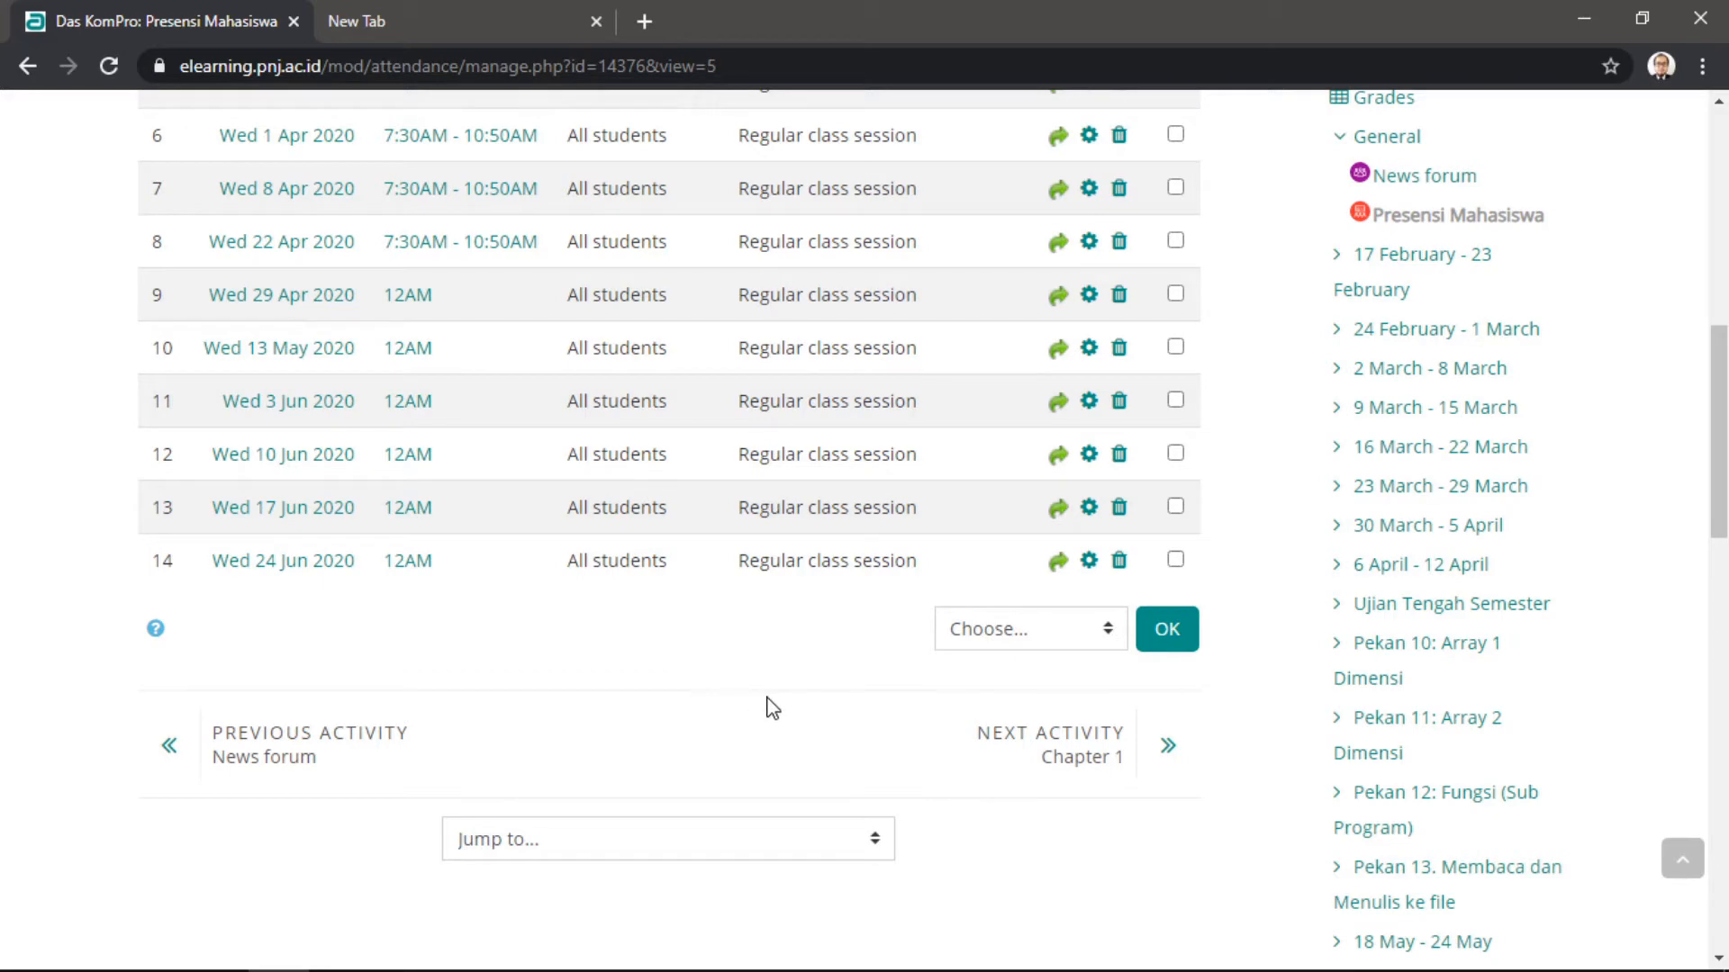
{"action": "scroll", "coordinate": [767, 706], "scroll_direction": "up", "scroll_amount": 4}
{"action": "scroll", "coordinate": [811, 581], "scroll_direction": "down", "scroll_amount": 4}
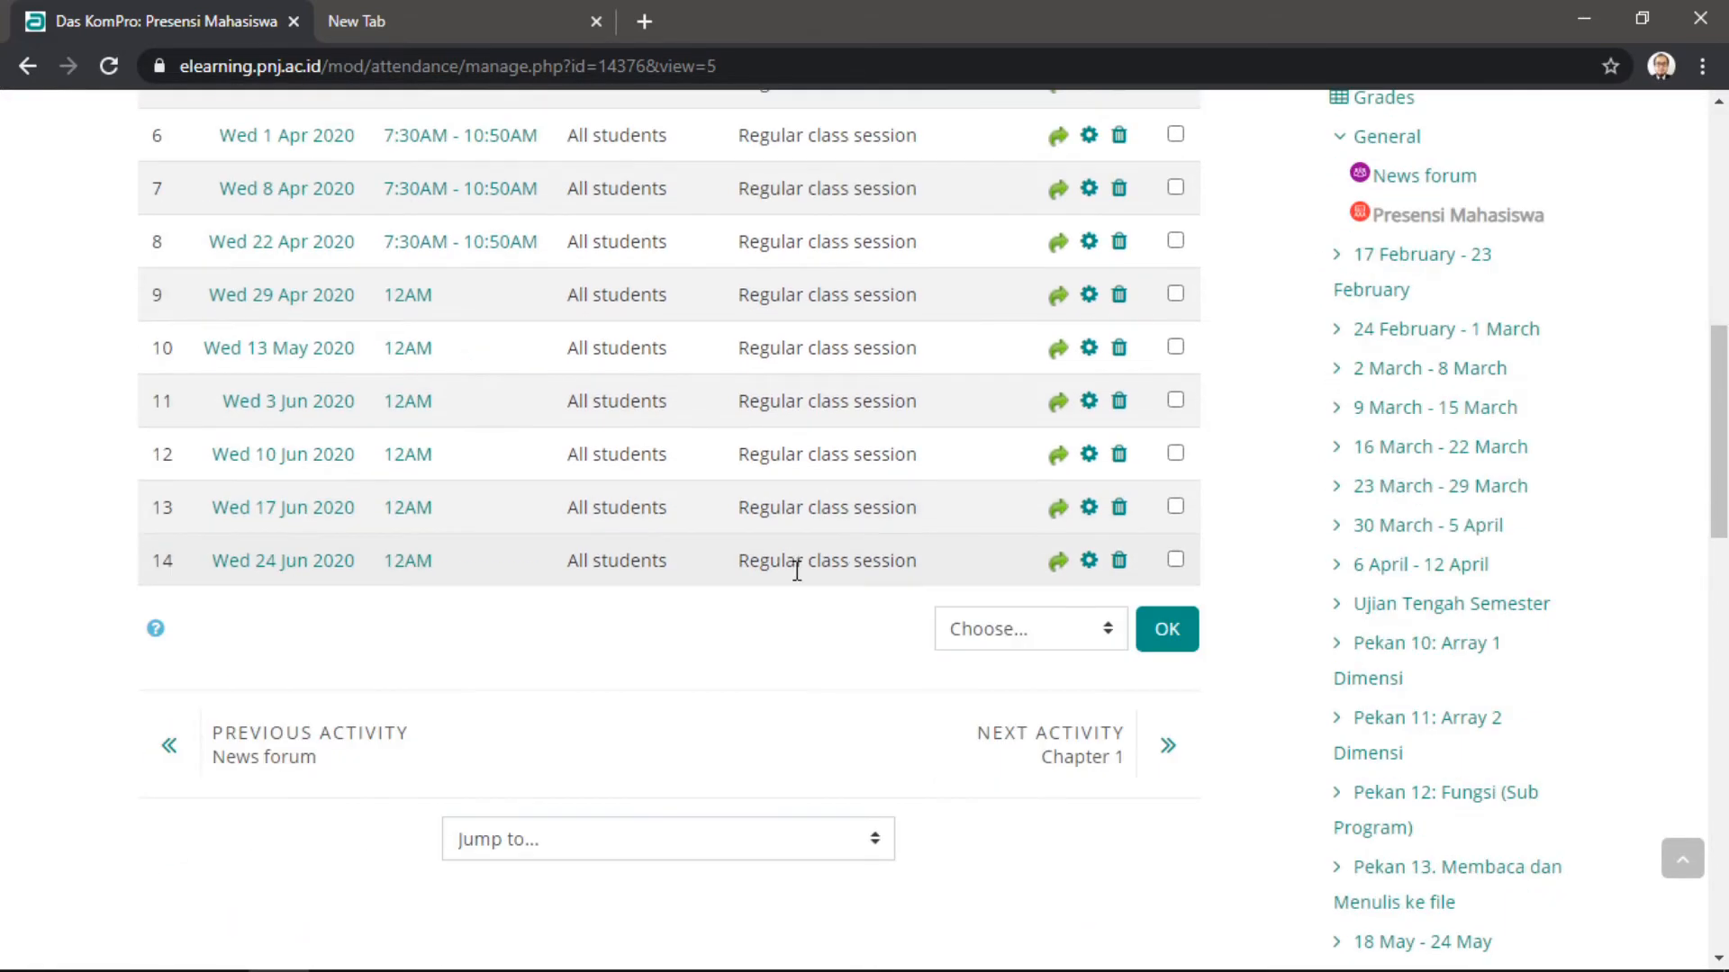
{"action": "scroll", "coordinate": [856, 598], "scroll_direction": "up", "scroll_amount": 5}
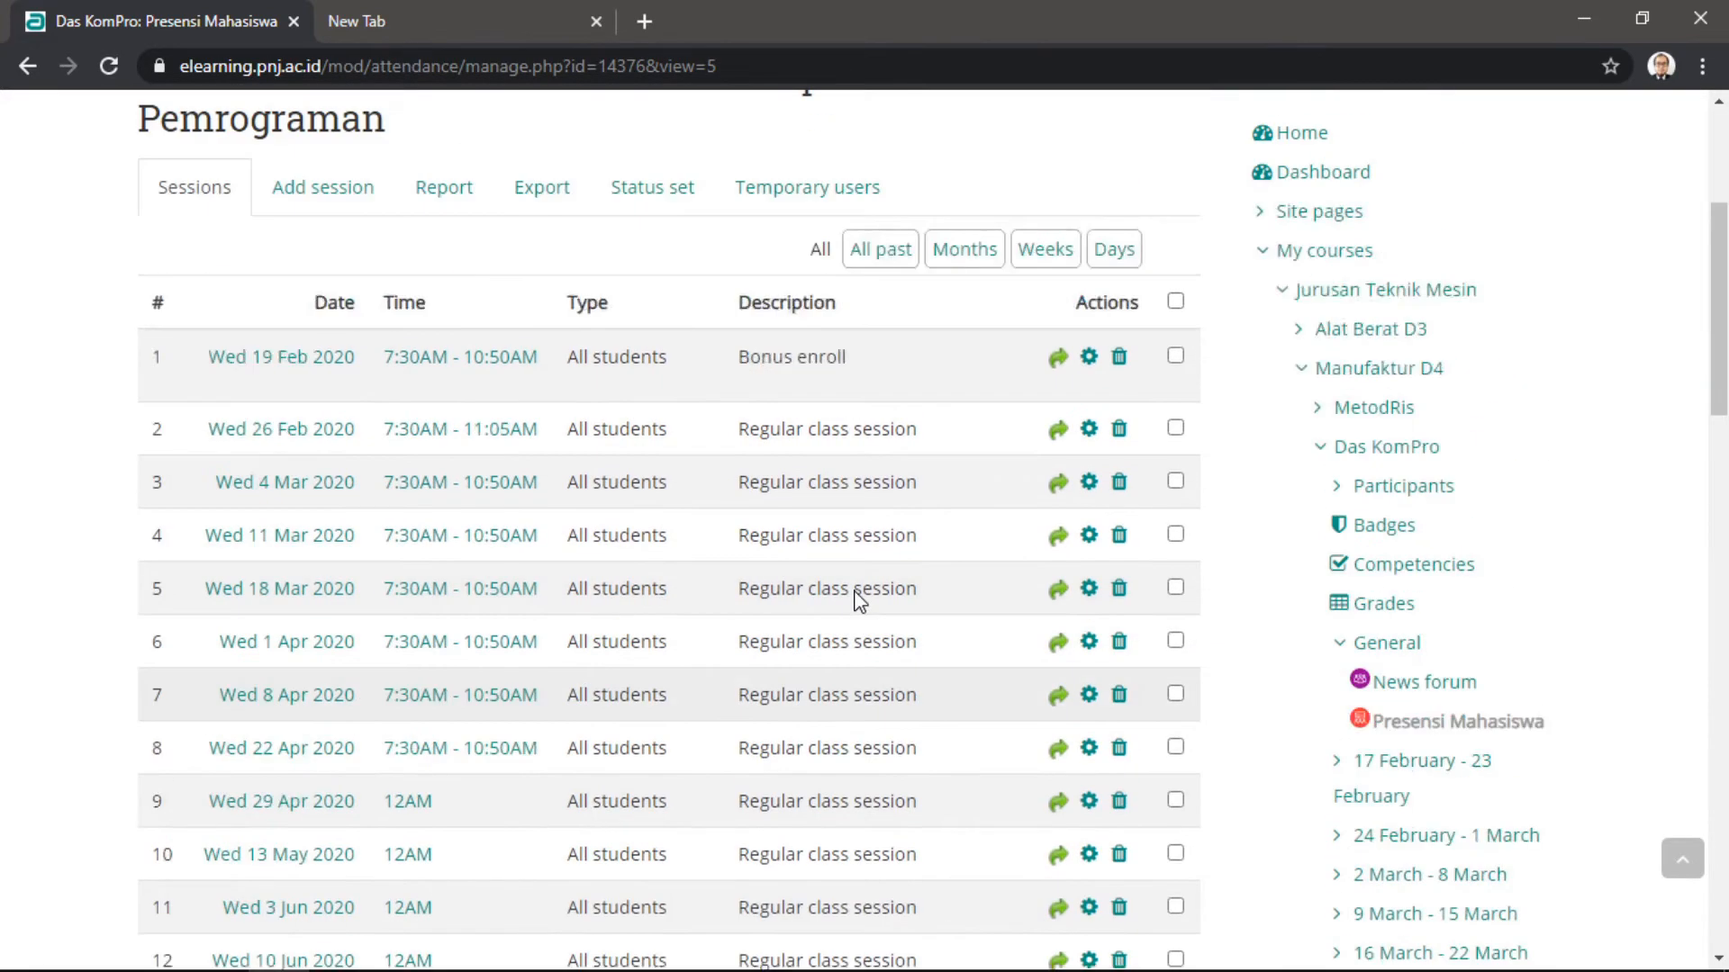
- Add a single session dated 17 July 2020 to Presensi Mahasiswa, keeping the default time and options
{"action": "left_click", "coordinate": [348, 206]}
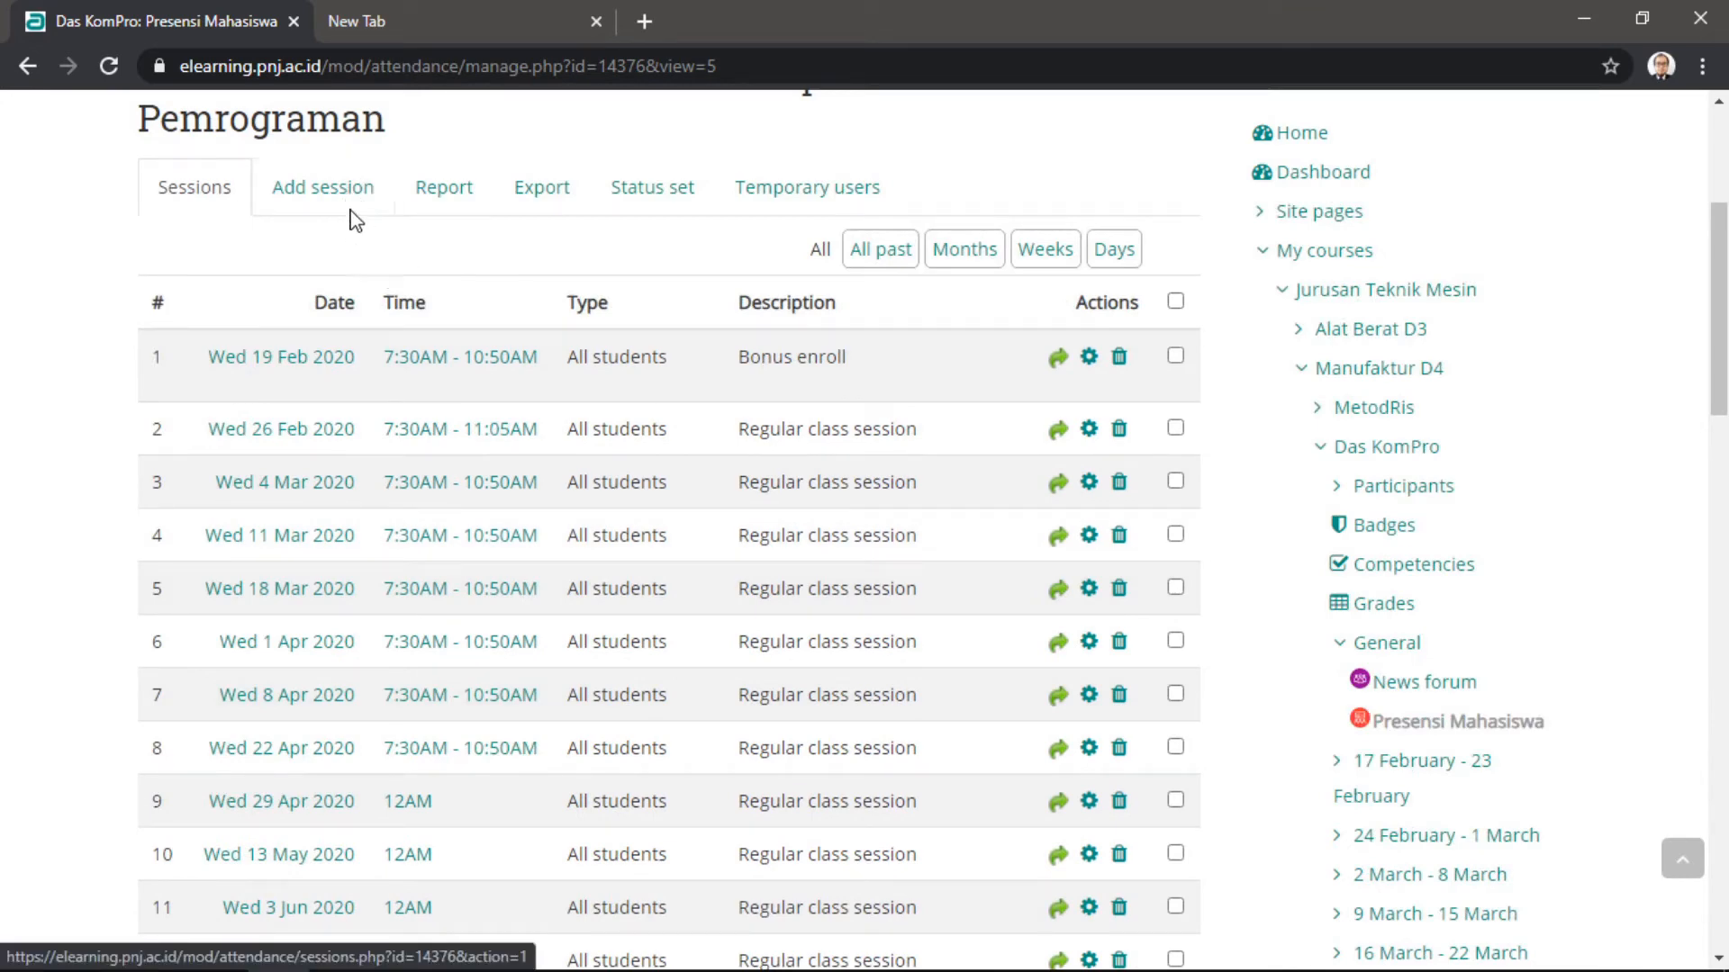
{"action": "scroll", "coordinate": [597, 301], "scroll_direction": "down", "scroll_amount": 3}
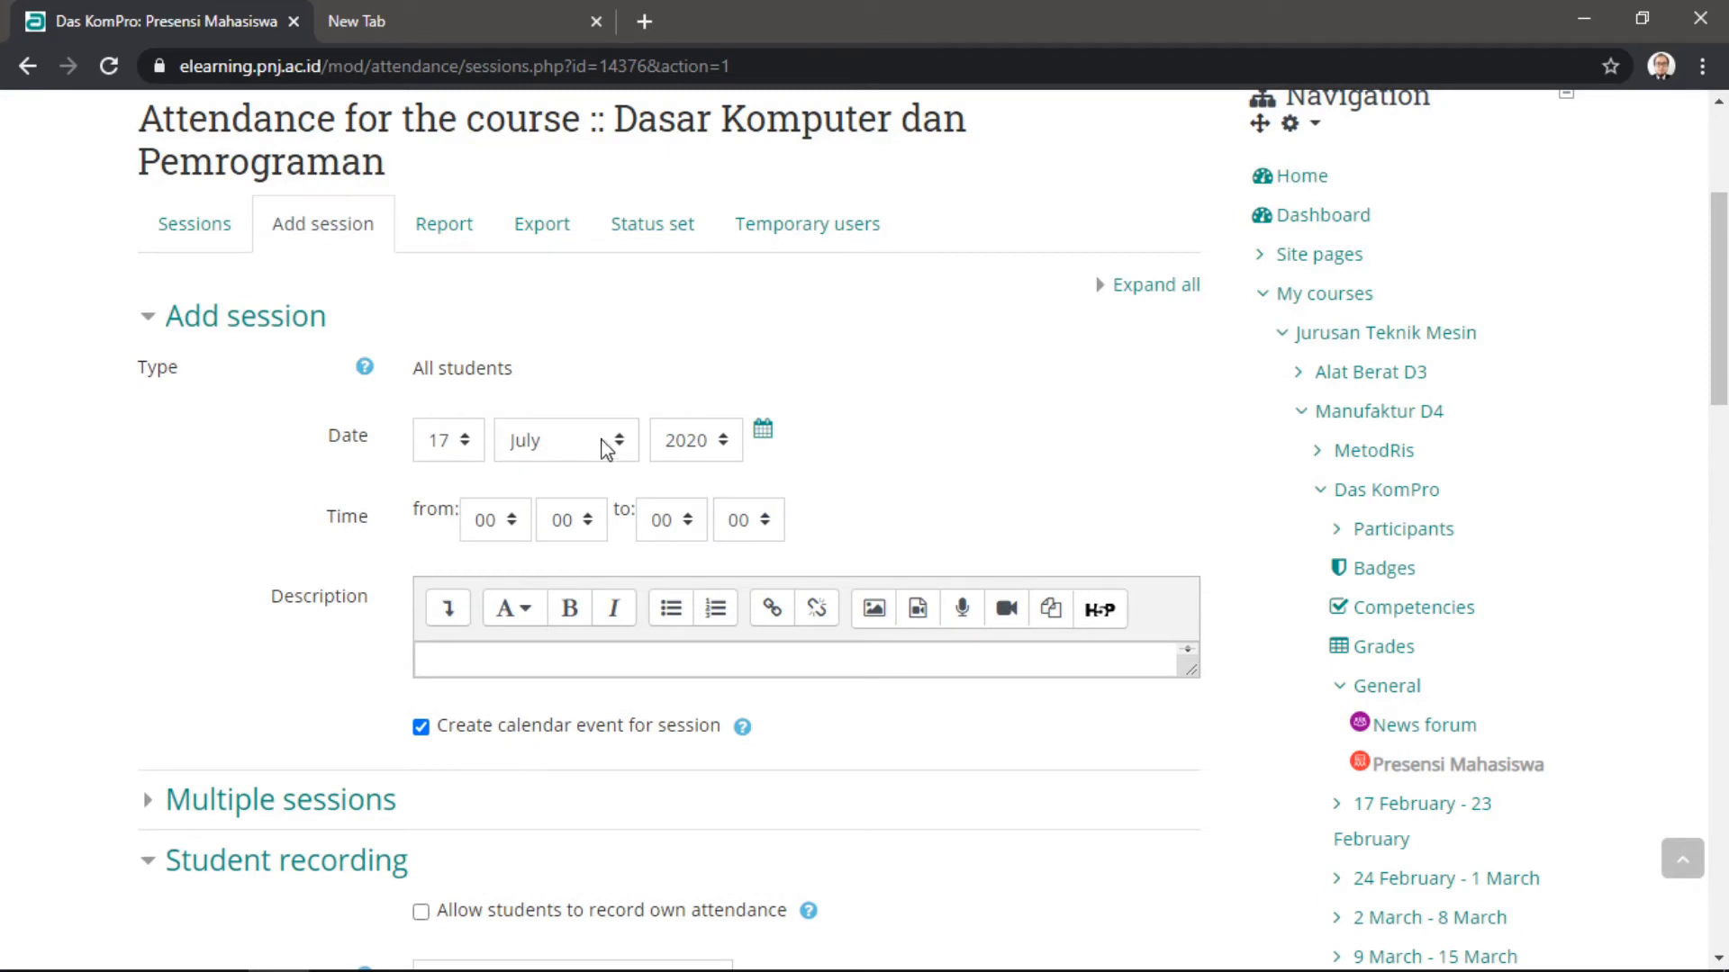
{"action": "scroll", "coordinate": [828, 725], "scroll_direction": "down", "scroll_amount": 3}
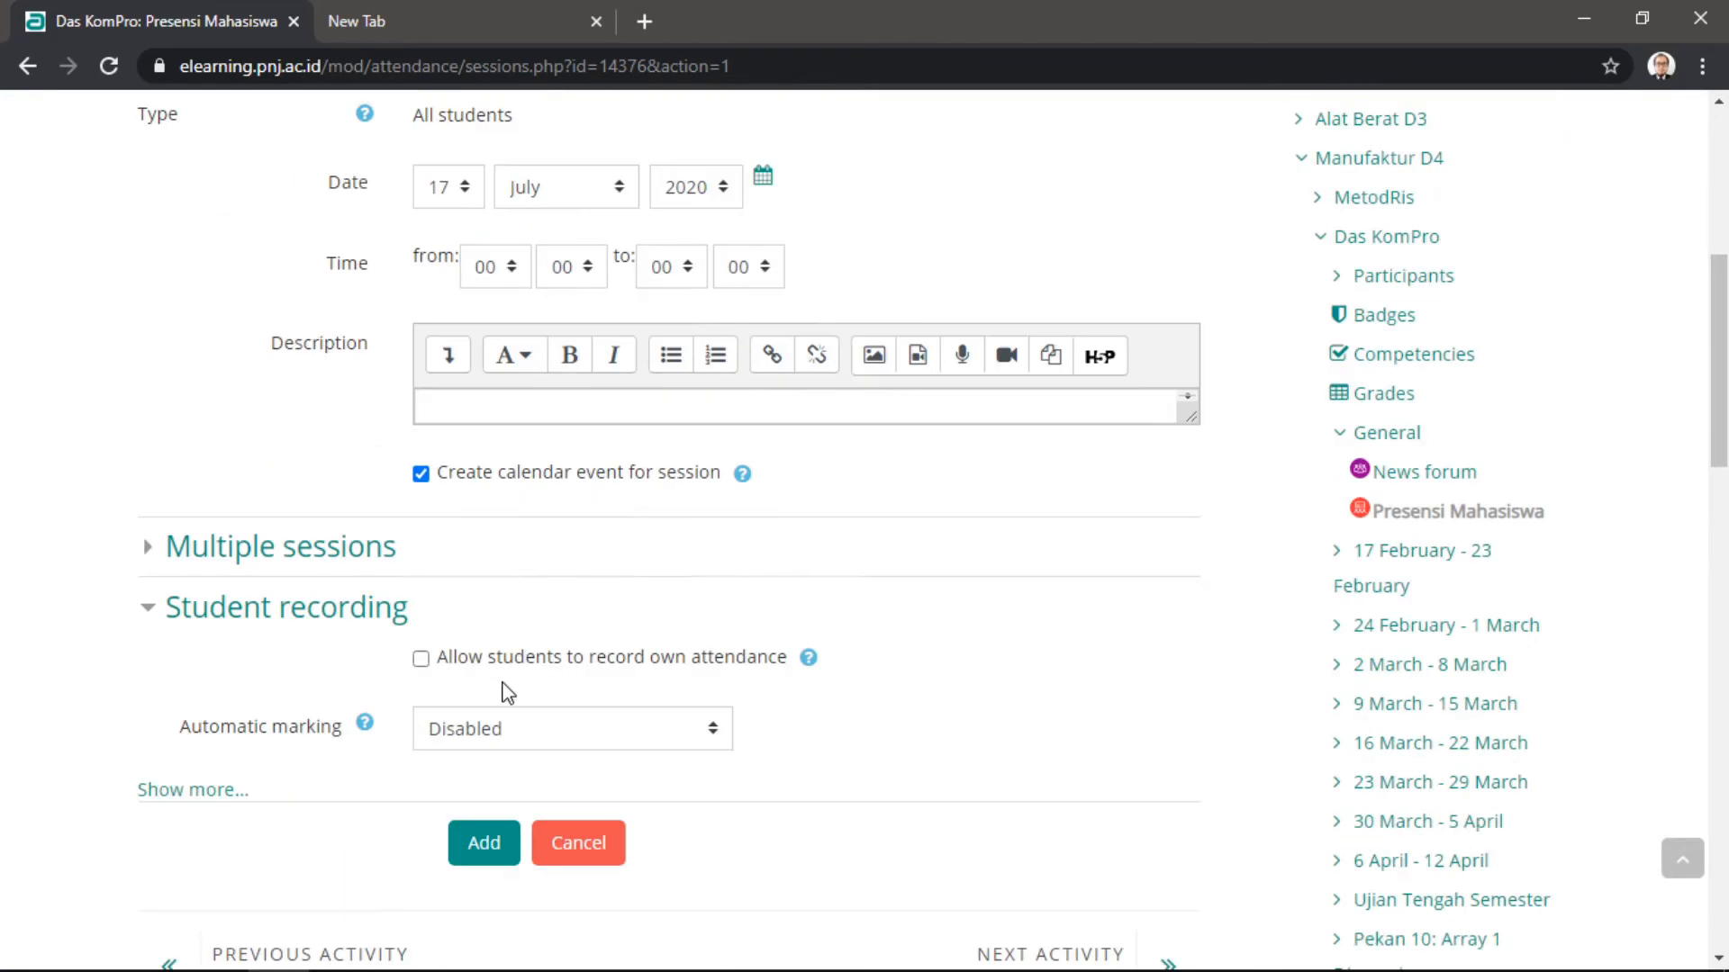
{"action": "left_click", "coordinate": [483, 846]}
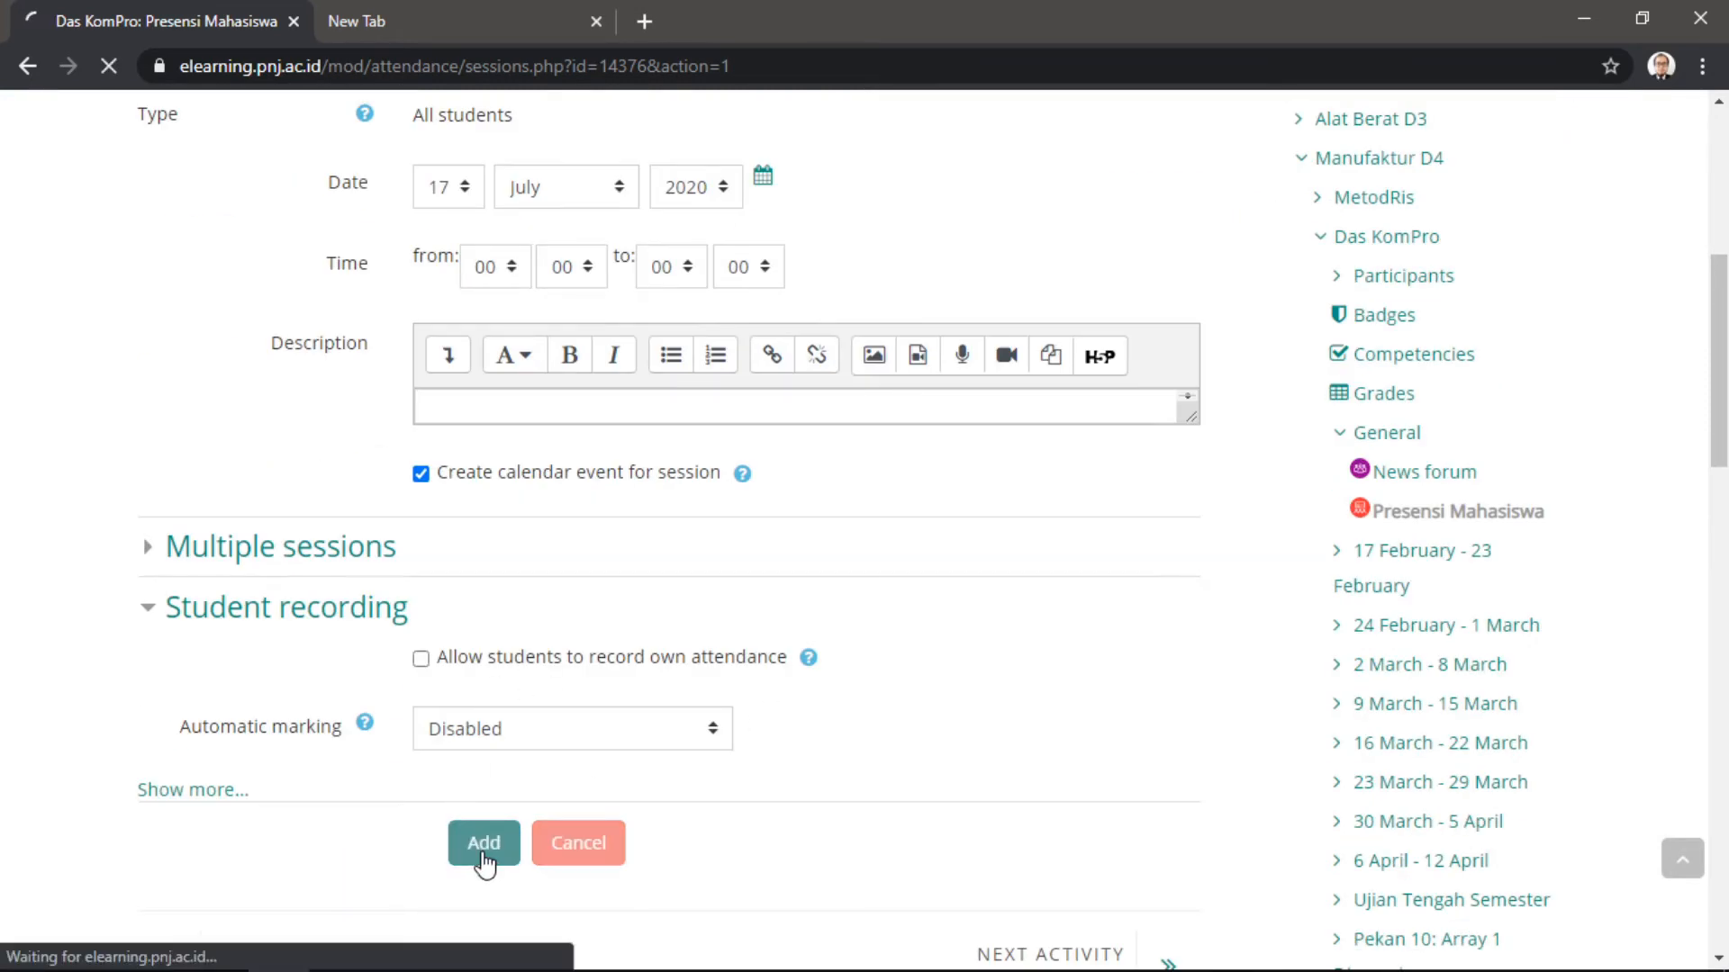
- Start taking attendance for the 17 July 2020 session and mark all listed students with status P
{"action": "scroll", "coordinate": [759, 783], "scroll_direction": "down", "scroll_amount": 8}
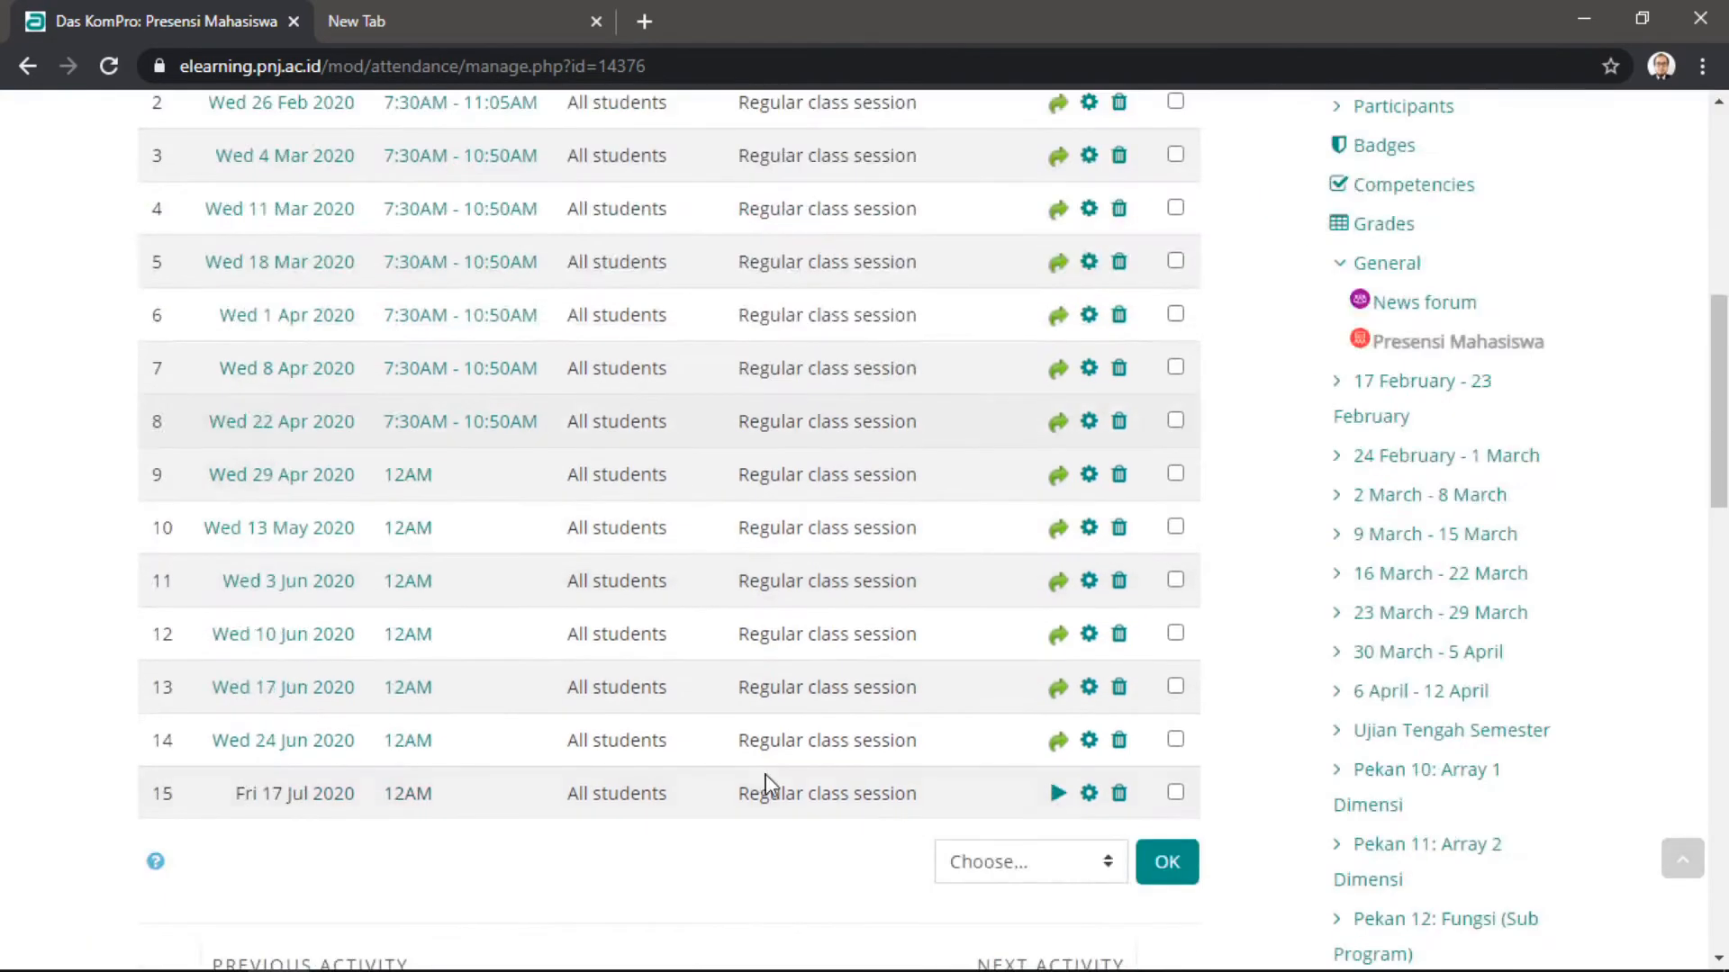
{"action": "left_click", "coordinate": [1059, 796]}
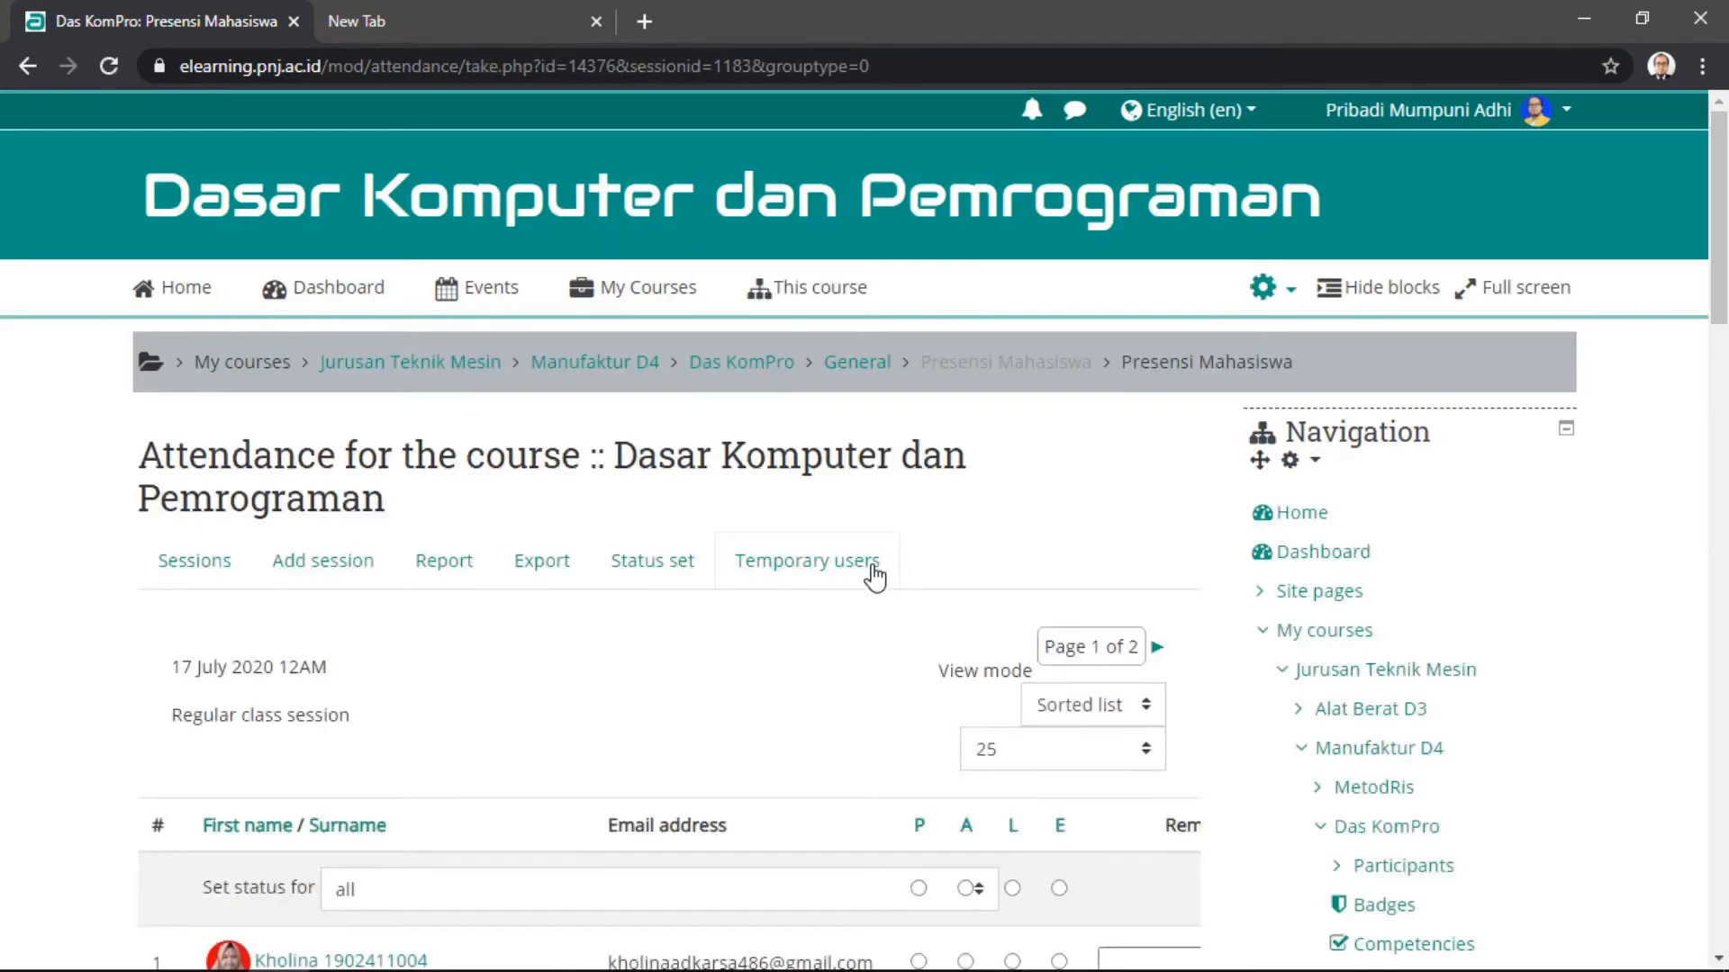
{"action": "scroll", "coordinate": [873, 576], "scroll_direction": "down", "scroll_amount": 4}
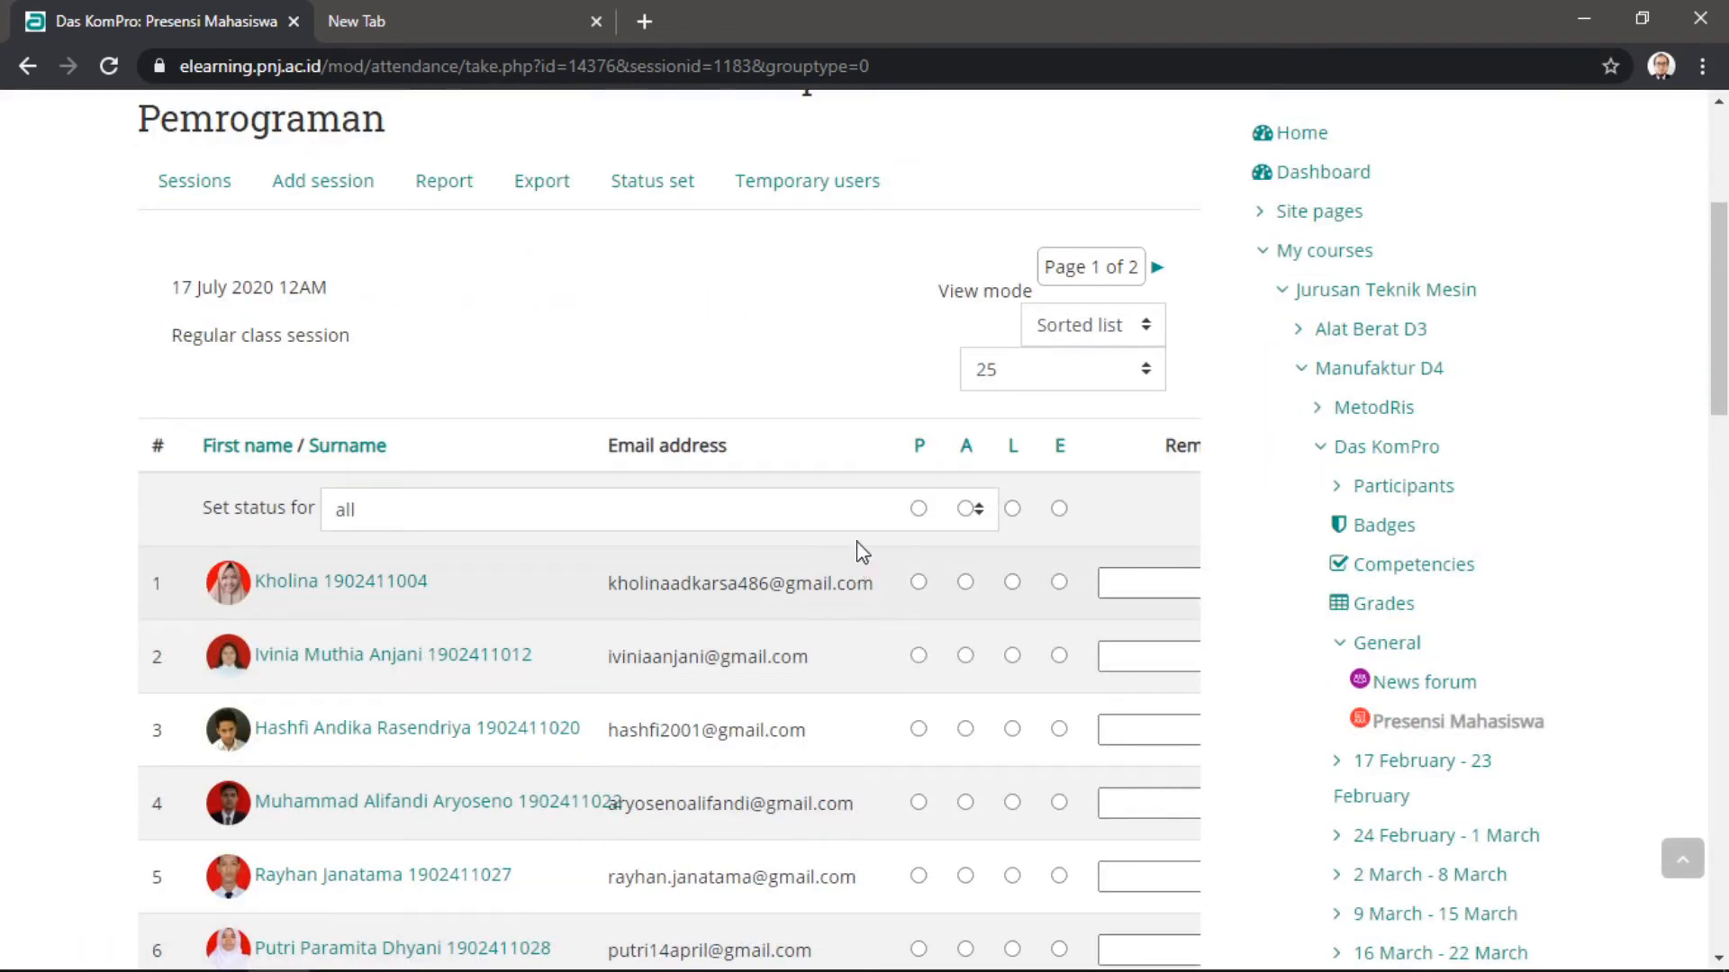
{"action": "scroll", "coordinate": [747, 407], "scroll_direction": "down", "scroll_amount": 1}
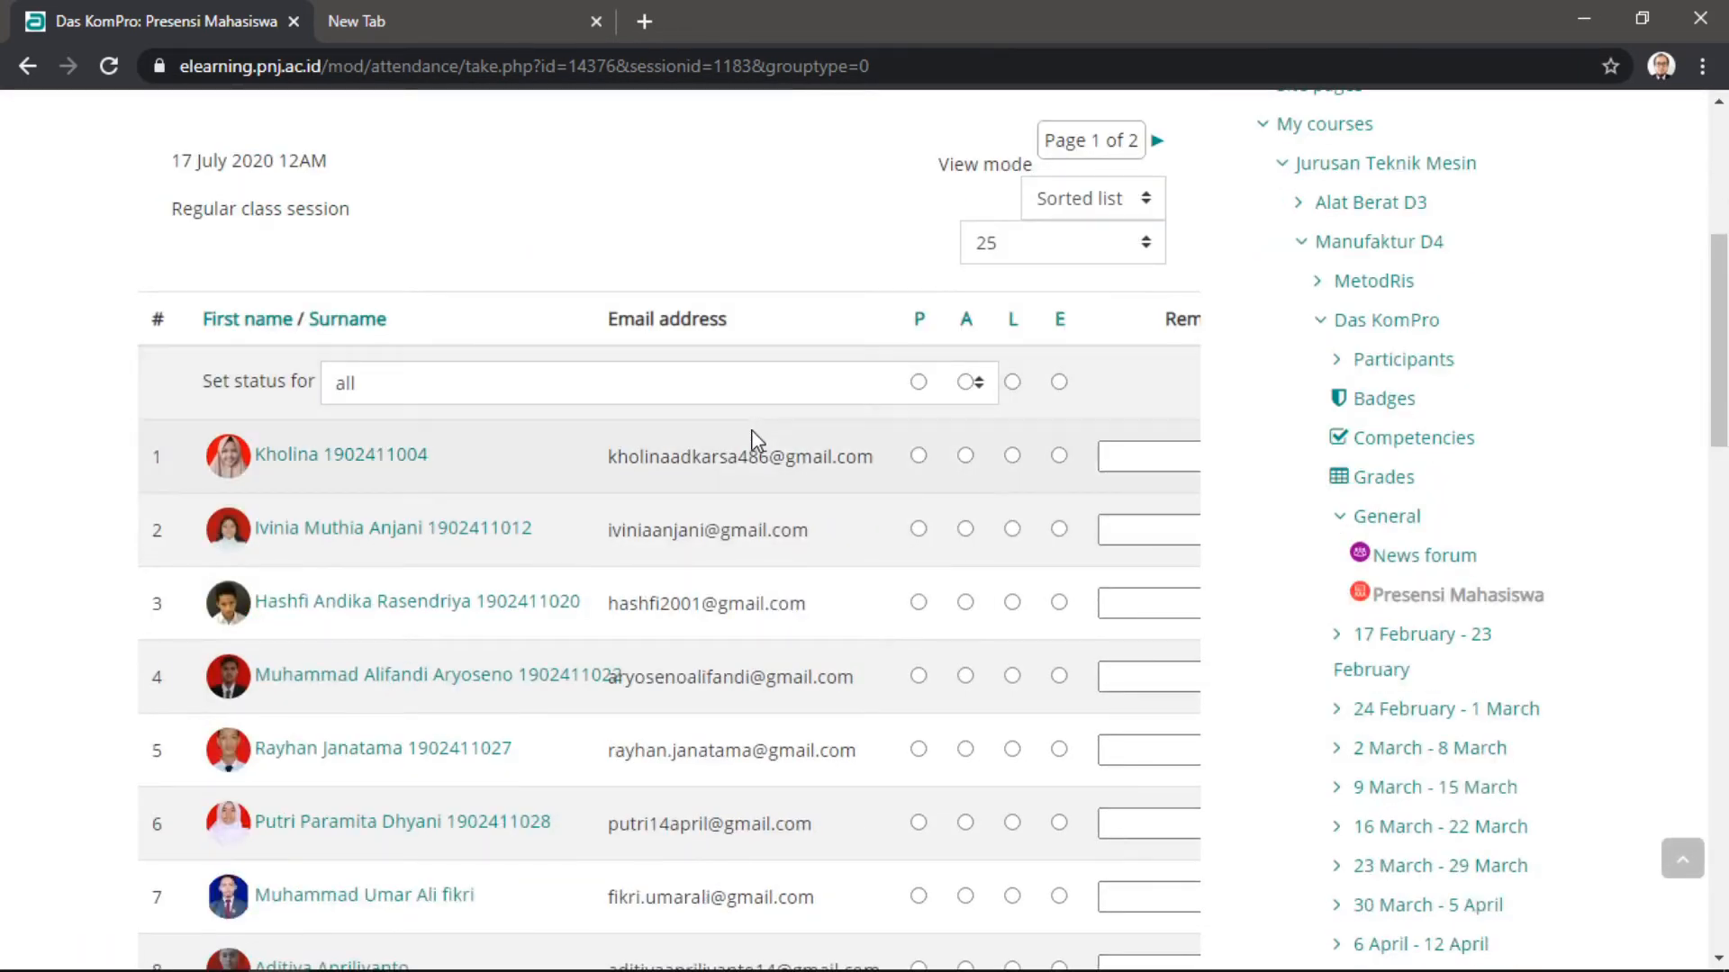
{"action": "left_click", "coordinate": [918, 383]}
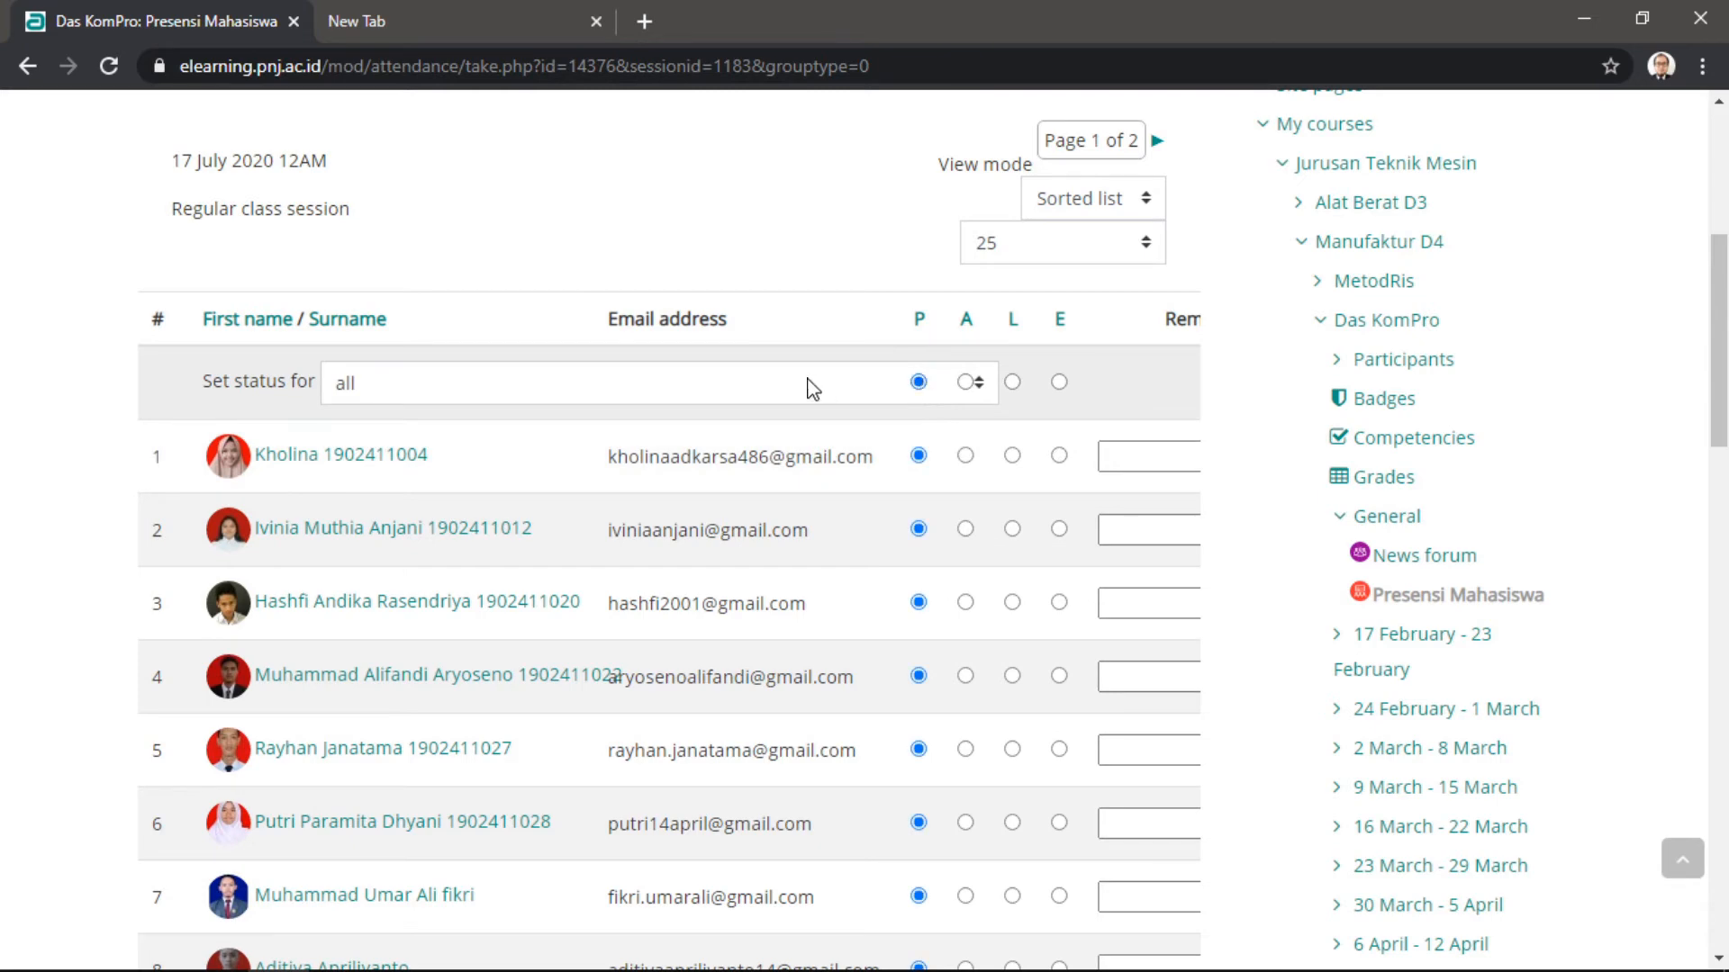
- Look through the marked student list and open the activity's status set to check the P, A, L and E definitions
{"action": "scroll", "coordinate": [807, 388], "scroll_direction": "down", "scroll_amount": 5}
{"action": "scroll", "coordinate": [911, 333], "scroll_direction": "up", "scroll_amount": 4}
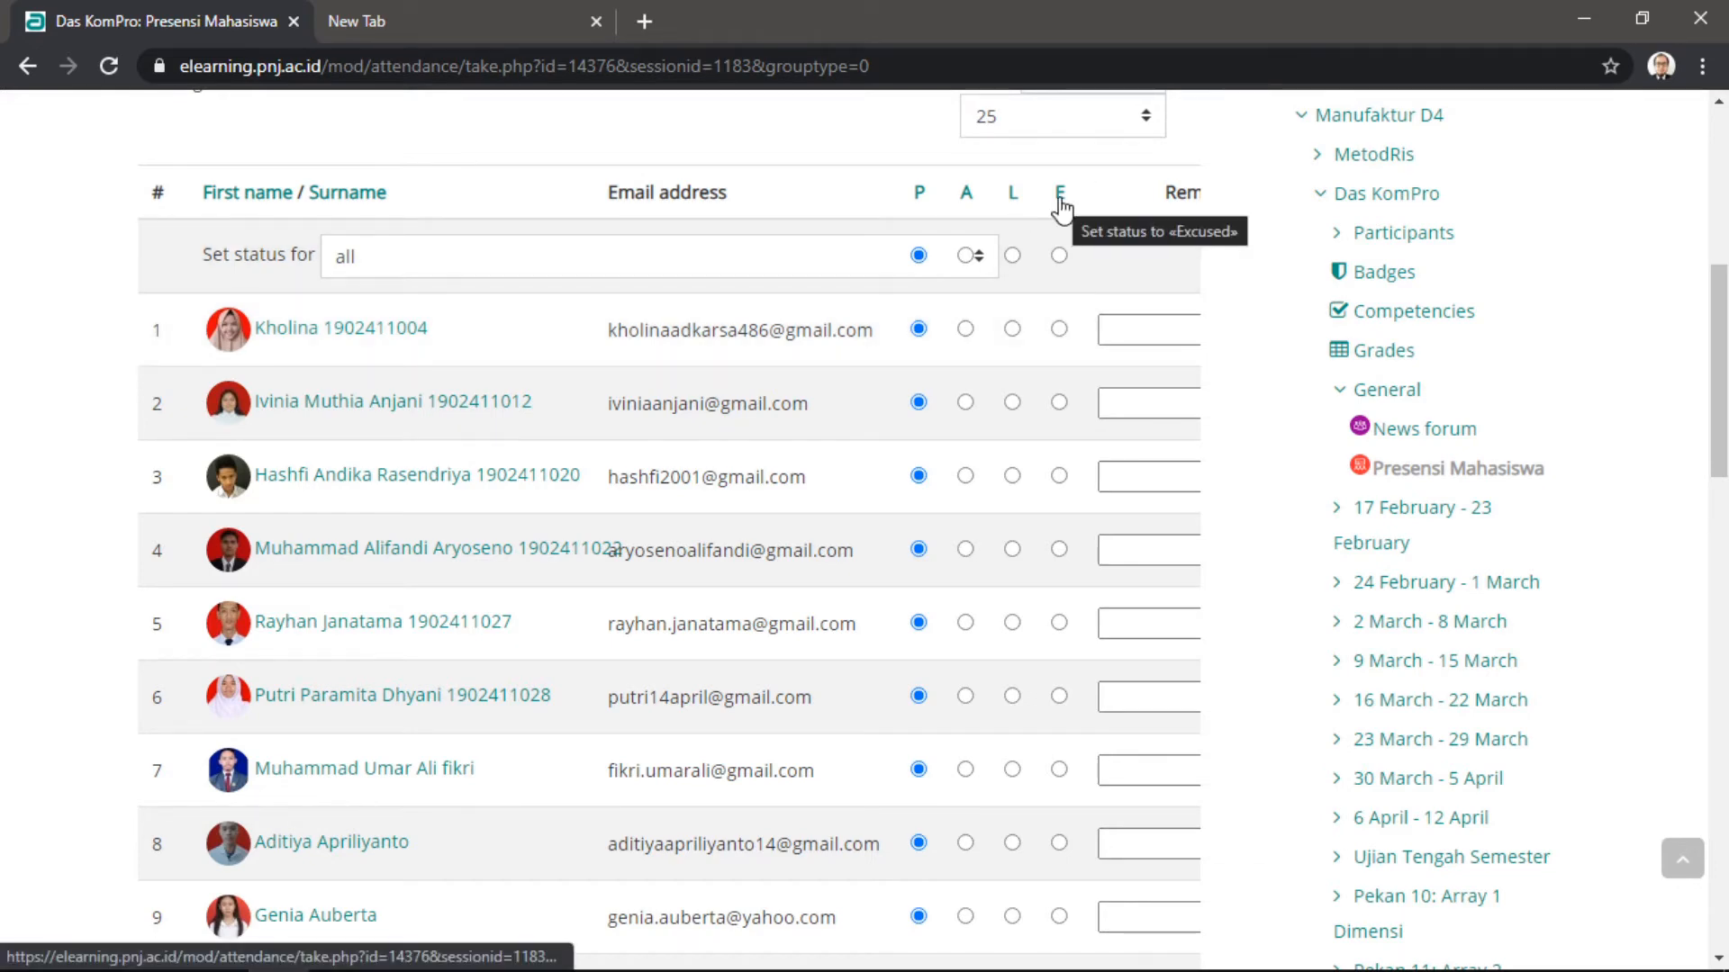
{"action": "scroll", "coordinate": [1116, 336], "scroll_direction": "up", "scroll_amount": 4}
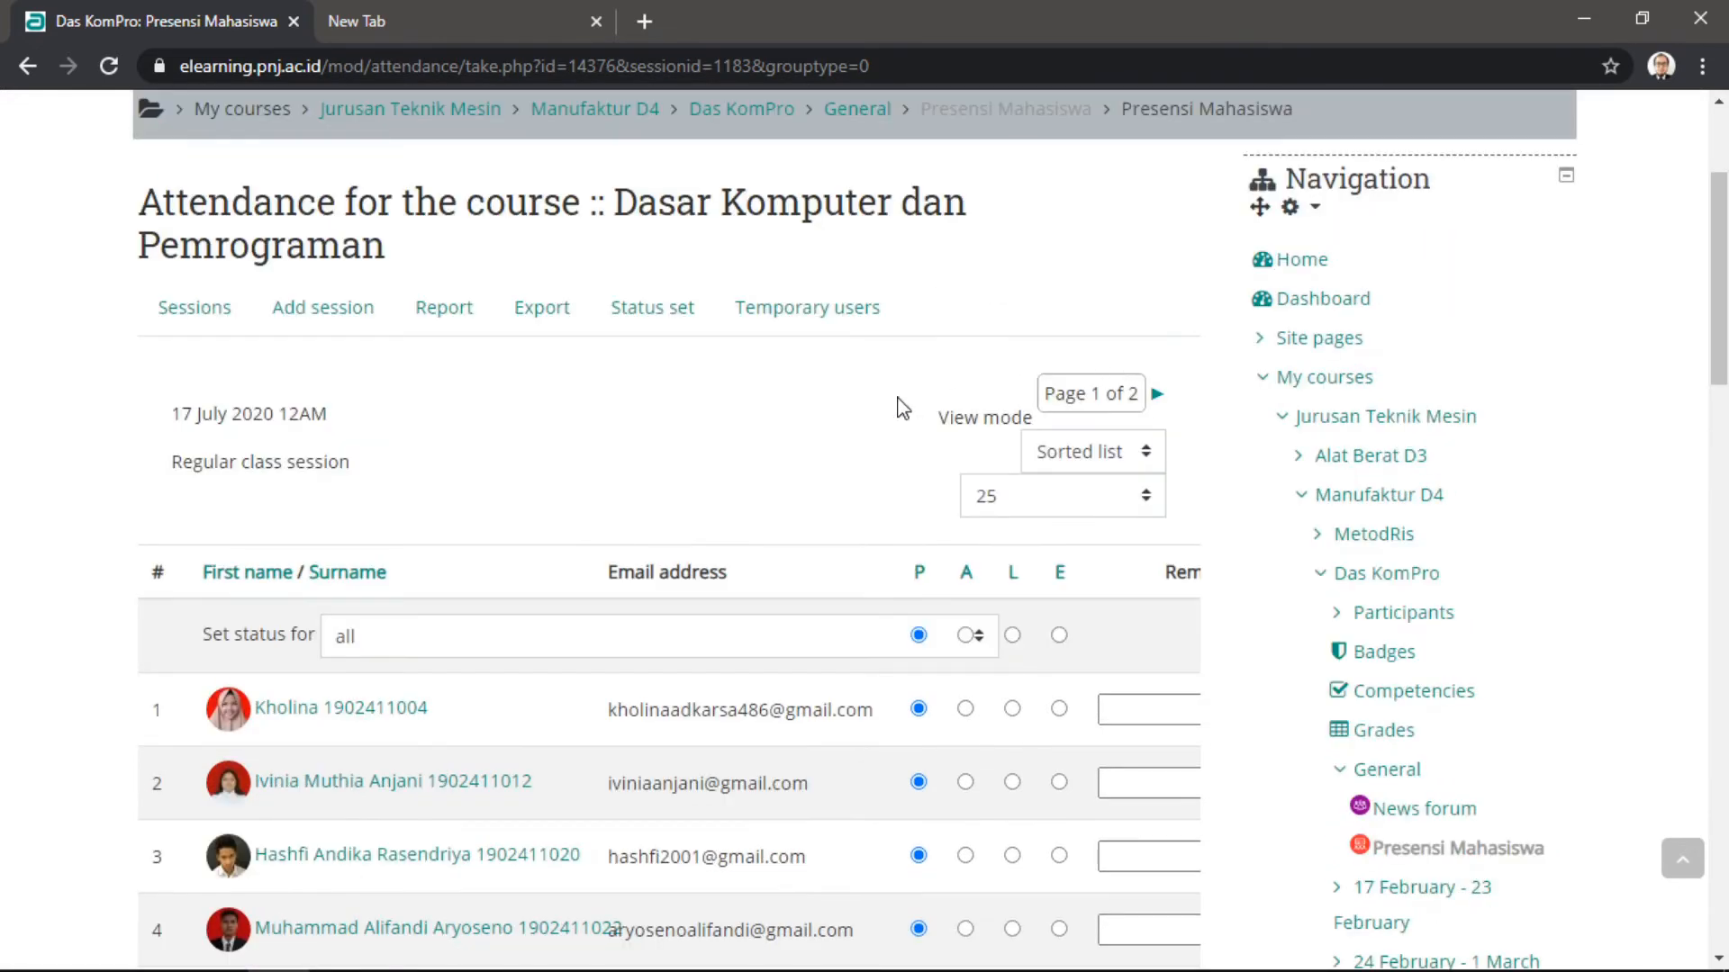
{"action": "left_click", "coordinate": [662, 316]}
{"action": "scroll", "coordinate": [740, 464], "scroll_direction": "down", "scroll_amount": 4}
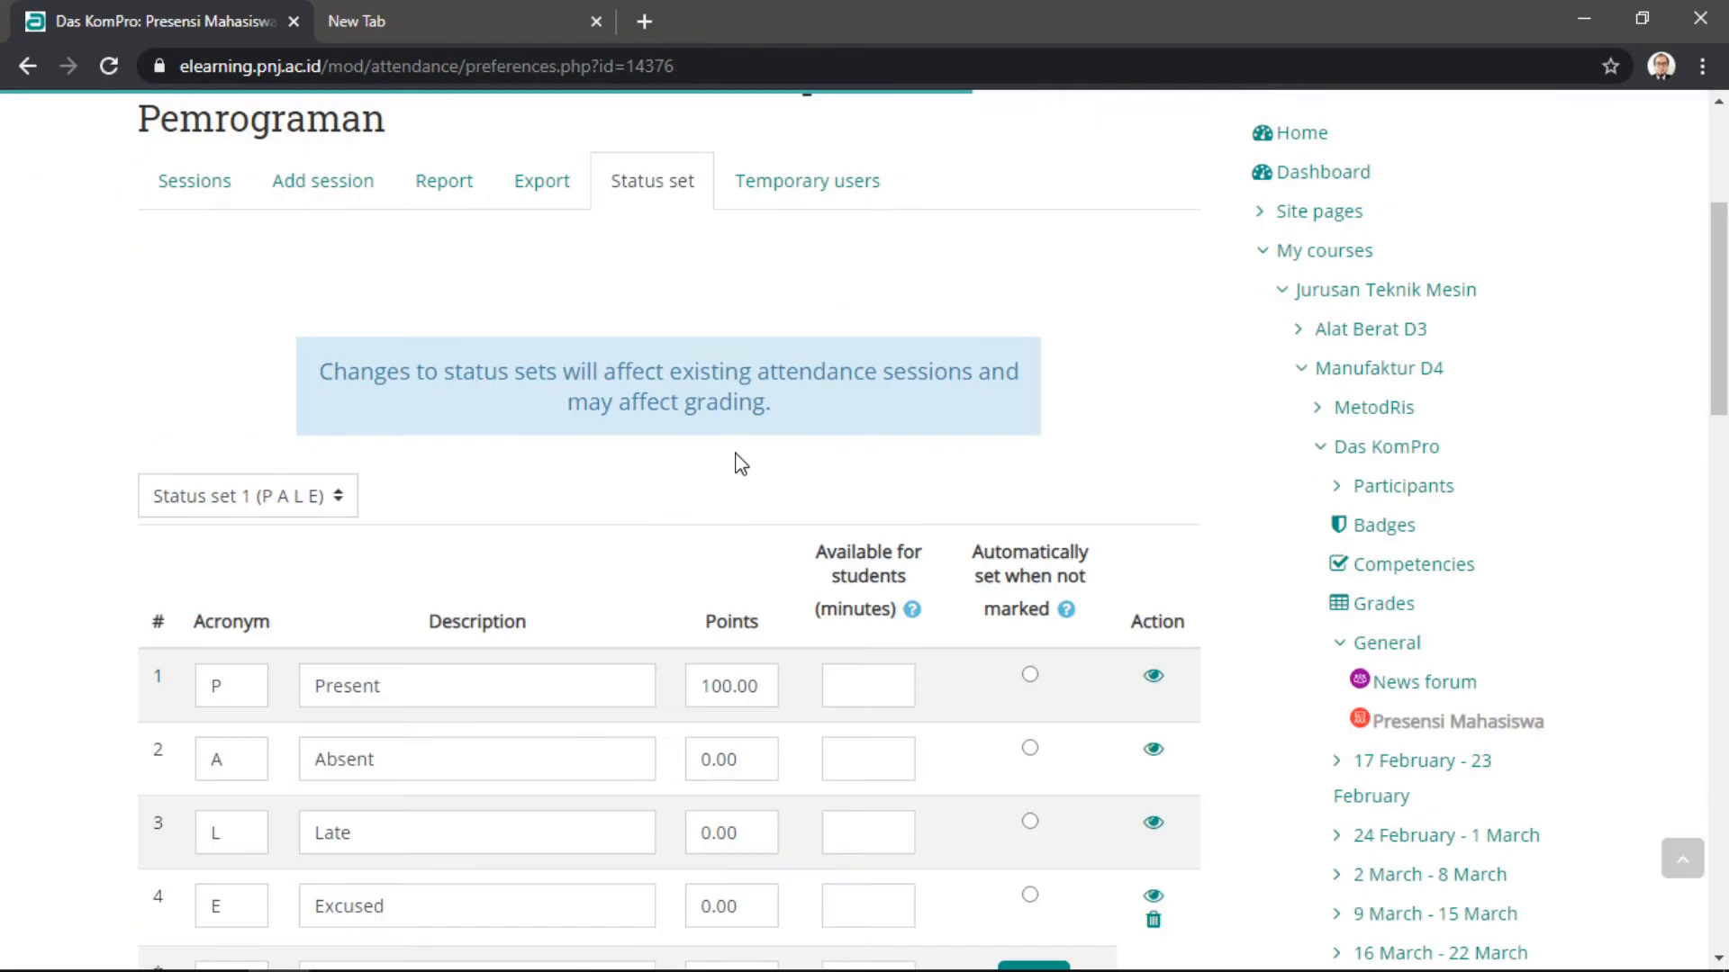
- Look through the descriptions and points of the activity's P, A, L and E statuses
{"action": "scroll", "coordinate": [740, 464], "scroll_direction": "down", "scroll_amount": 3}
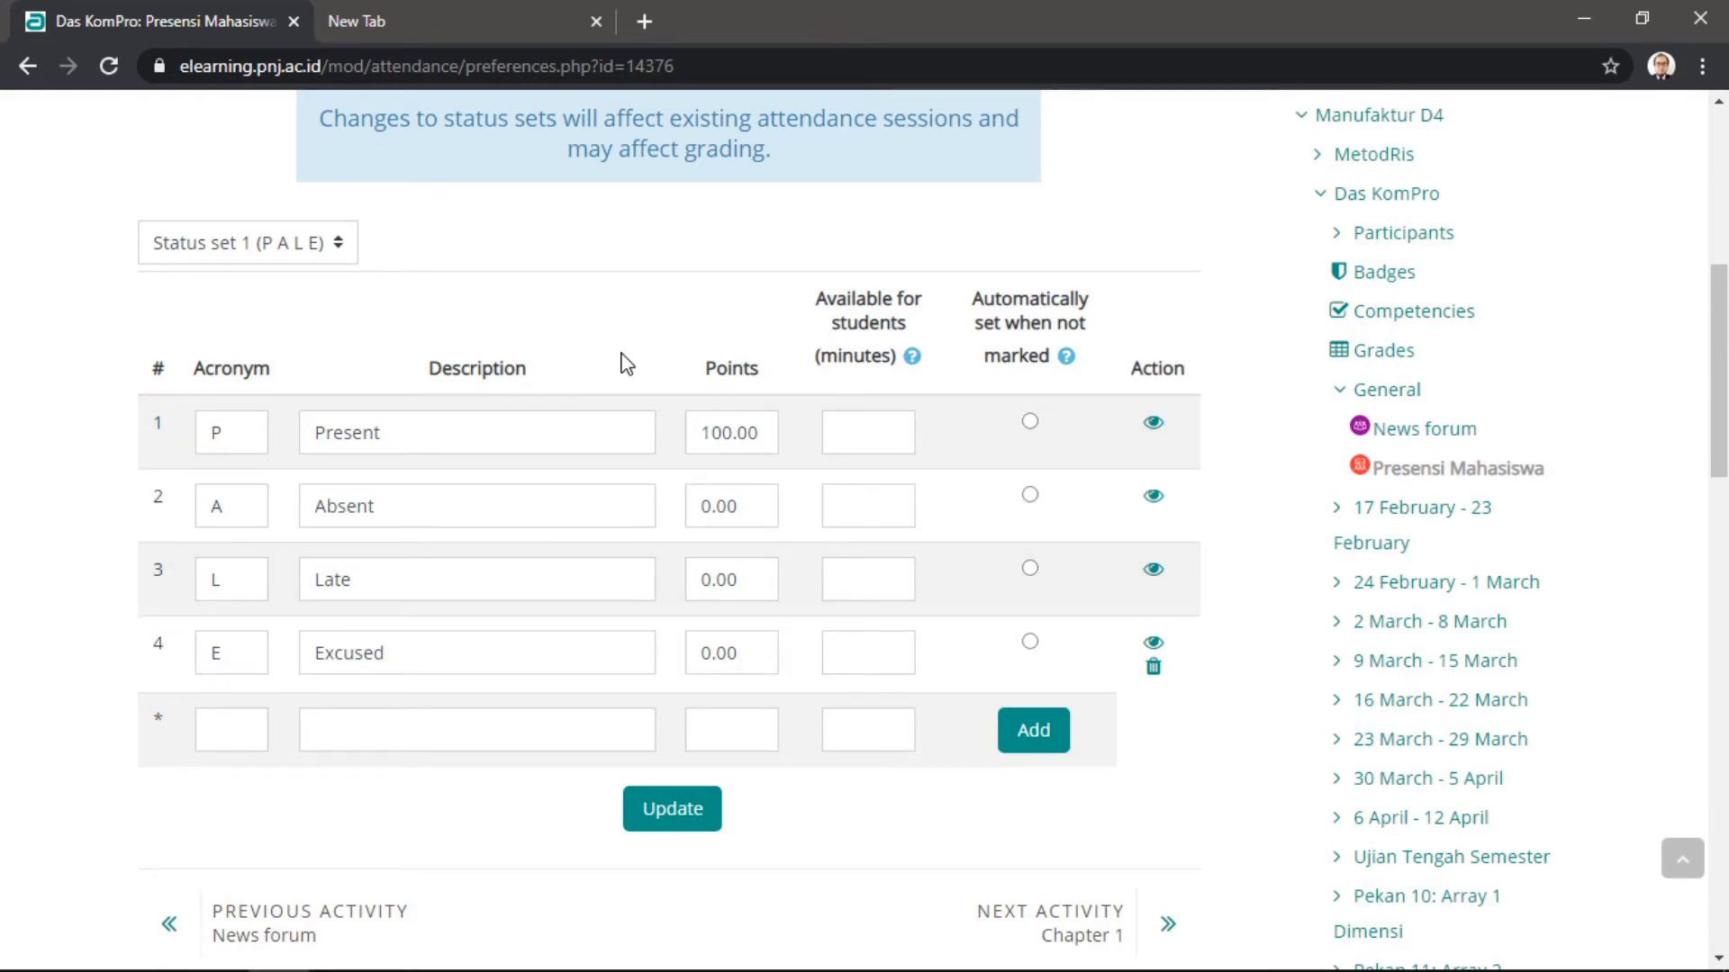
{"action": "scroll", "coordinate": [627, 364], "scroll_direction": "up", "scroll_amount": 2}
{"action": "scroll", "coordinate": [619, 353], "scroll_direction": "up", "scroll_amount": 2}
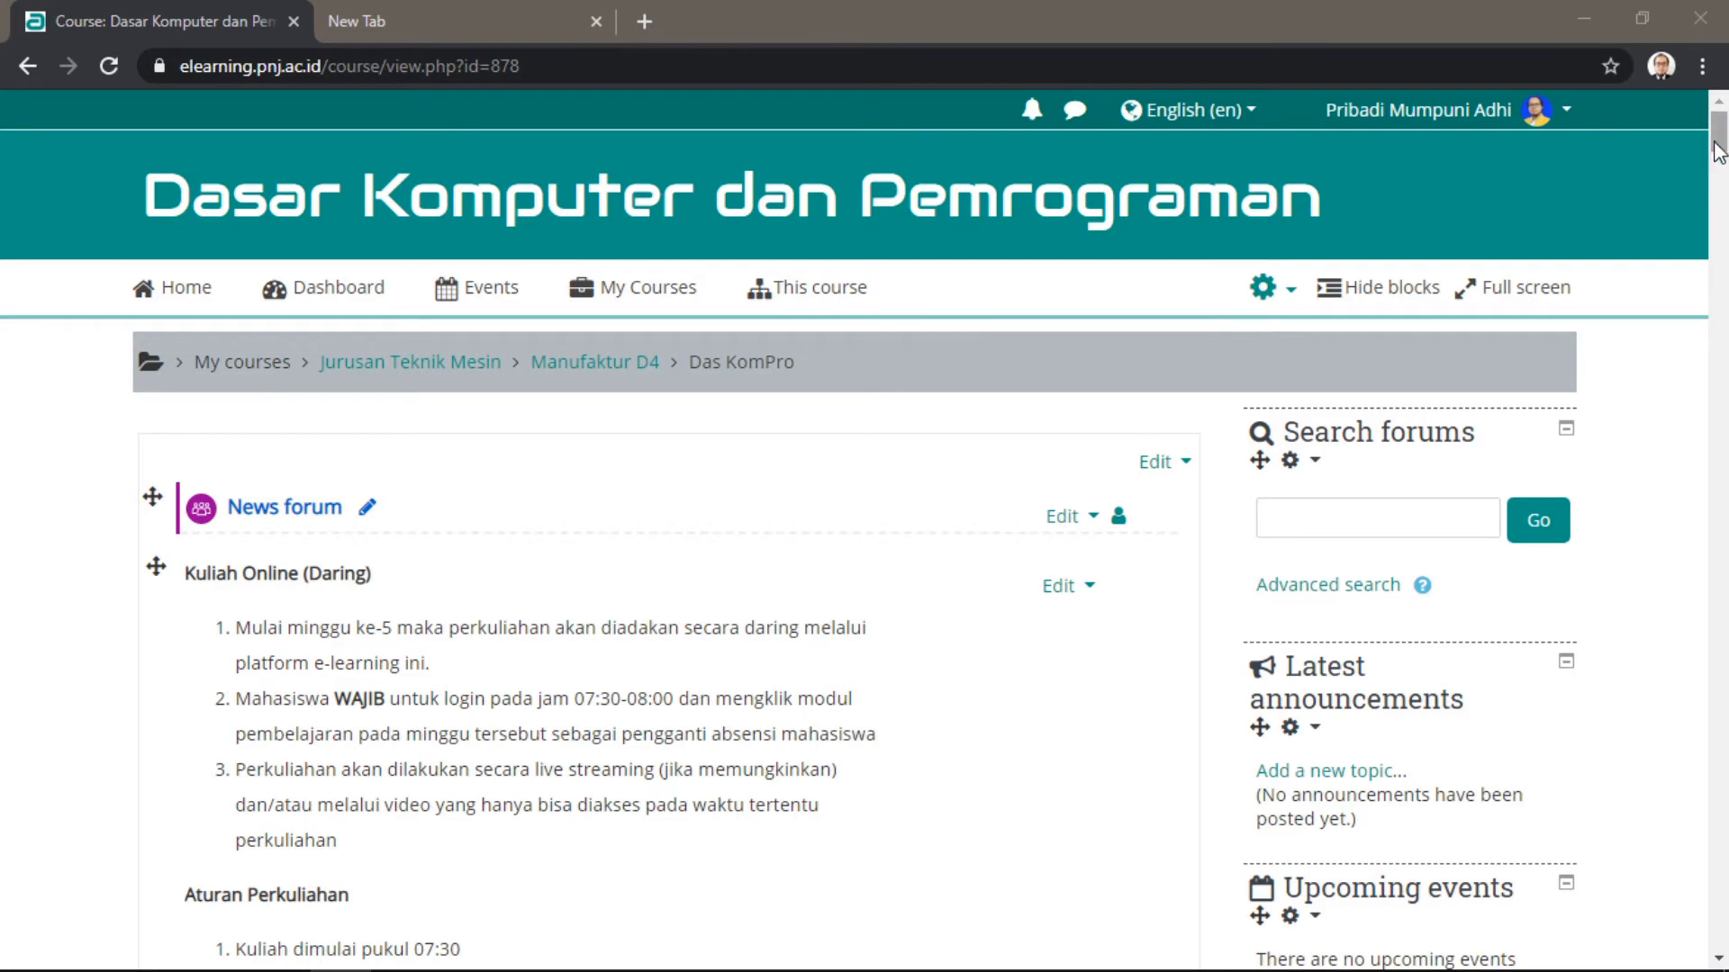
- Open the course participation report of the Dasar Komputer dan Pemrograman course
{"action": "left_click_drag", "start_coordinate": [1721, 139], "coordinate": [1705, 290]}
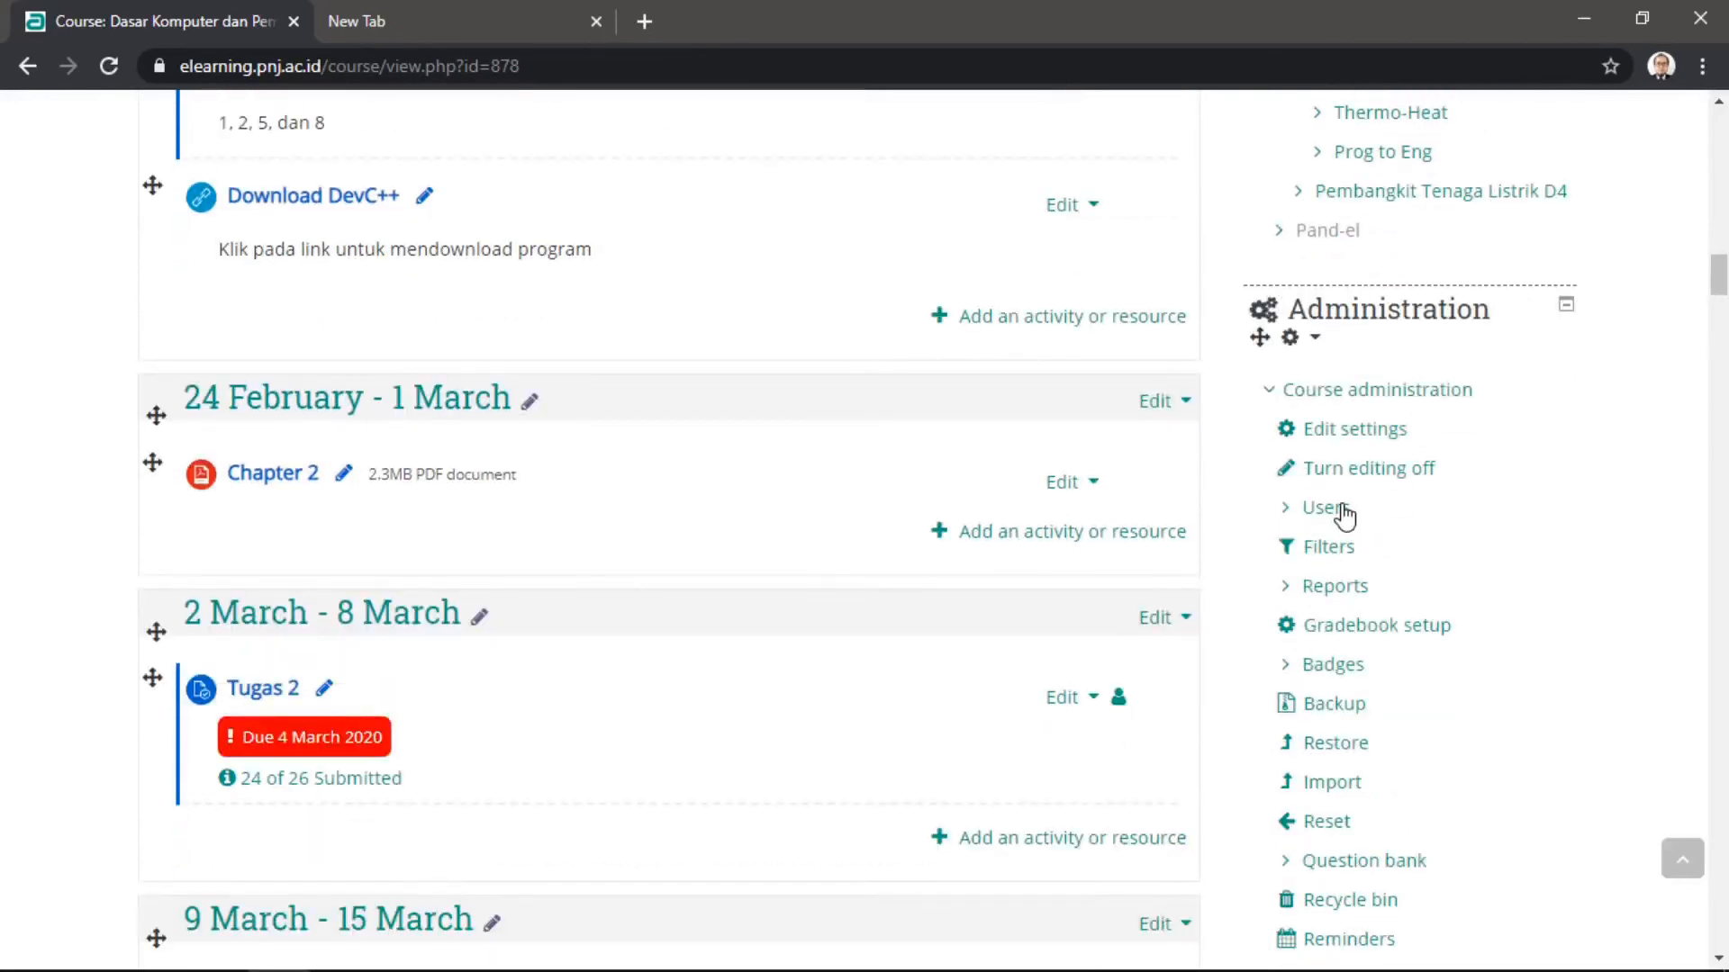
{"action": "left_click", "coordinate": [1290, 590]}
{"action": "scroll", "coordinate": [1639, 544], "scroll_direction": "down", "scroll_amount": 3}
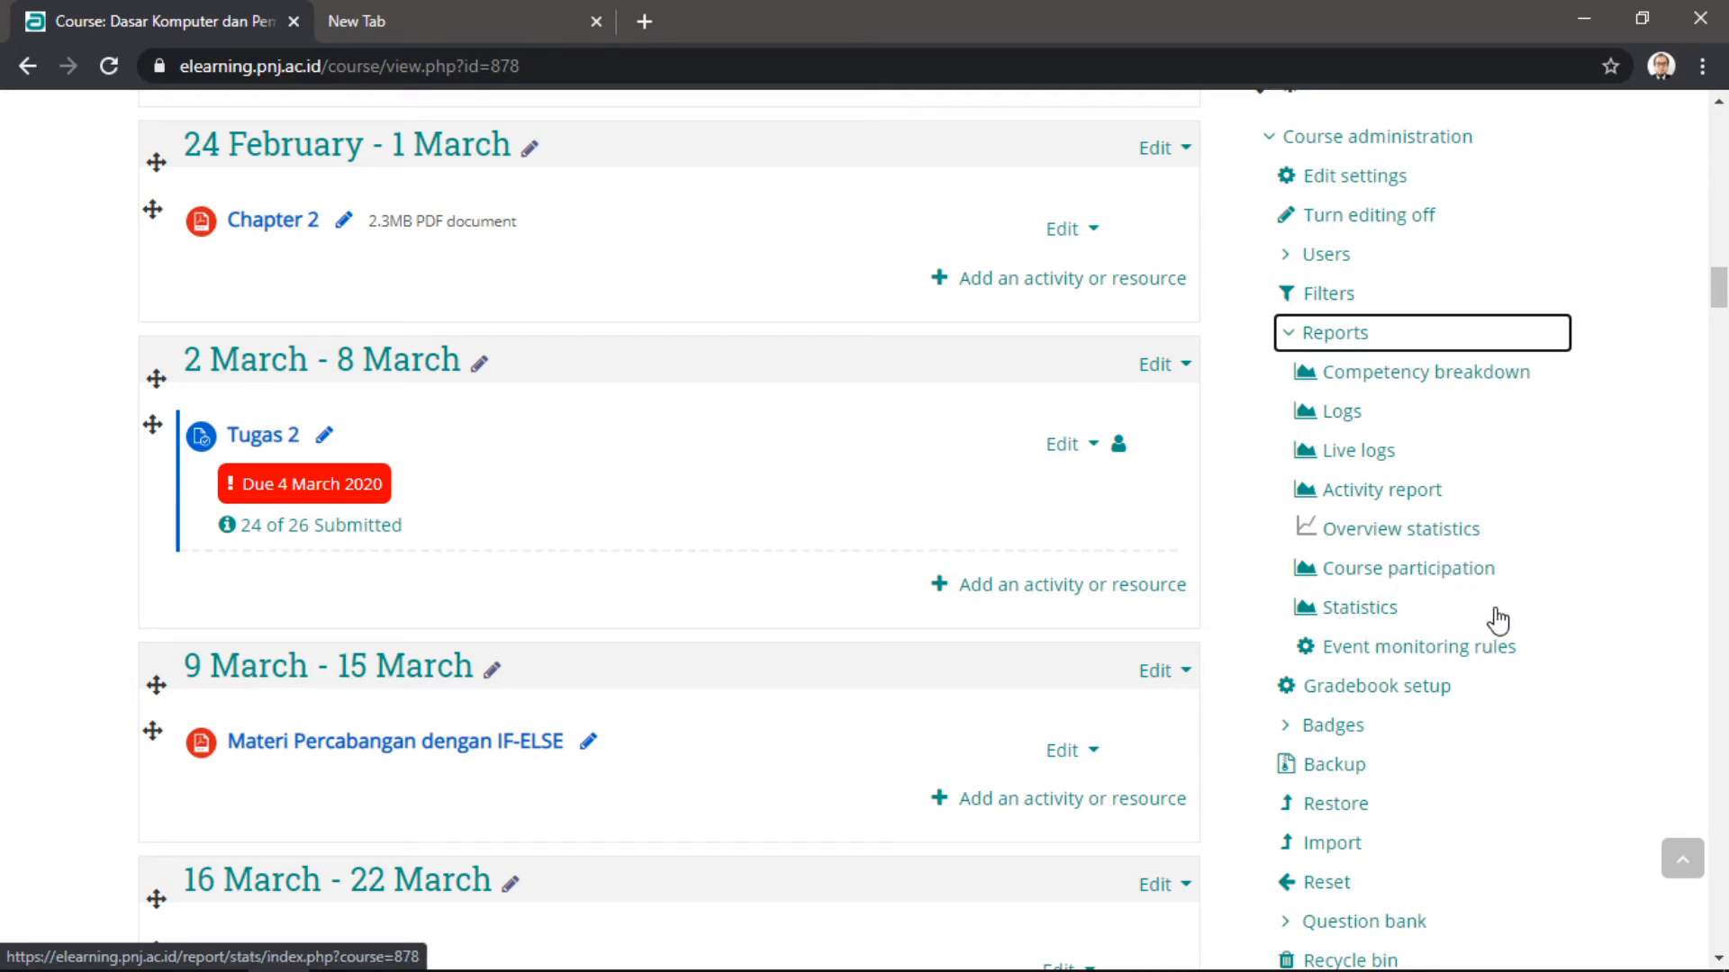
{"action": "left_click", "coordinate": [1446, 576]}
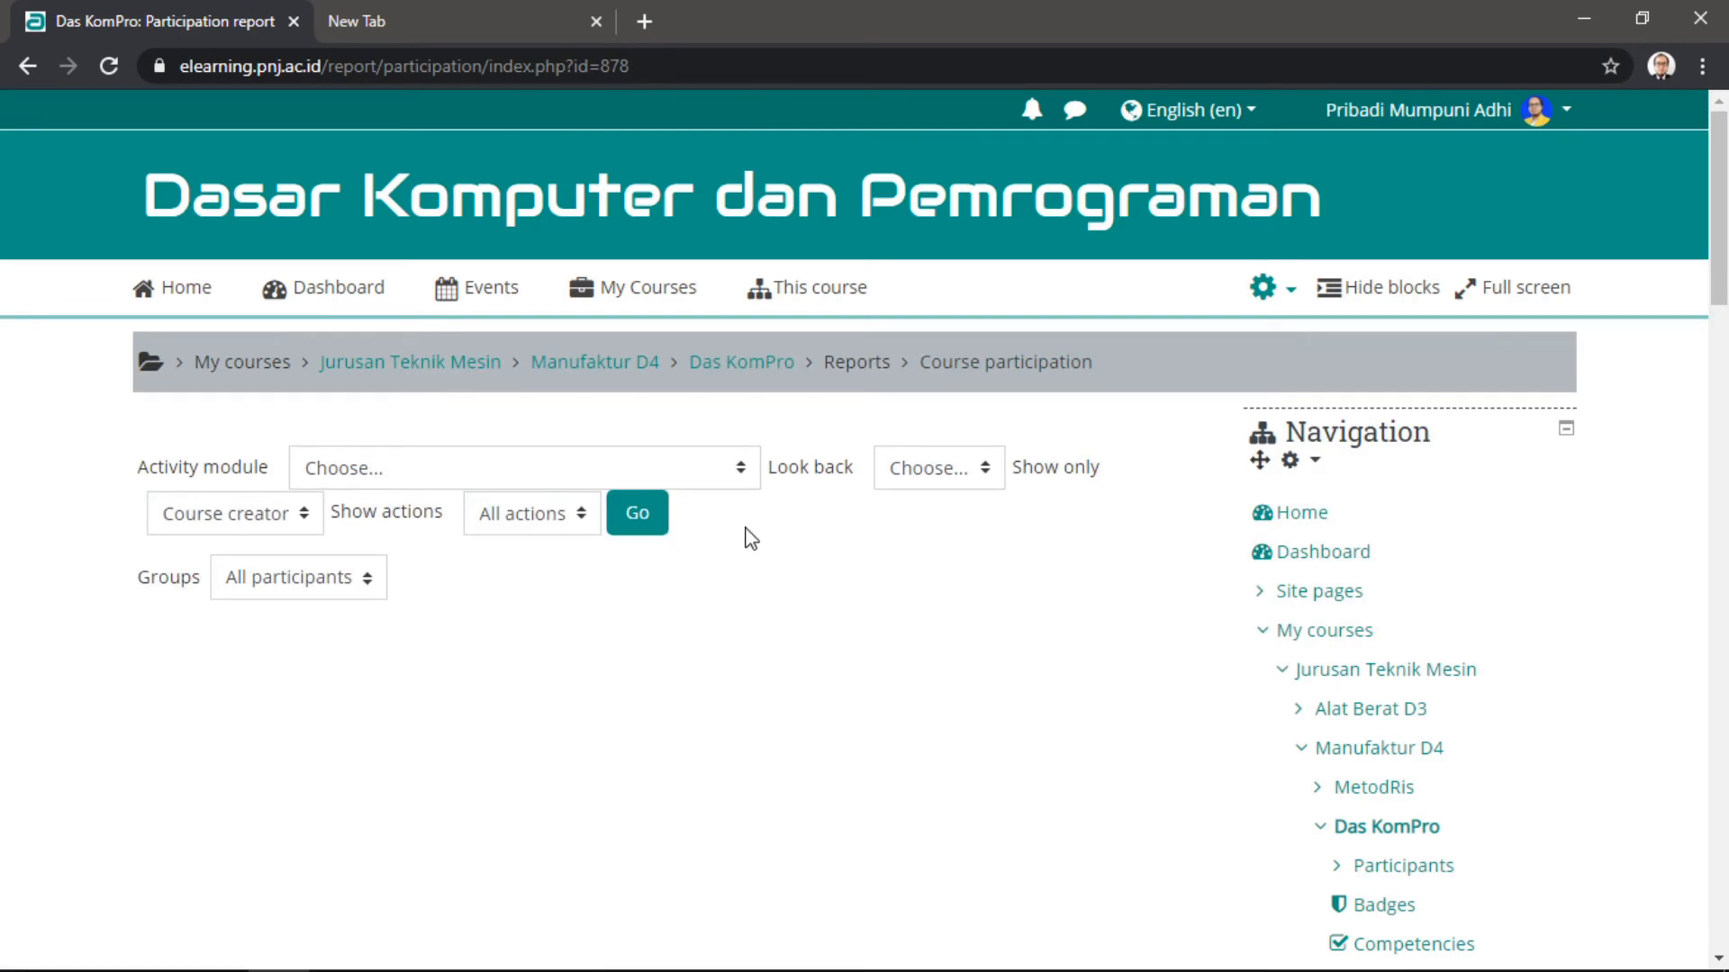
- Choose Kuliah pekan 15 as the report's activity module and check the look-back periods, leaving that filter unset
{"action": "left_click", "coordinate": [689, 470]}
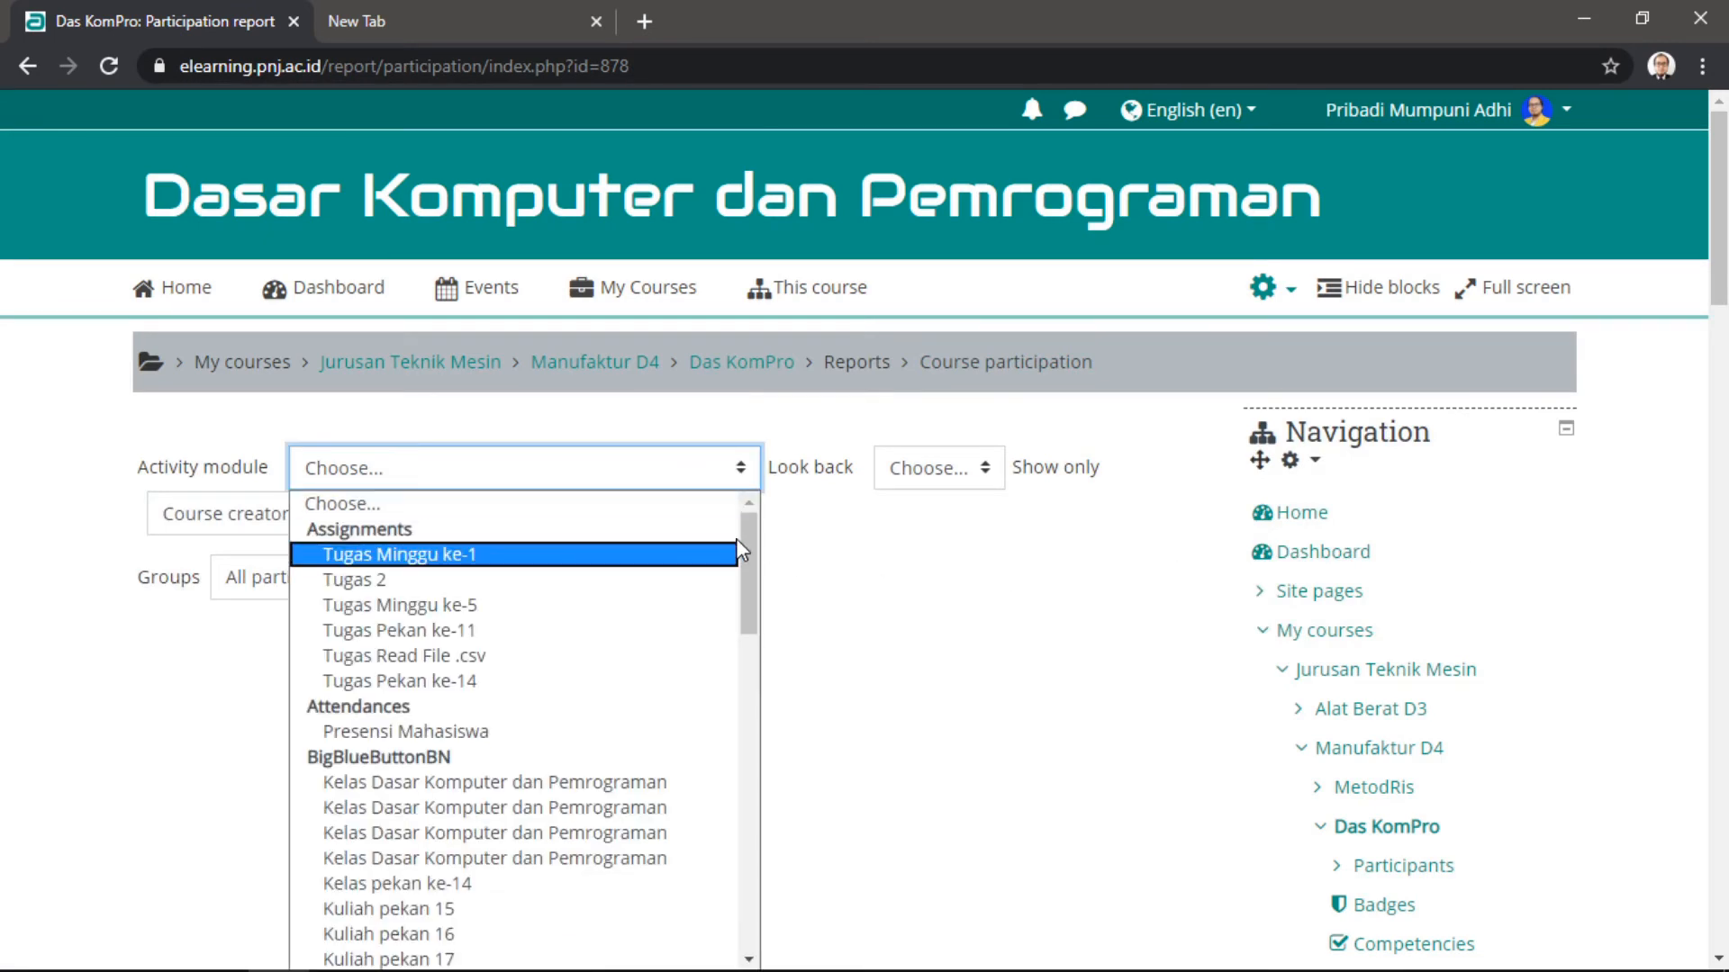
{"action": "scroll", "coordinate": [752, 554], "scroll_direction": "down", "scroll_amount": 1}
{"action": "scroll", "coordinate": [749, 554], "scroll_direction": "down", "scroll_amount": 1}
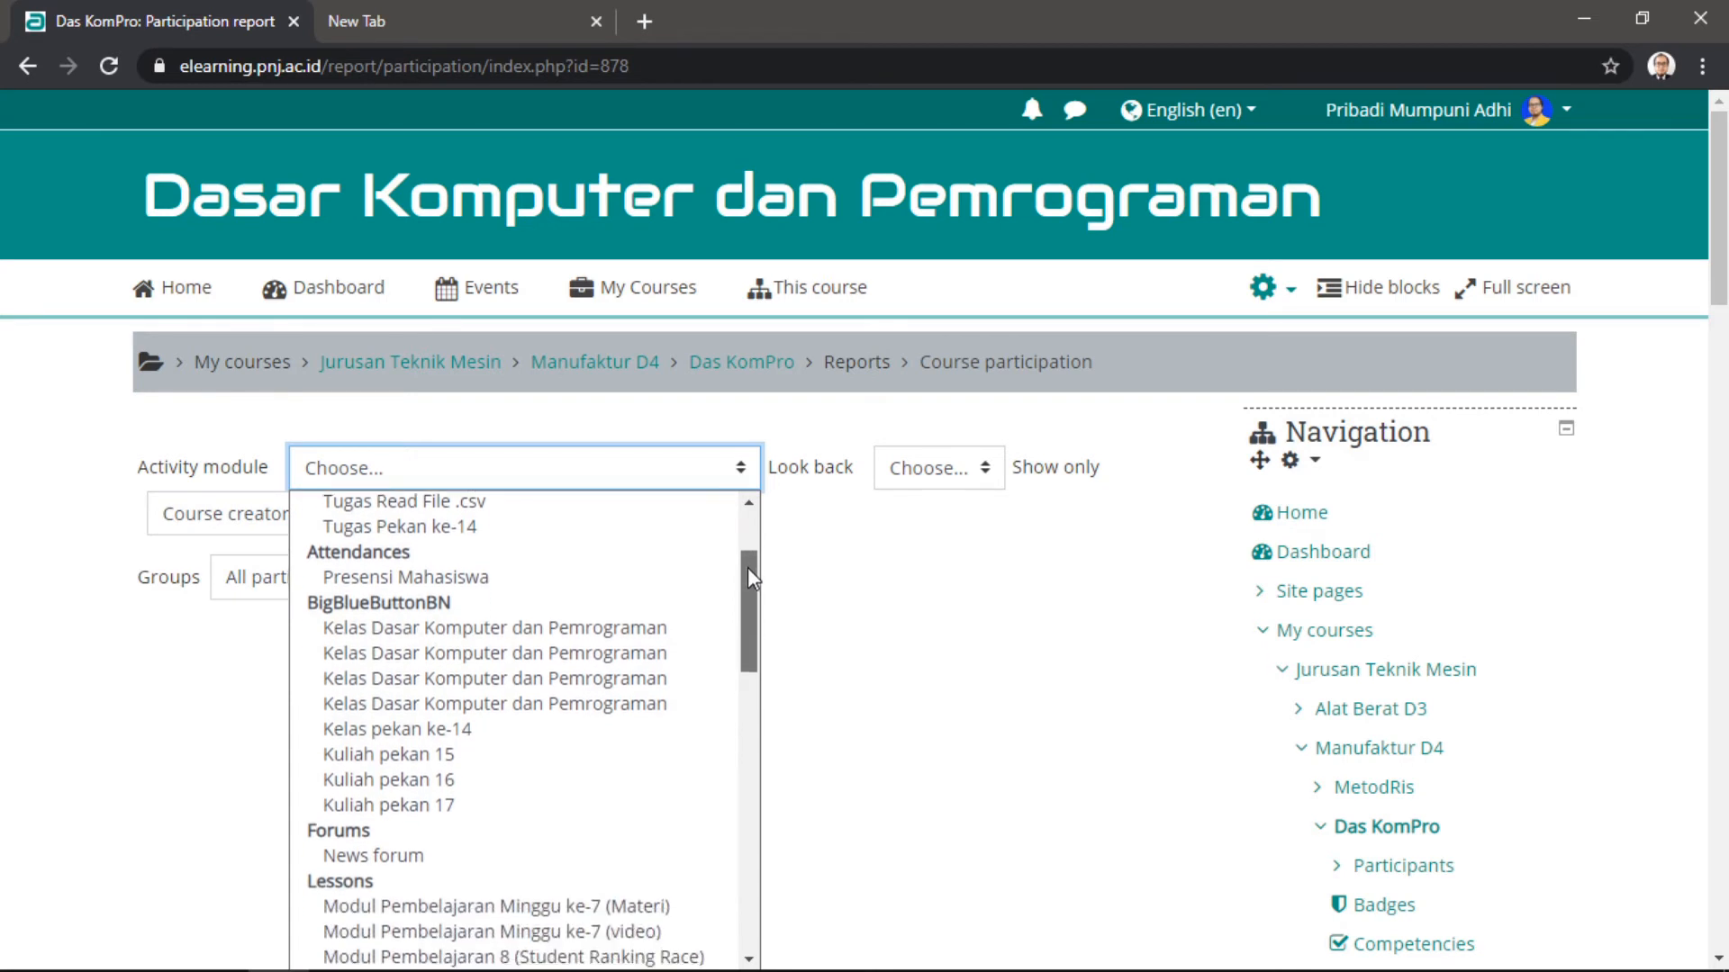
{"action": "left_click", "coordinate": [436, 750]}
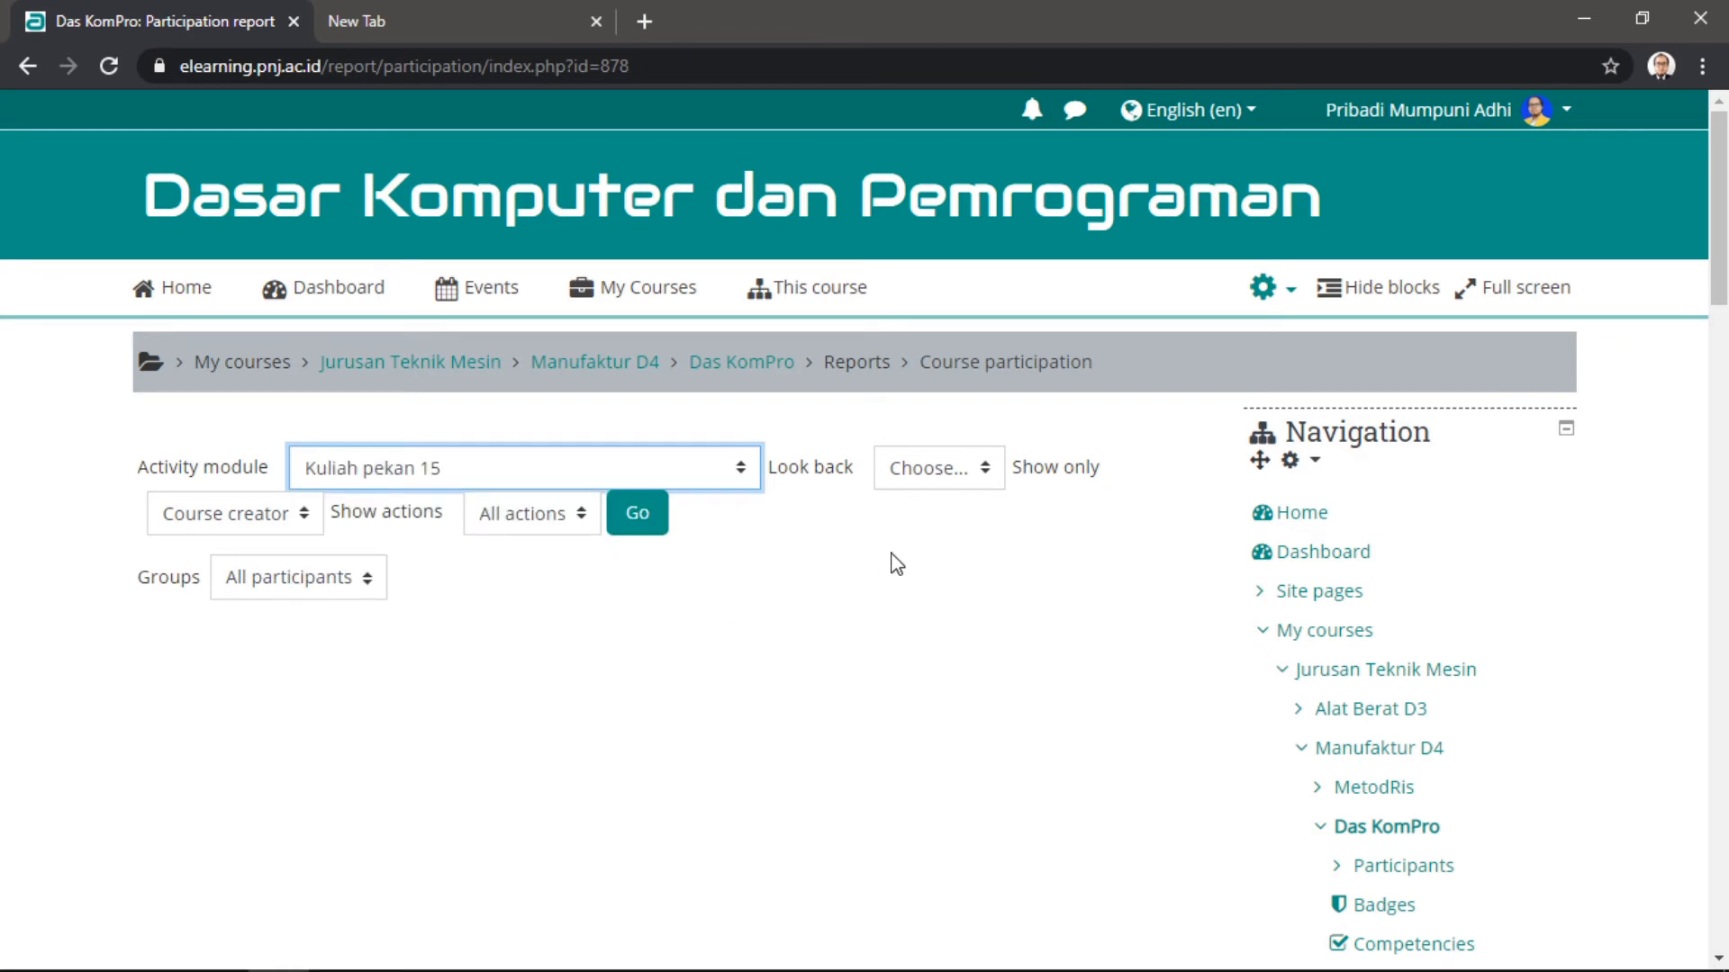
{"action": "left_click", "coordinate": [954, 471]}
{"action": "left_click", "coordinate": [954, 472]}
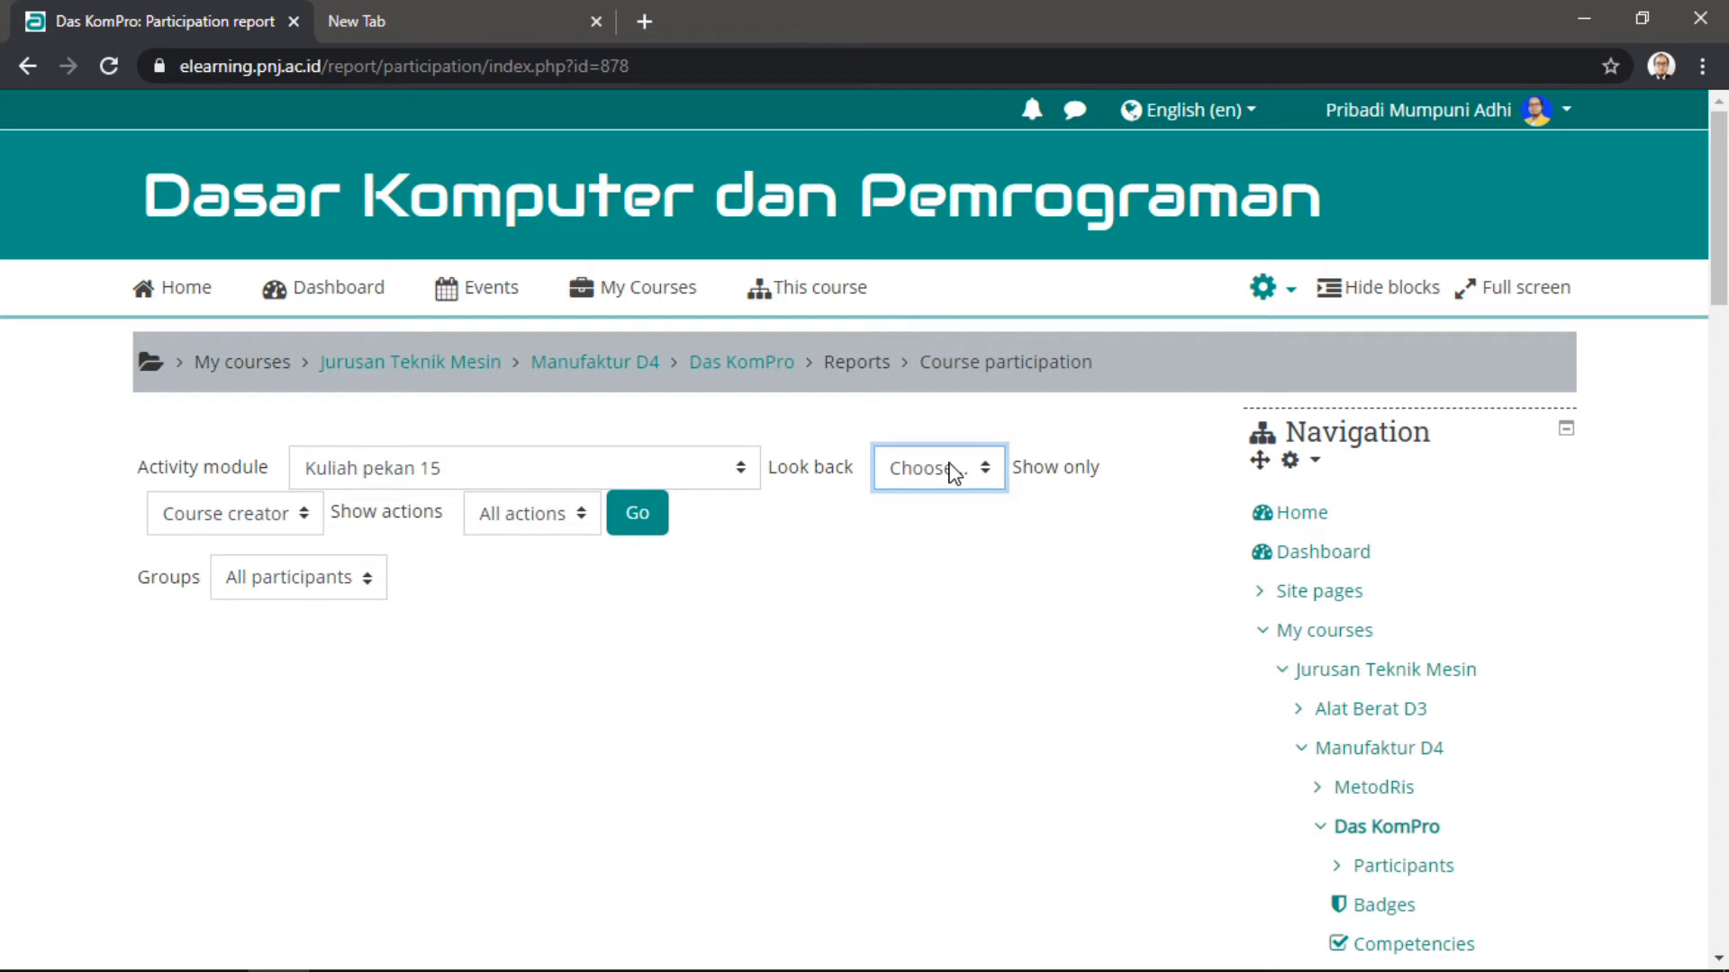
{"action": "left_click", "coordinate": [956, 473]}
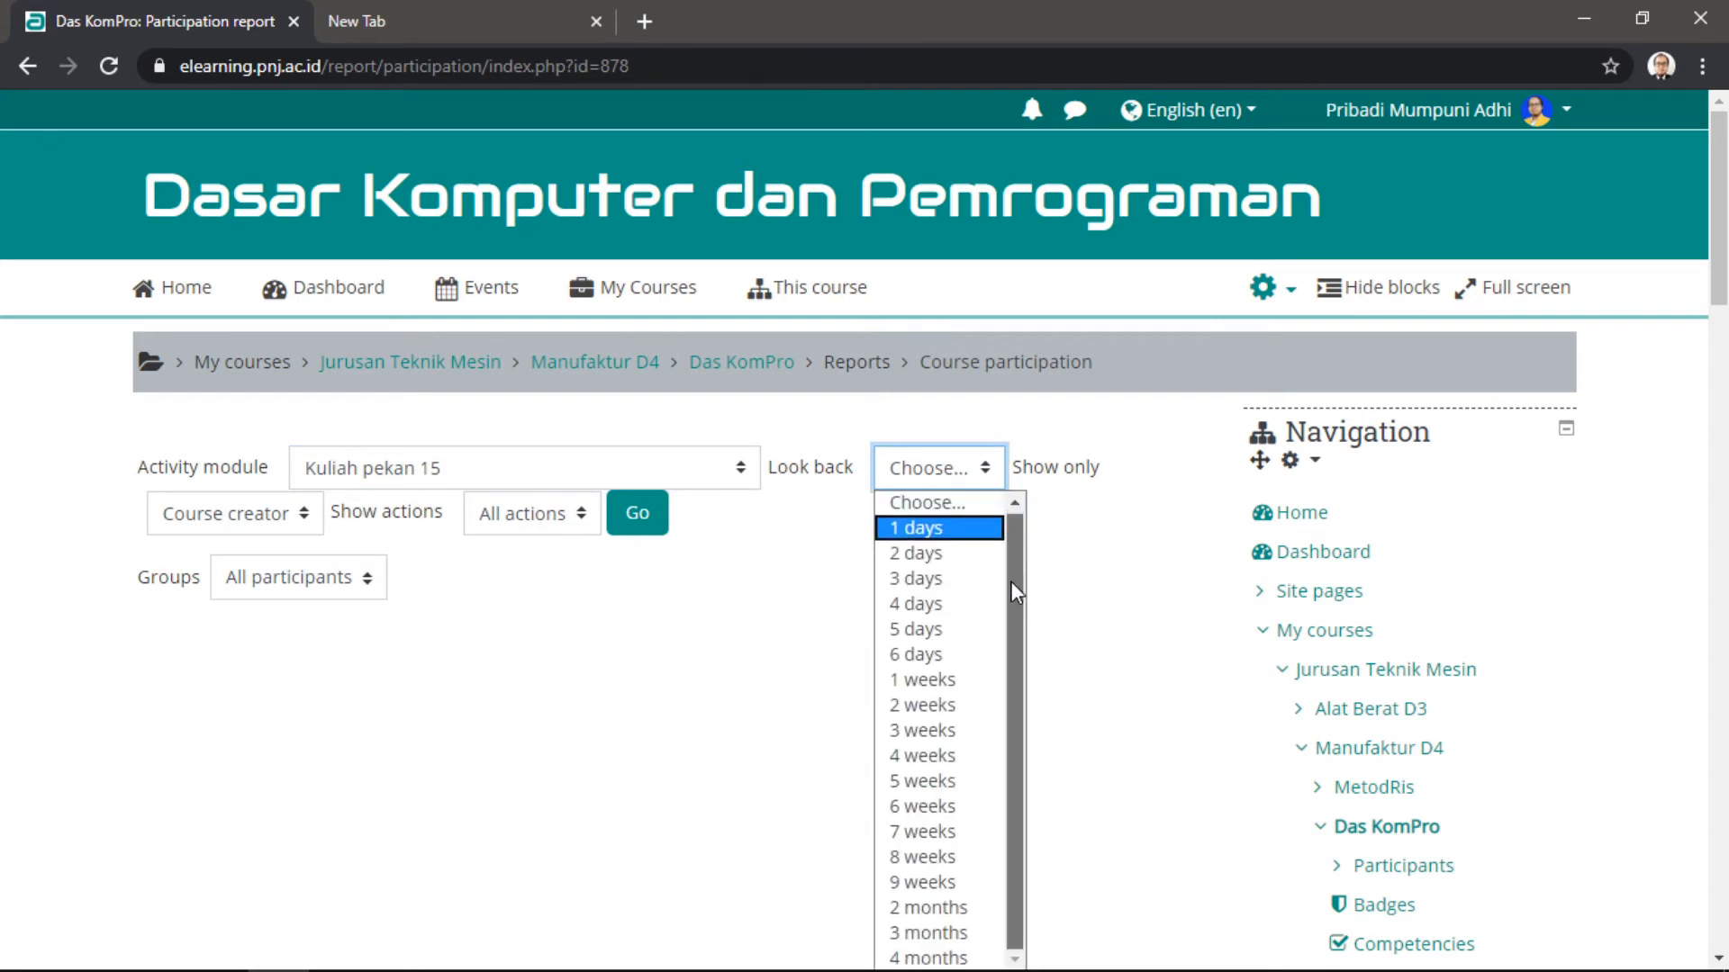
{"action": "left_click", "coordinate": [1013, 430]}
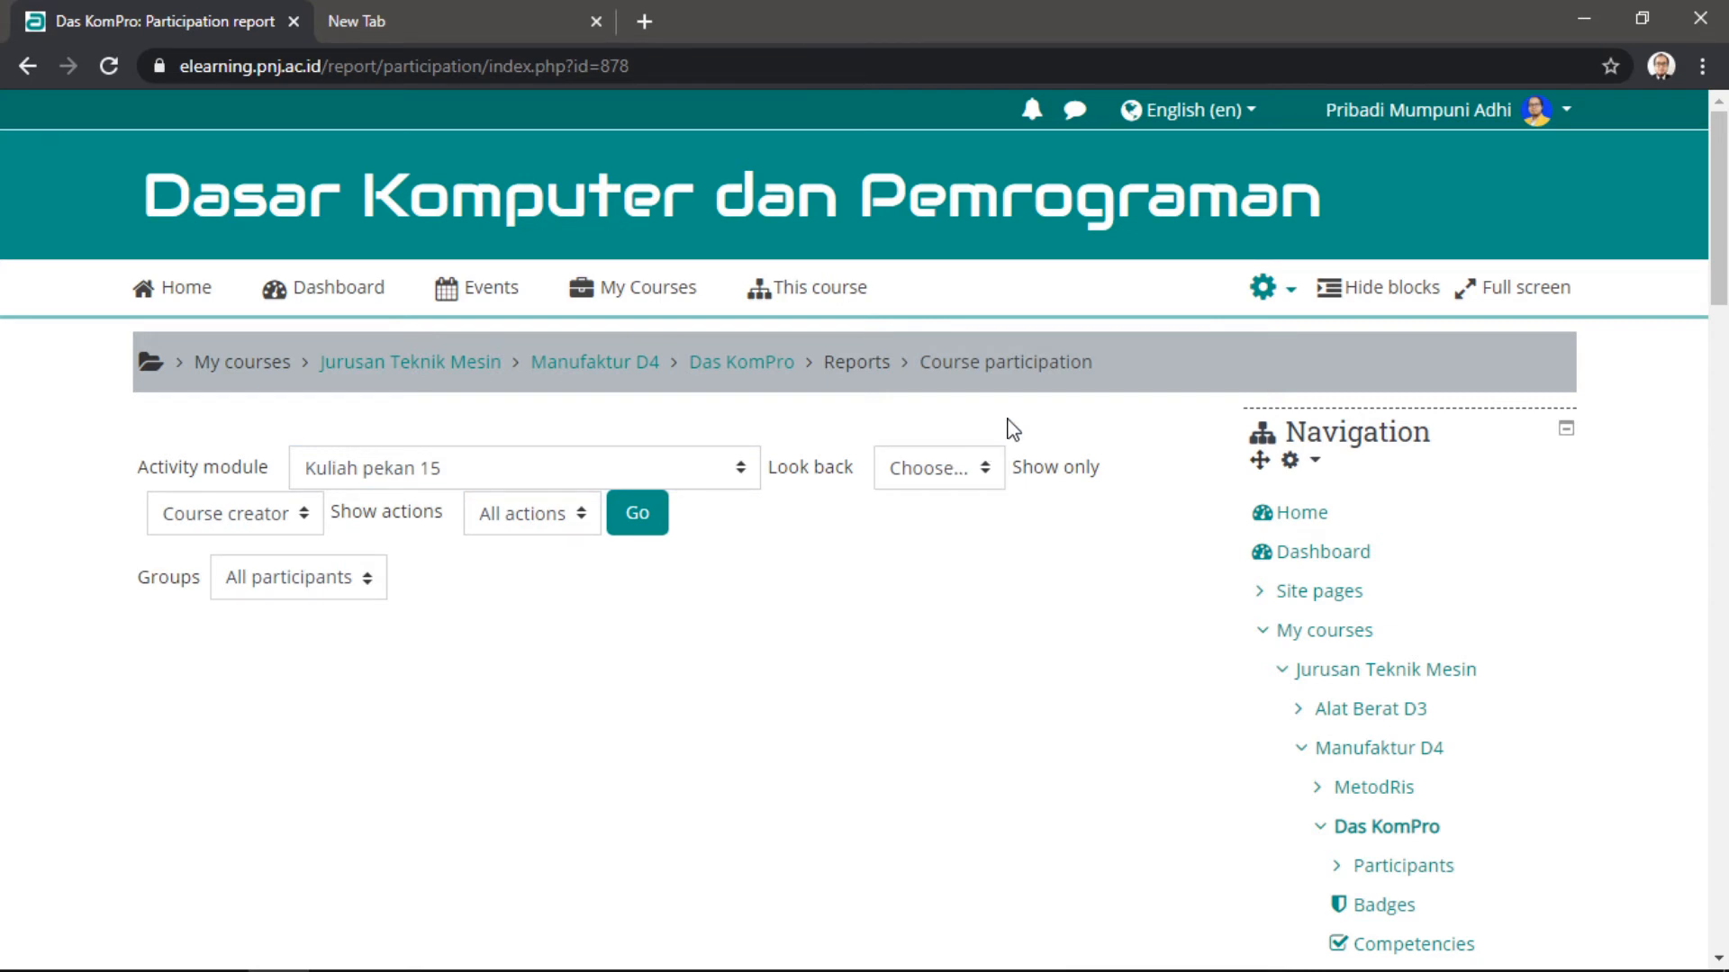
- Limit the participation report to the Gakusei role with all actions and generate it
{"action": "left_click", "coordinate": [267, 518]}
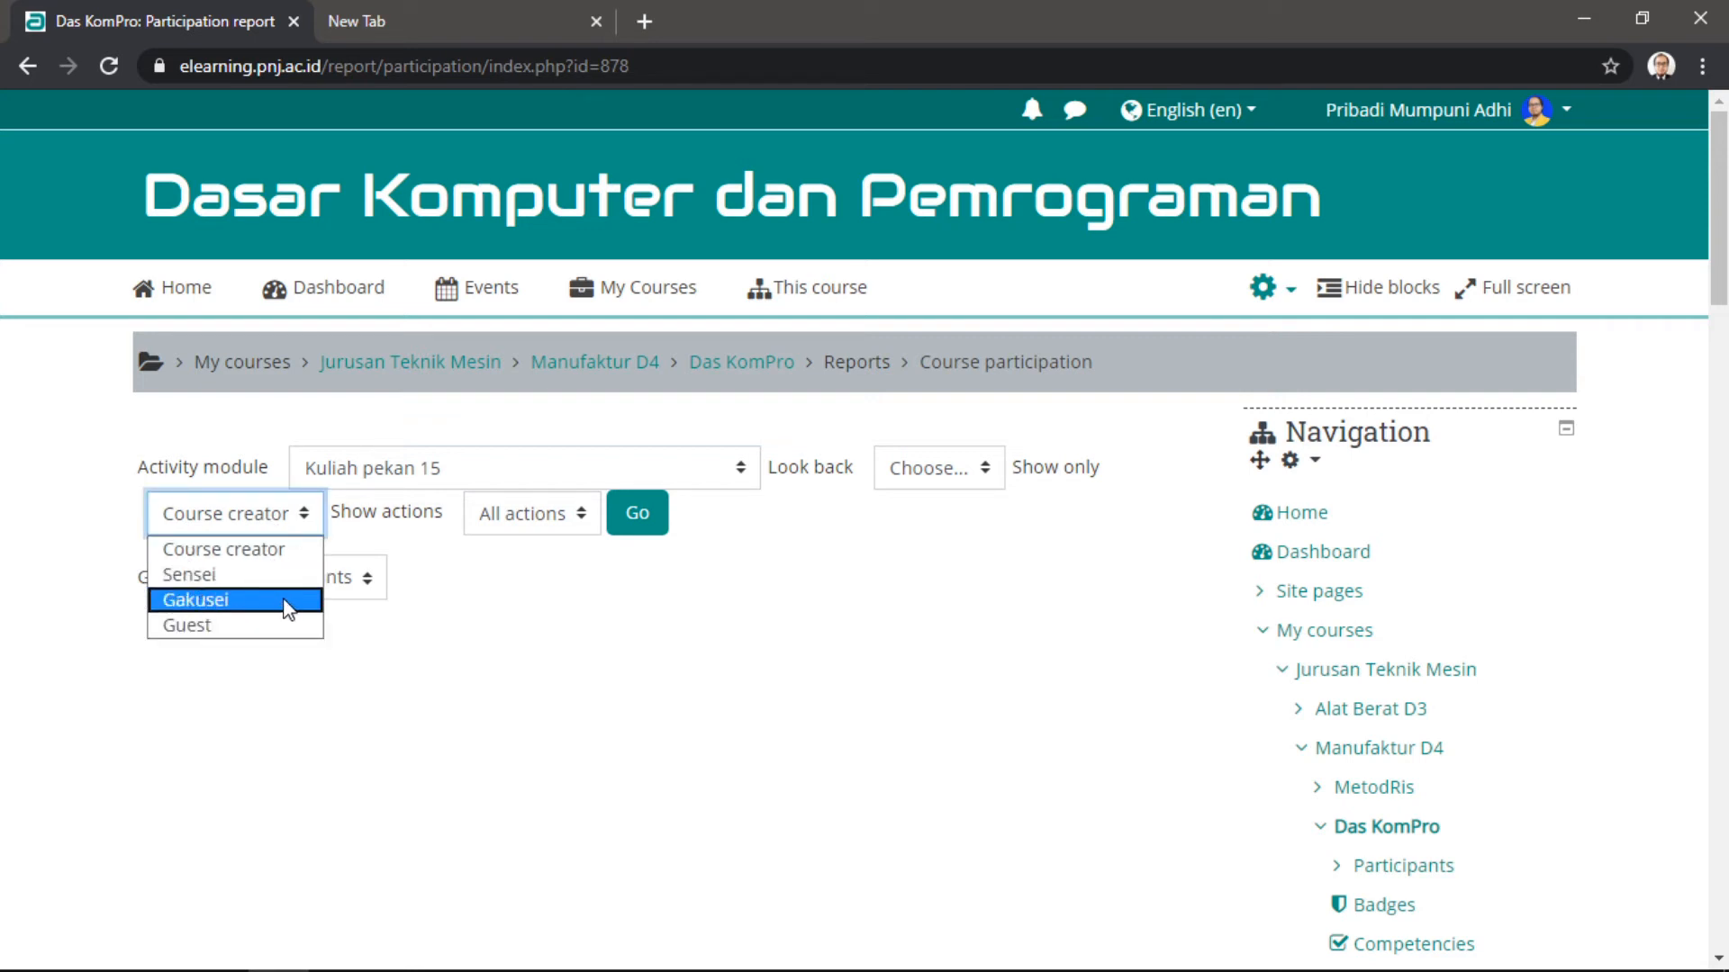
{"action": "left_click", "coordinate": [219, 601]}
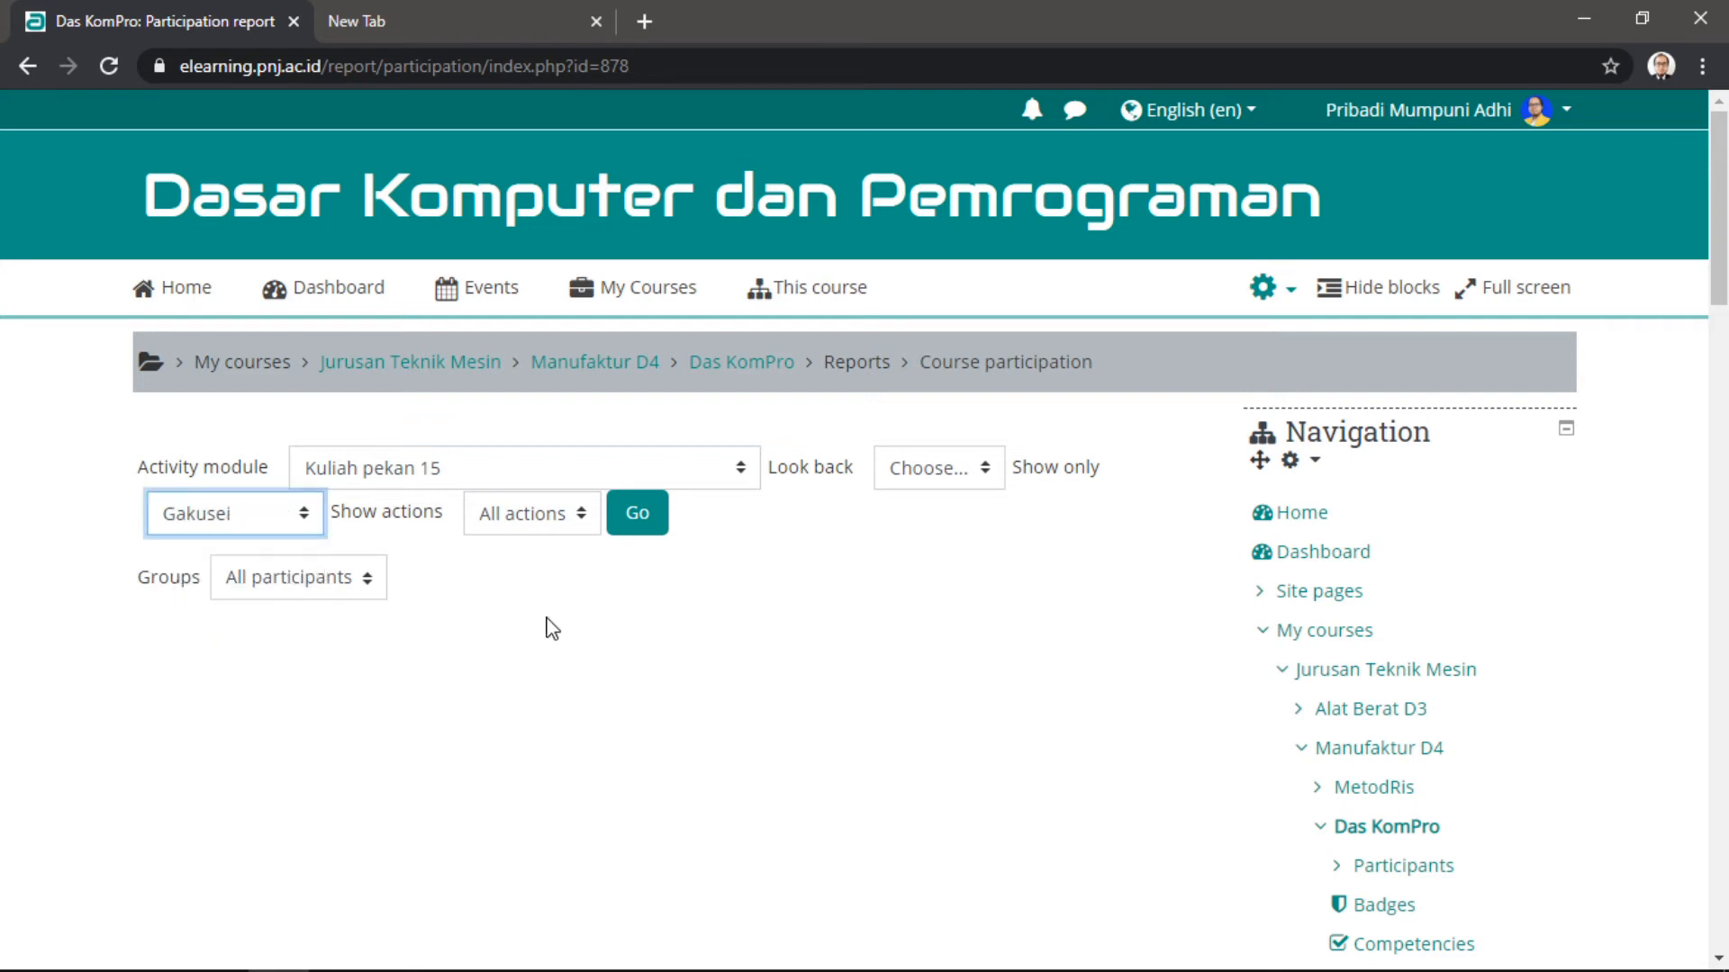
{"action": "left_click", "coordinate": [570, 525]}
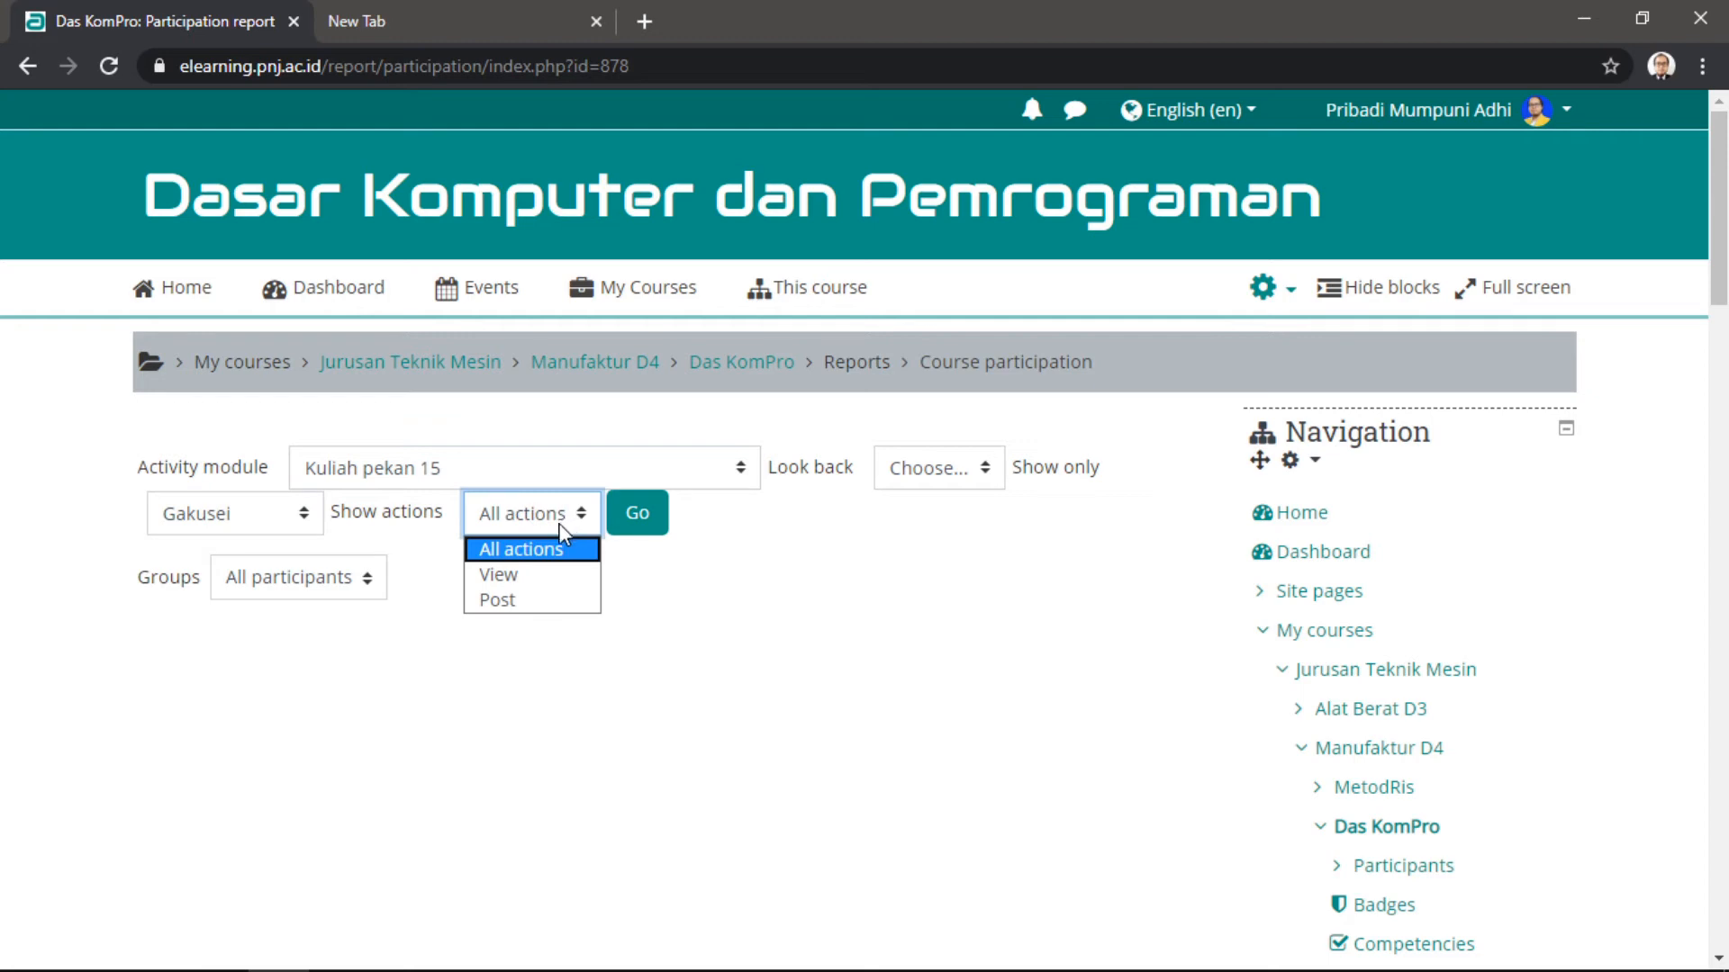
{"action": "left_click", "coordinate": [638, 528]}
{"action": "left_click", "coordinate": [641, 529]}
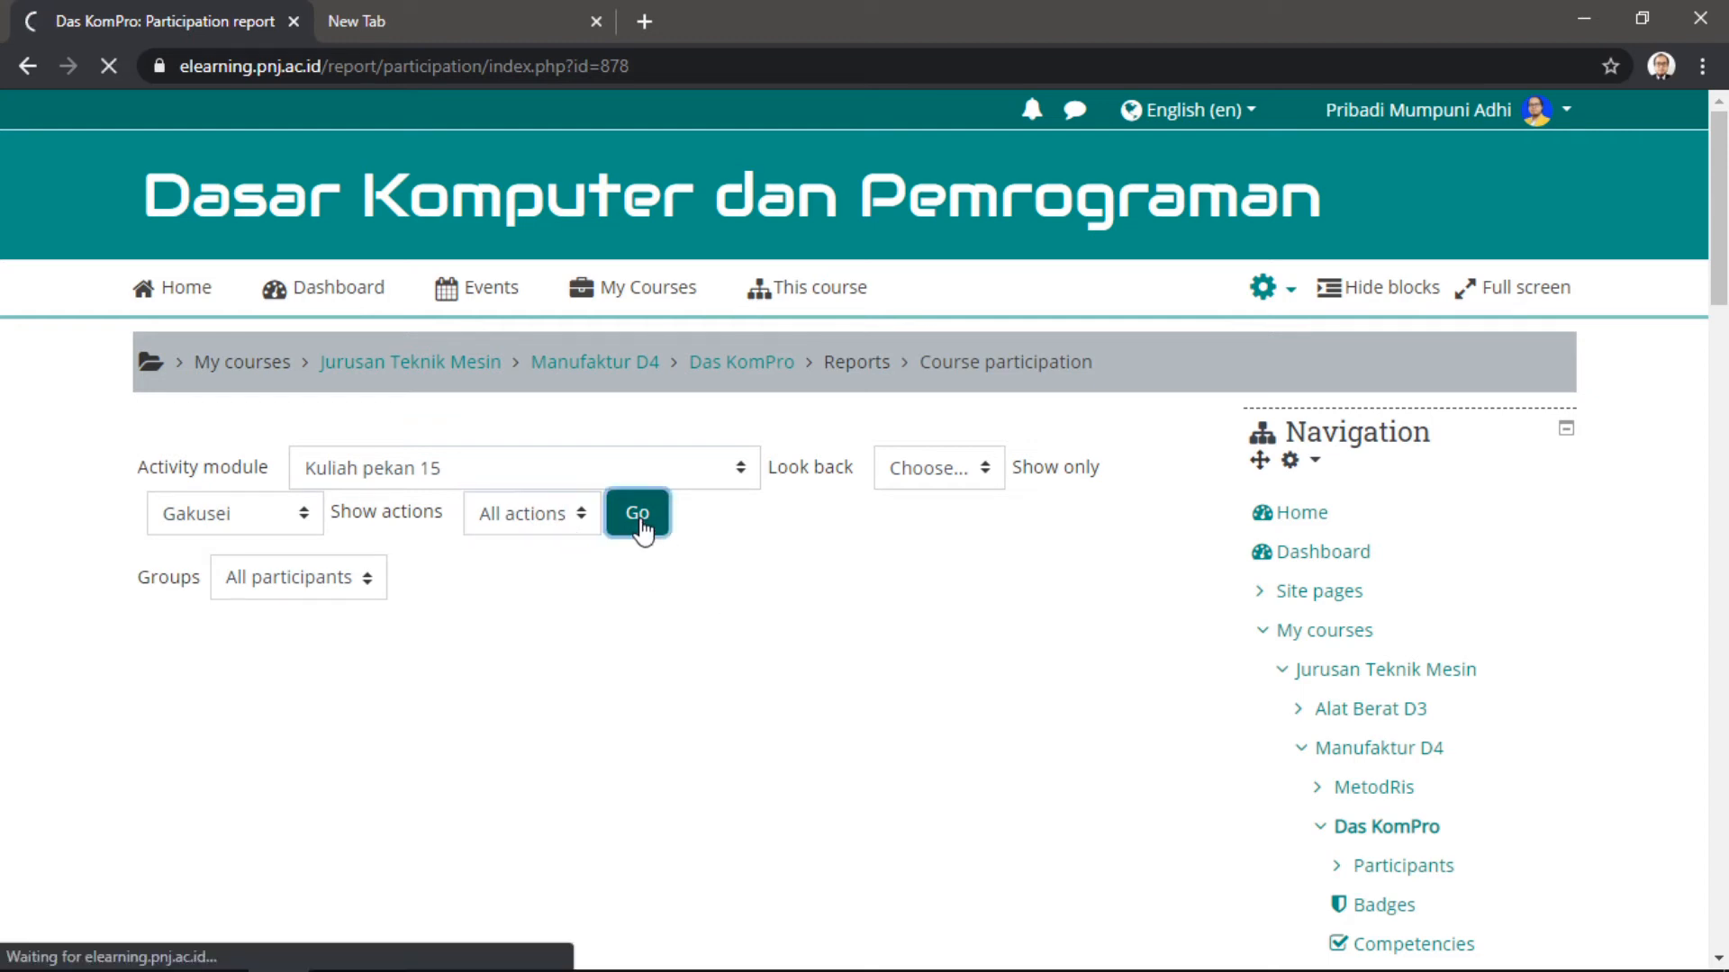
- Look through both pages of the participation list to examine each student's actions in Kuliah pekan 15
{"action": "scroll", "coordinate": [628, 595], "scroll_direction": "down", "scroll_amount": 3}
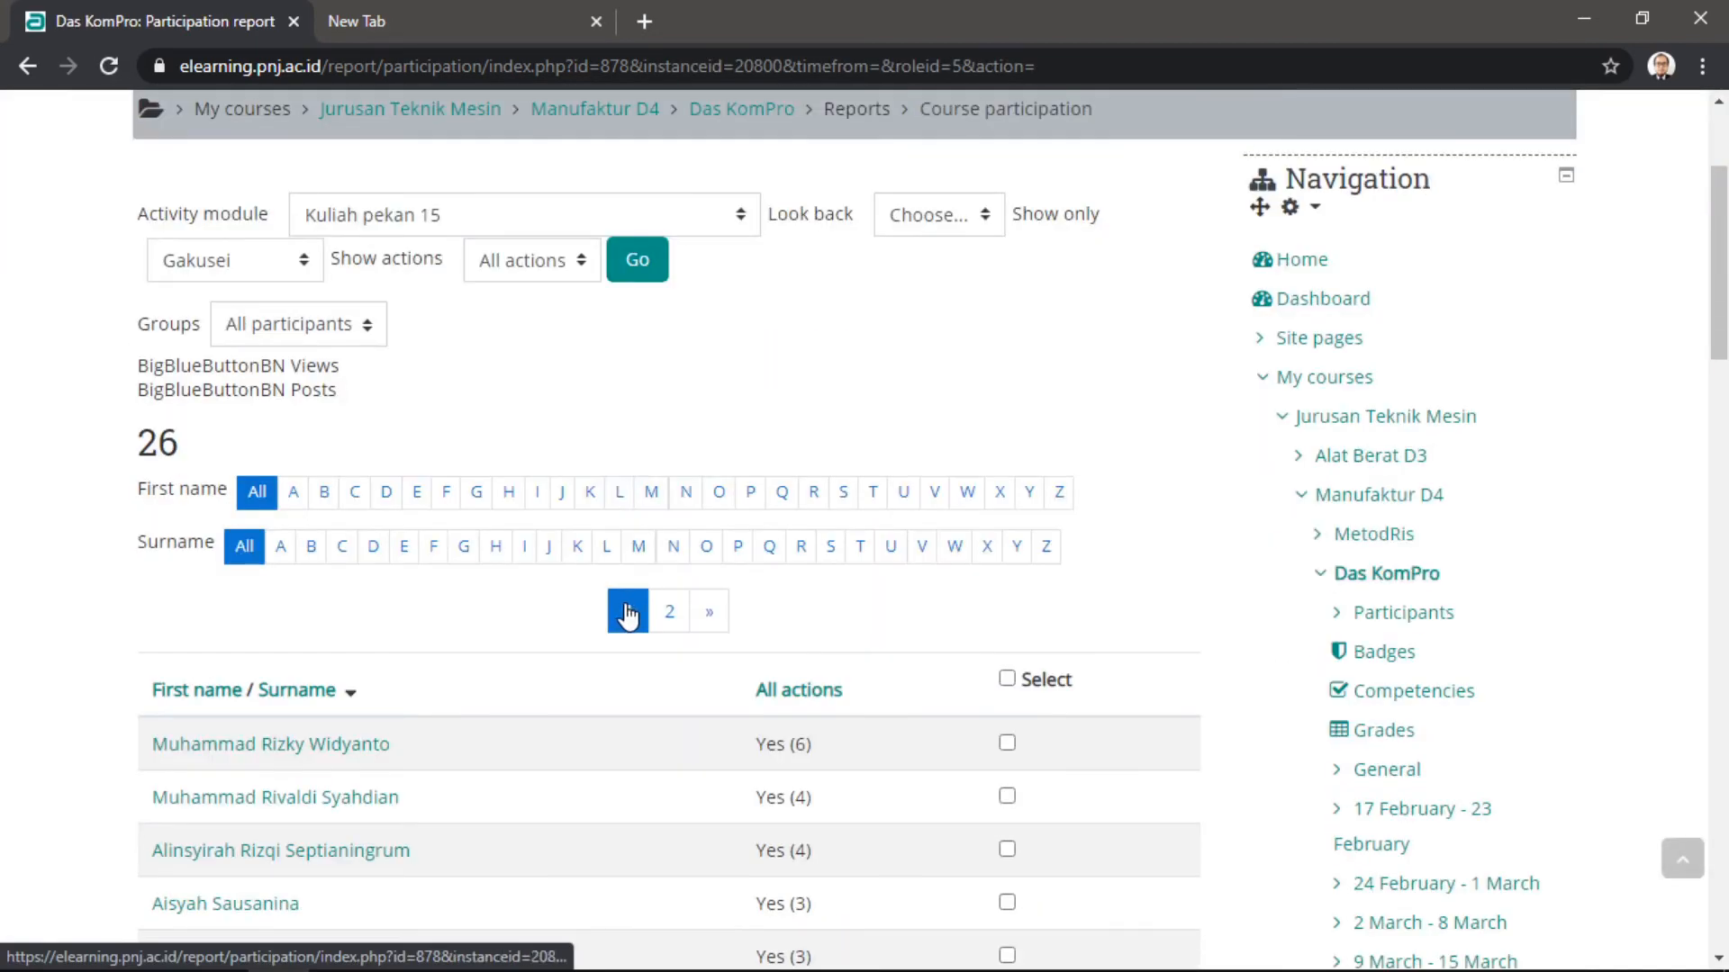
{"action": "scroll", "coordinate": [625, 615], "scroll_direction": "down", "scroll_amount": 4}
{"action": "scroll", "coordinate": [773, 401], "scroll_direction": "down", "scroll_amount": 7}
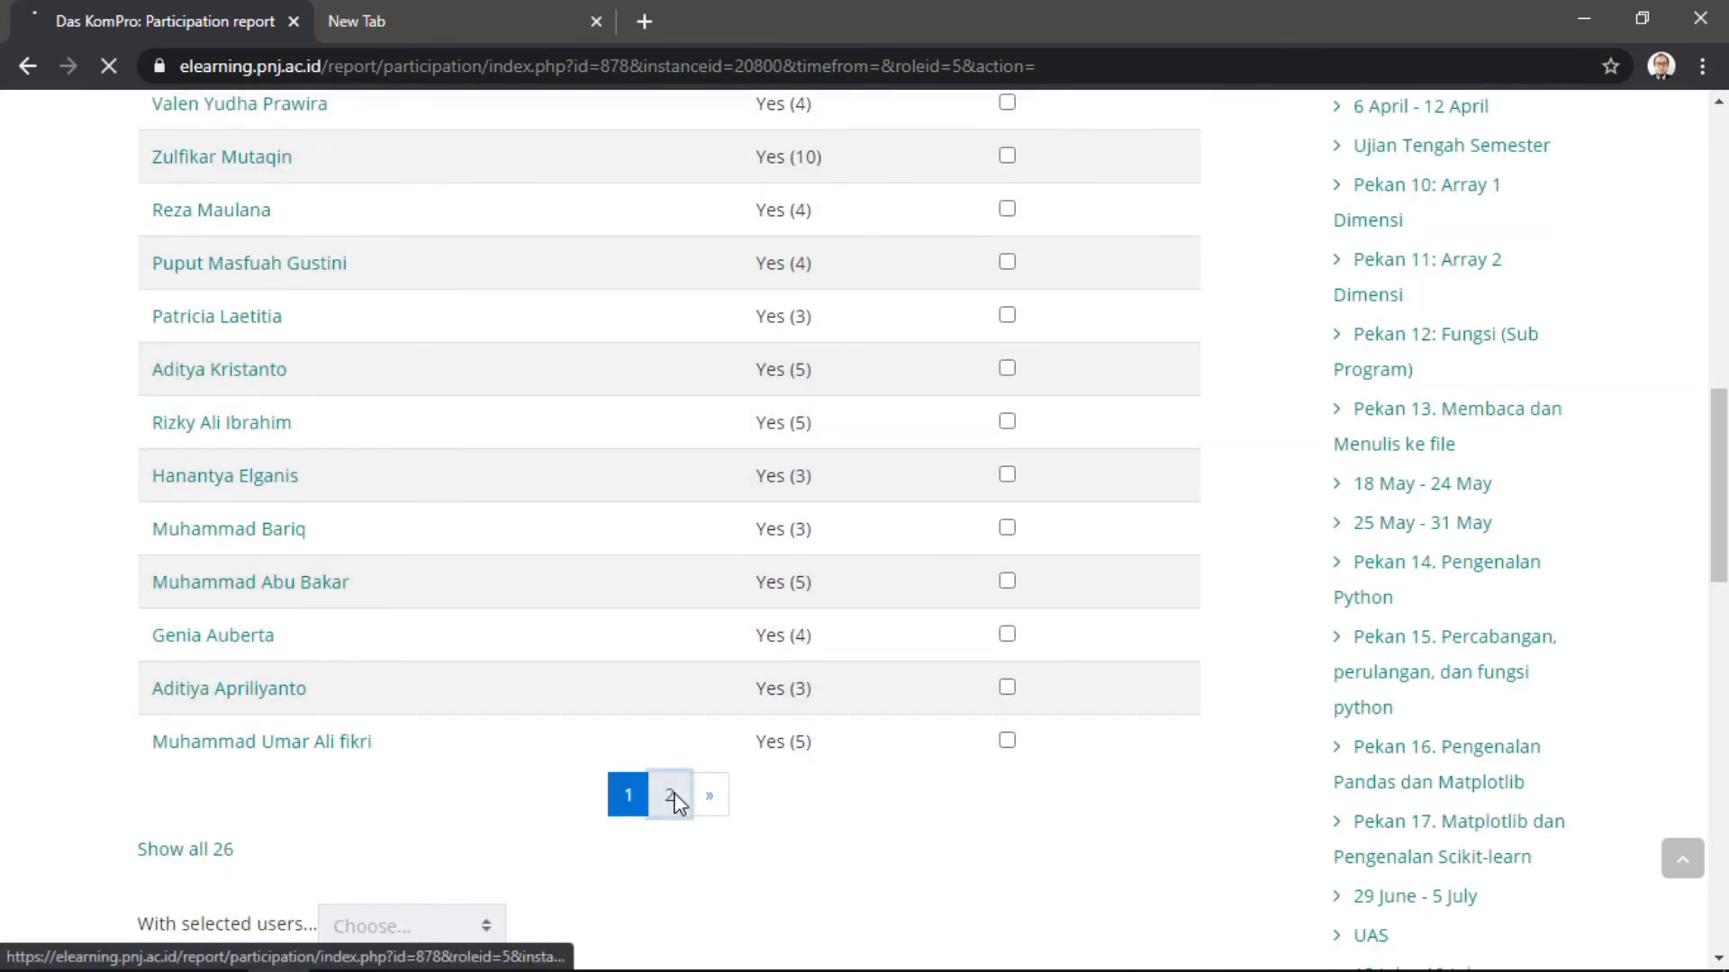
{"action": "left_click", "coordinate": [671, 792]}
{"action": "scroll", "coordinate": [905, 536], "scroll_direction": "down", "scroll_amount": 6}
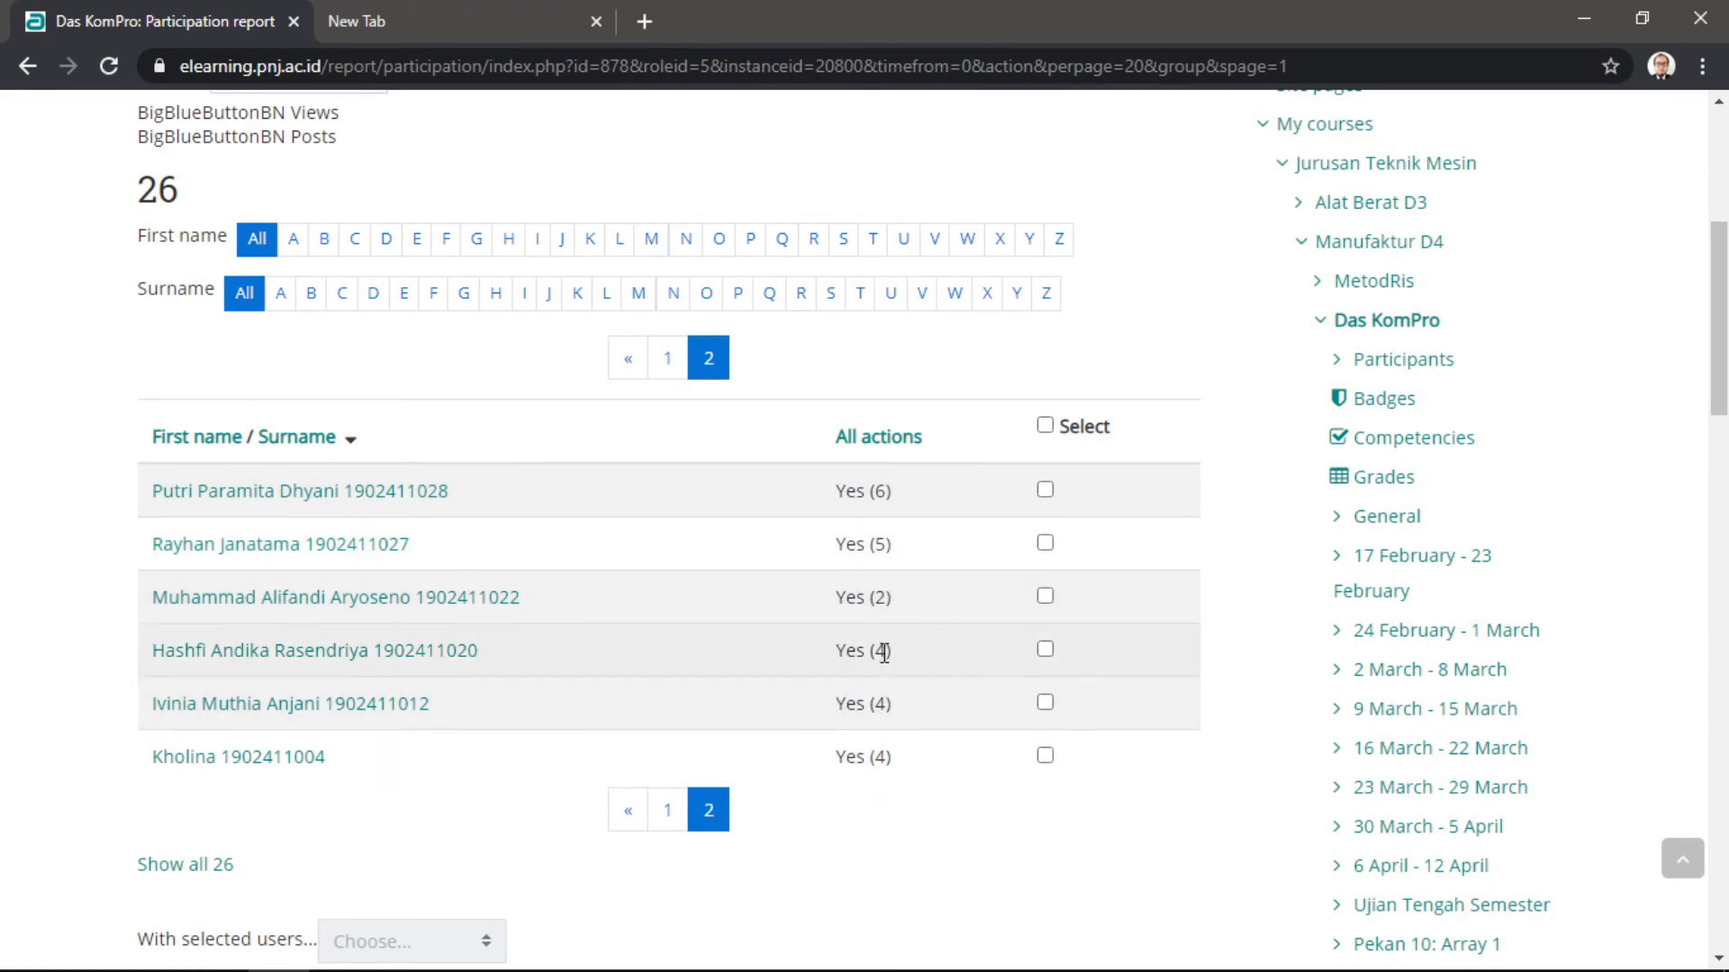
{"action": "scroll", "coordinate": [968, 439], "scroll_direction": "up", "scroll_amount": 3}
{"action": "scroll", "coordinate": [970, 441], "scroll_direction": "up", "scroll_amount": 2}
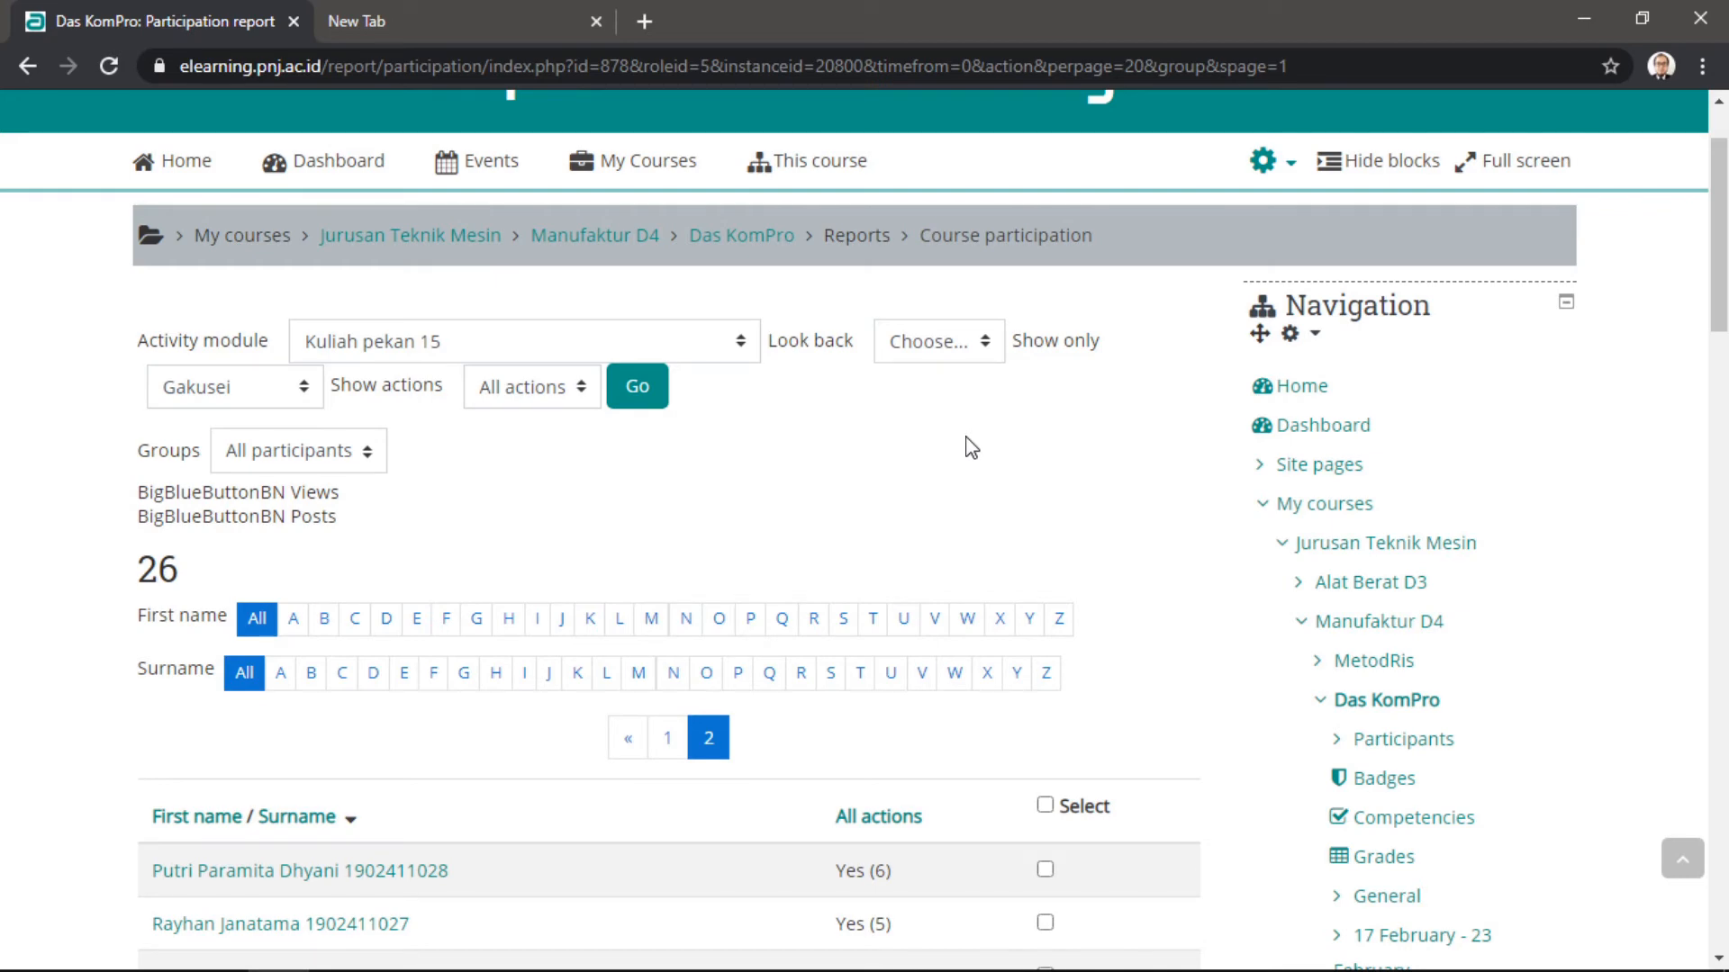
- Open the course's logs report and select the first listed student as participant, keeping all days
{"action": "mouse_move", "coordinate": [1723, 193]}
{"action": "left_mouse_down"}
{"action": "mouse_move", "coordinate": [1723, 423]}
{"action": "mouse_move", "coordinate": [1722, 175]}
{"action": "left_mouse_up"}
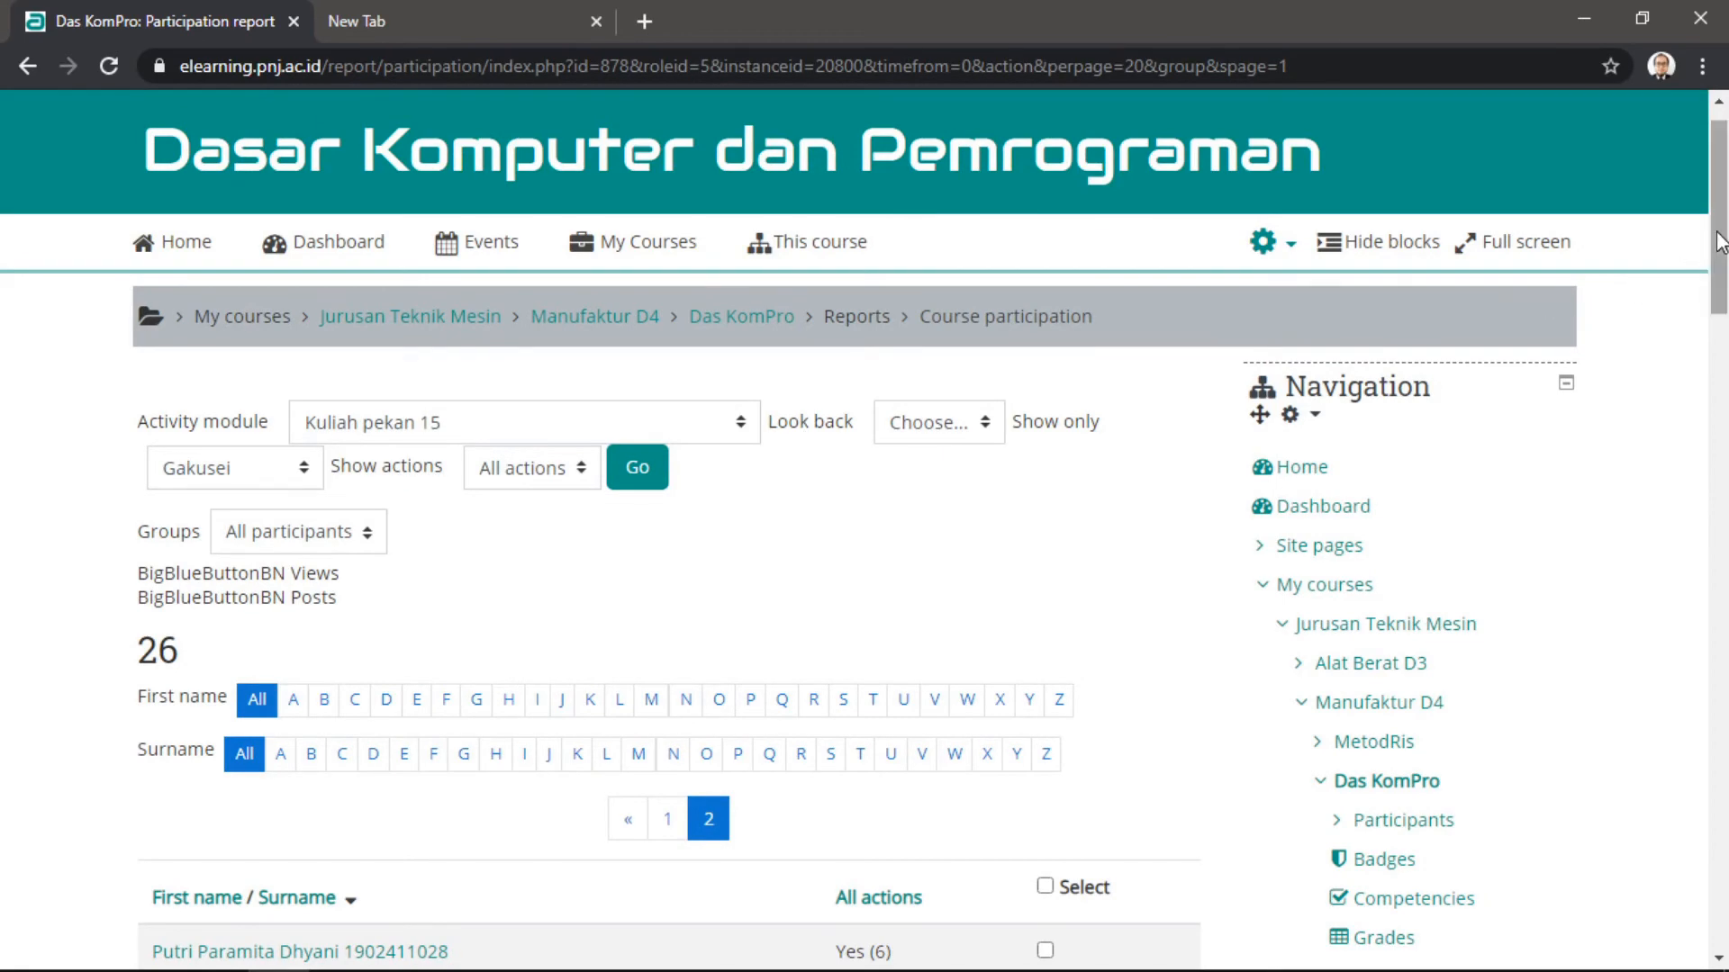
{"action": "left_click_drag", "start_coordinate": [1719, 241], "coordinate": [1686, 741]}
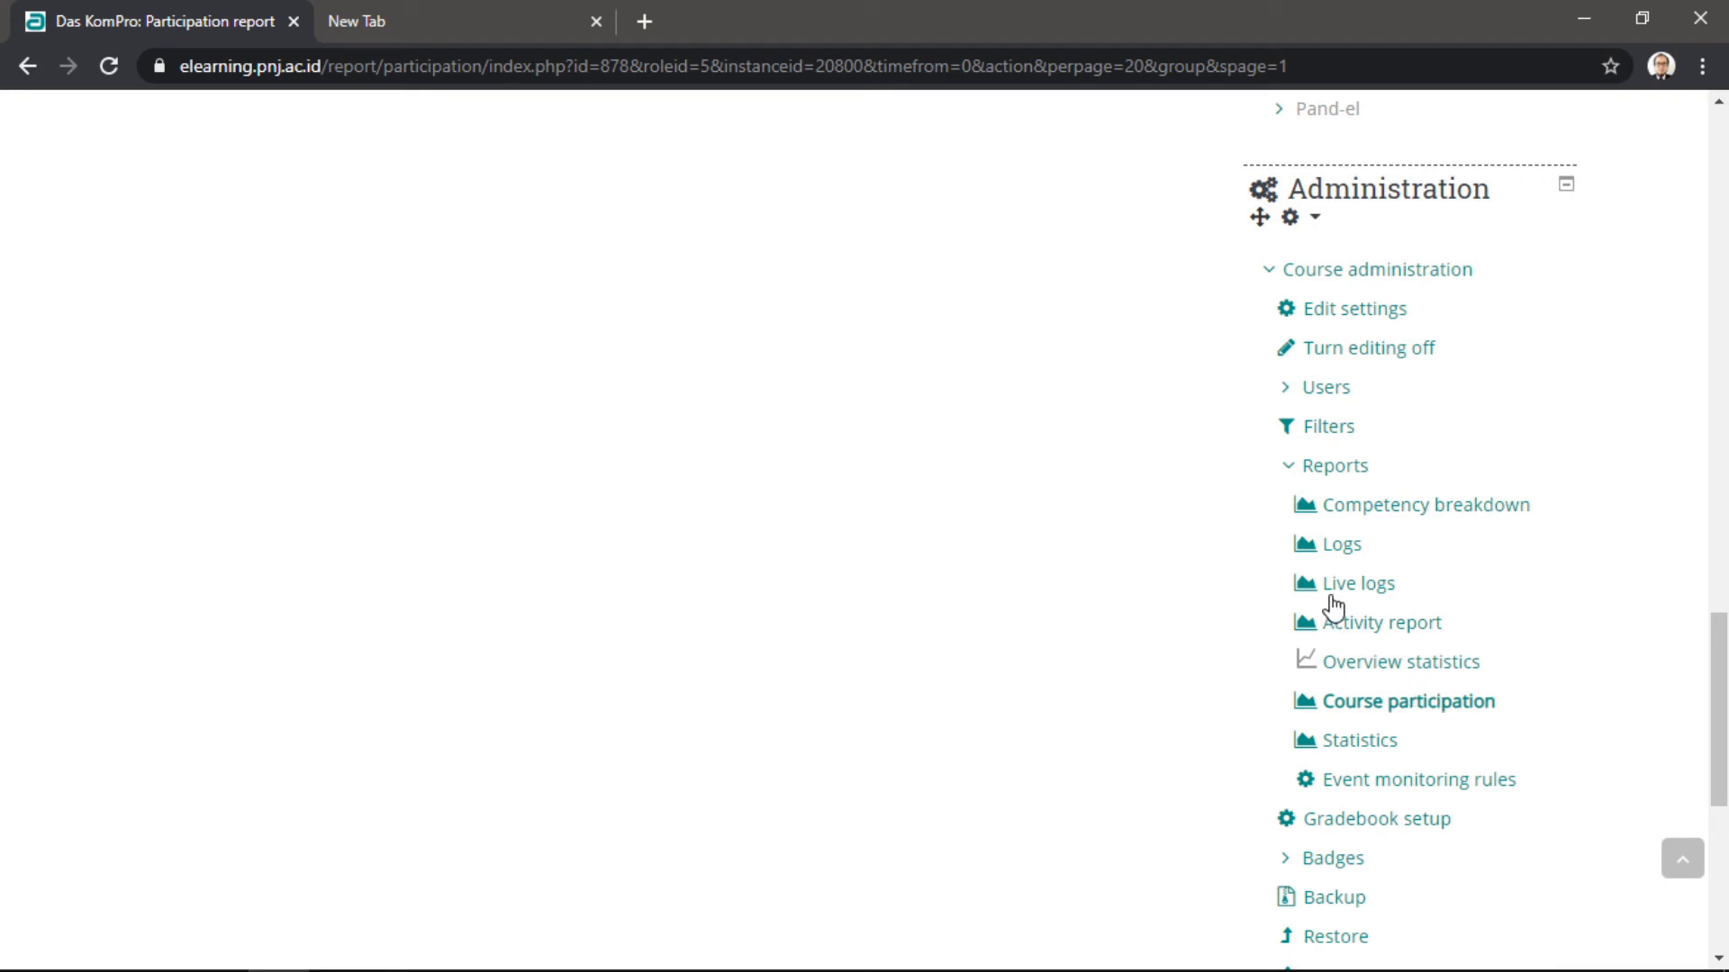
{"action": "left_click", "coordinate": [1343, 546]}
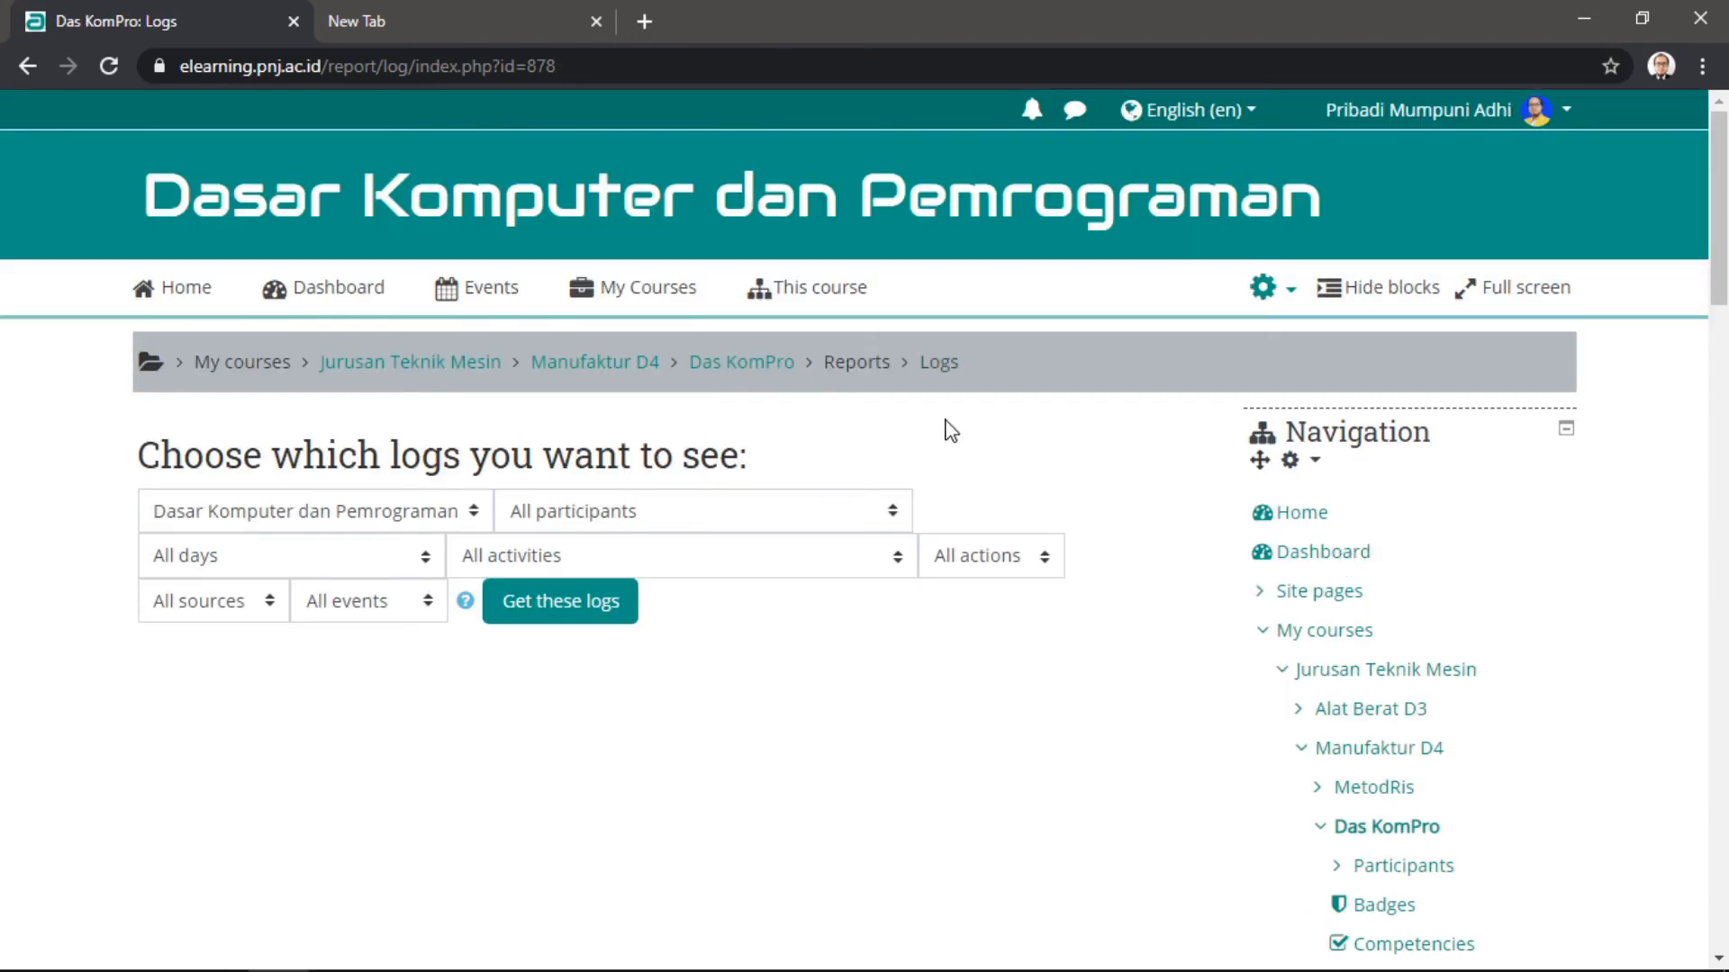
{"action": "left_click", "coordinate": [627, 525]}
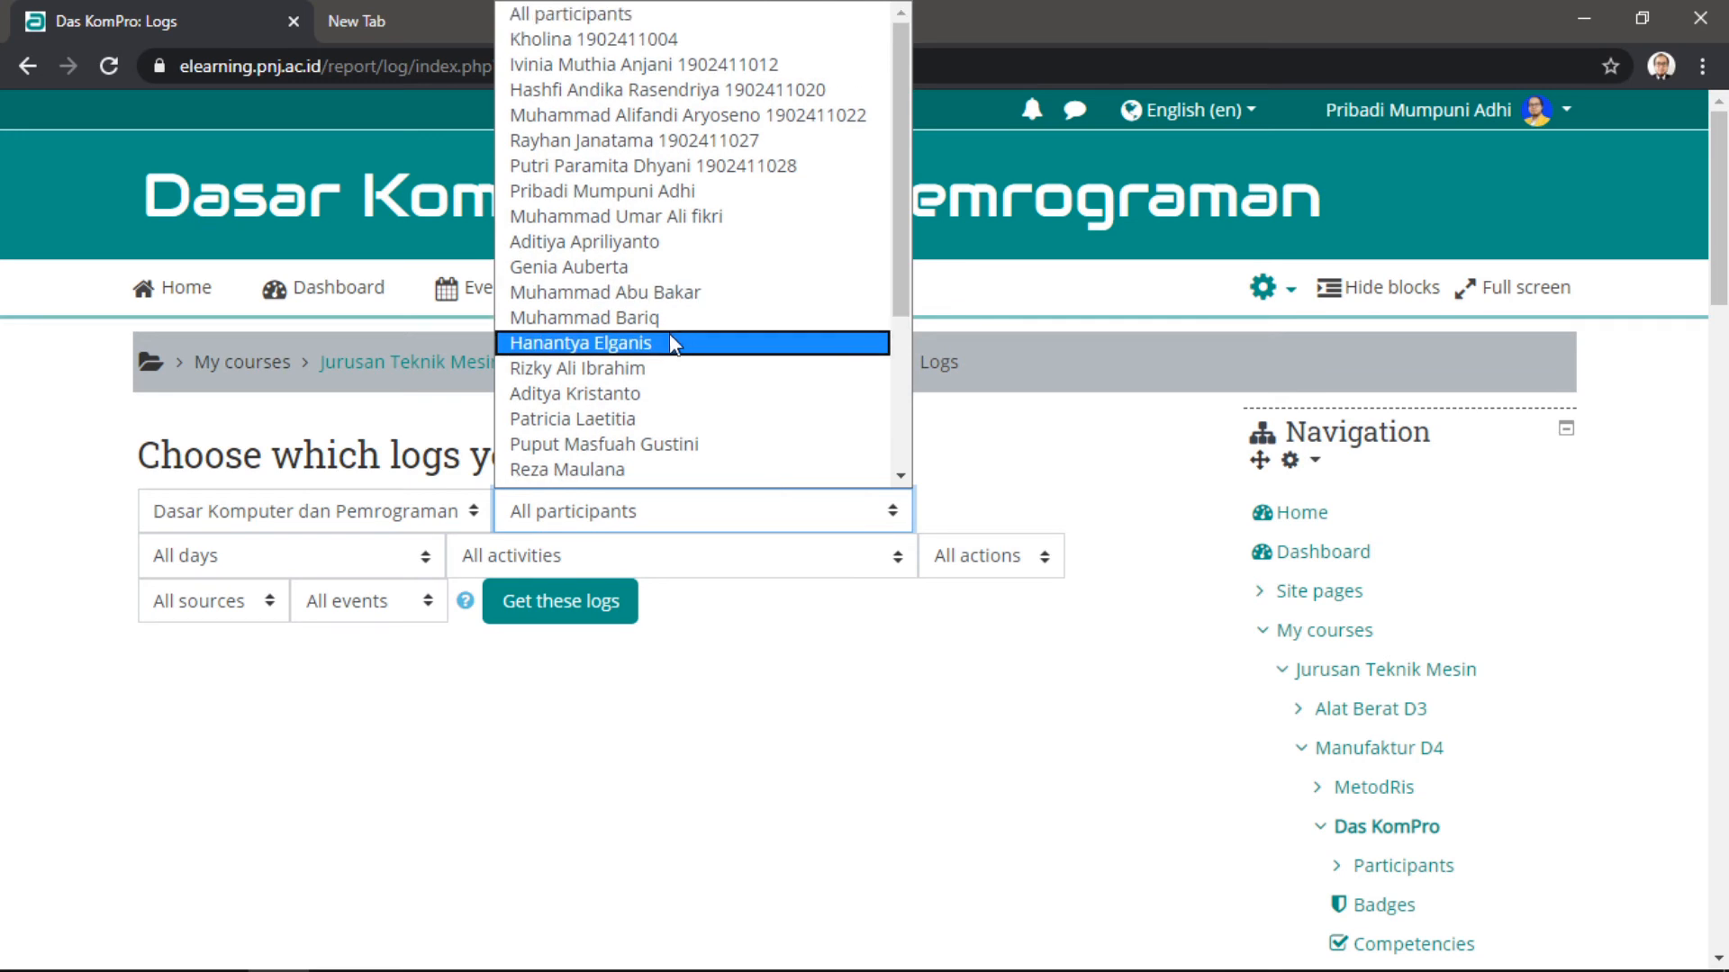
{"action": "left_click", "coordinate": [635, 39]}
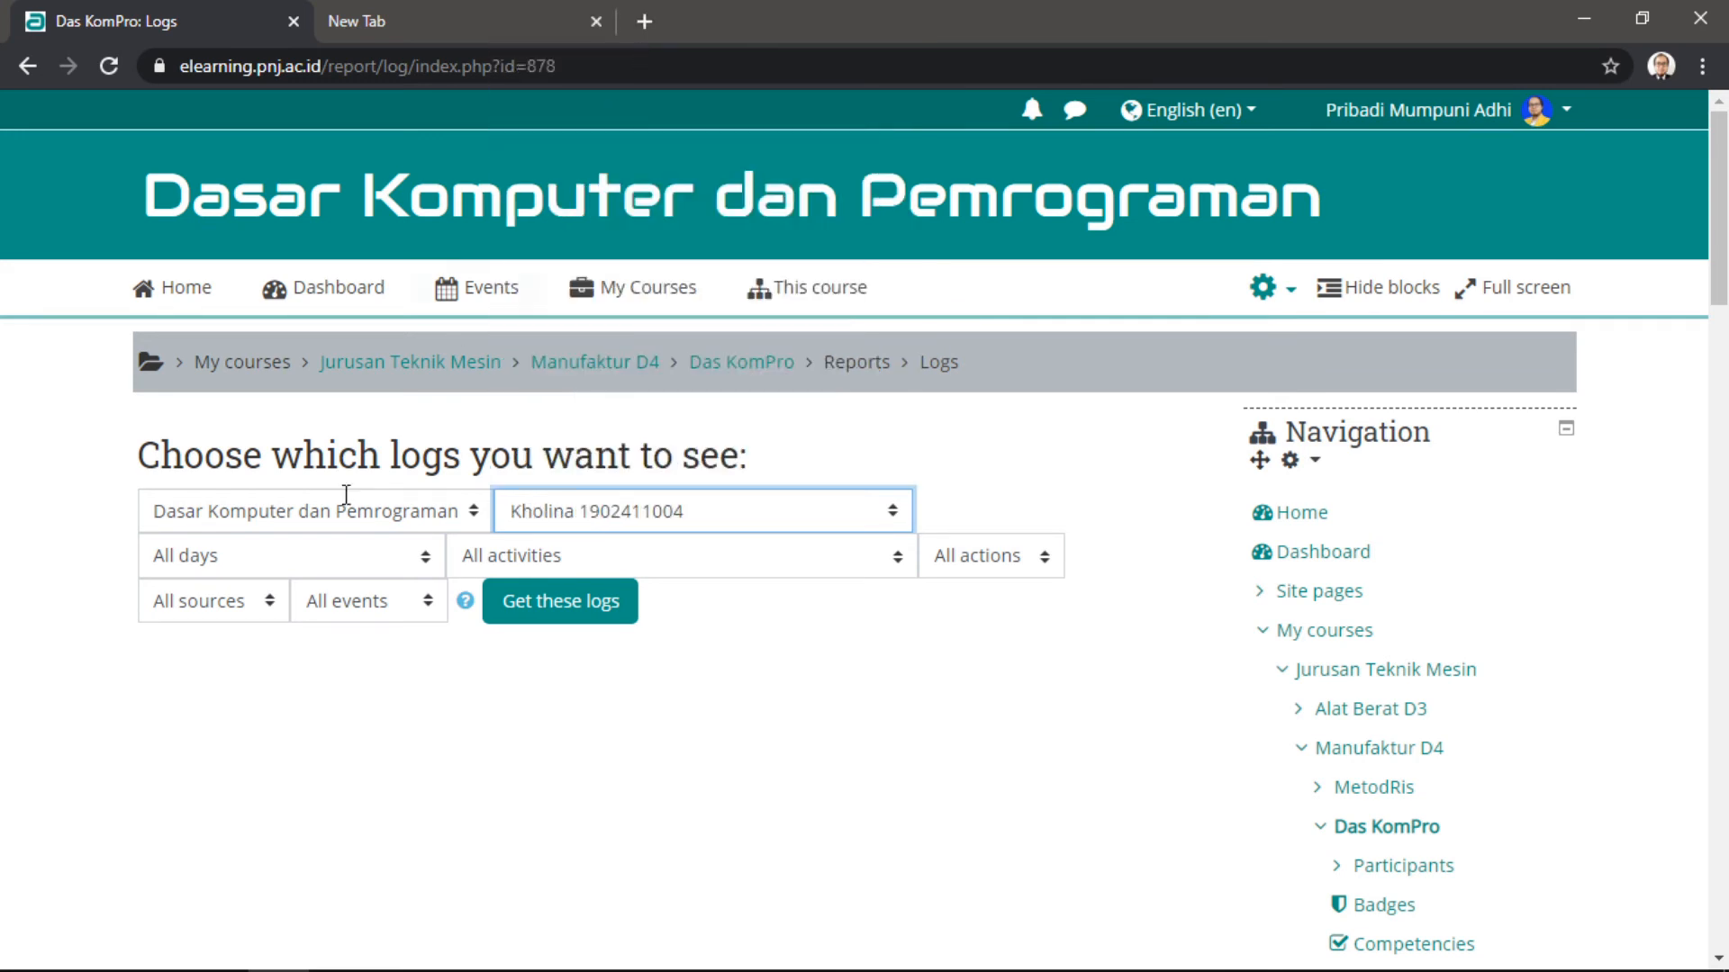
{"action": "left_click", "coordinate": [344, 562]}
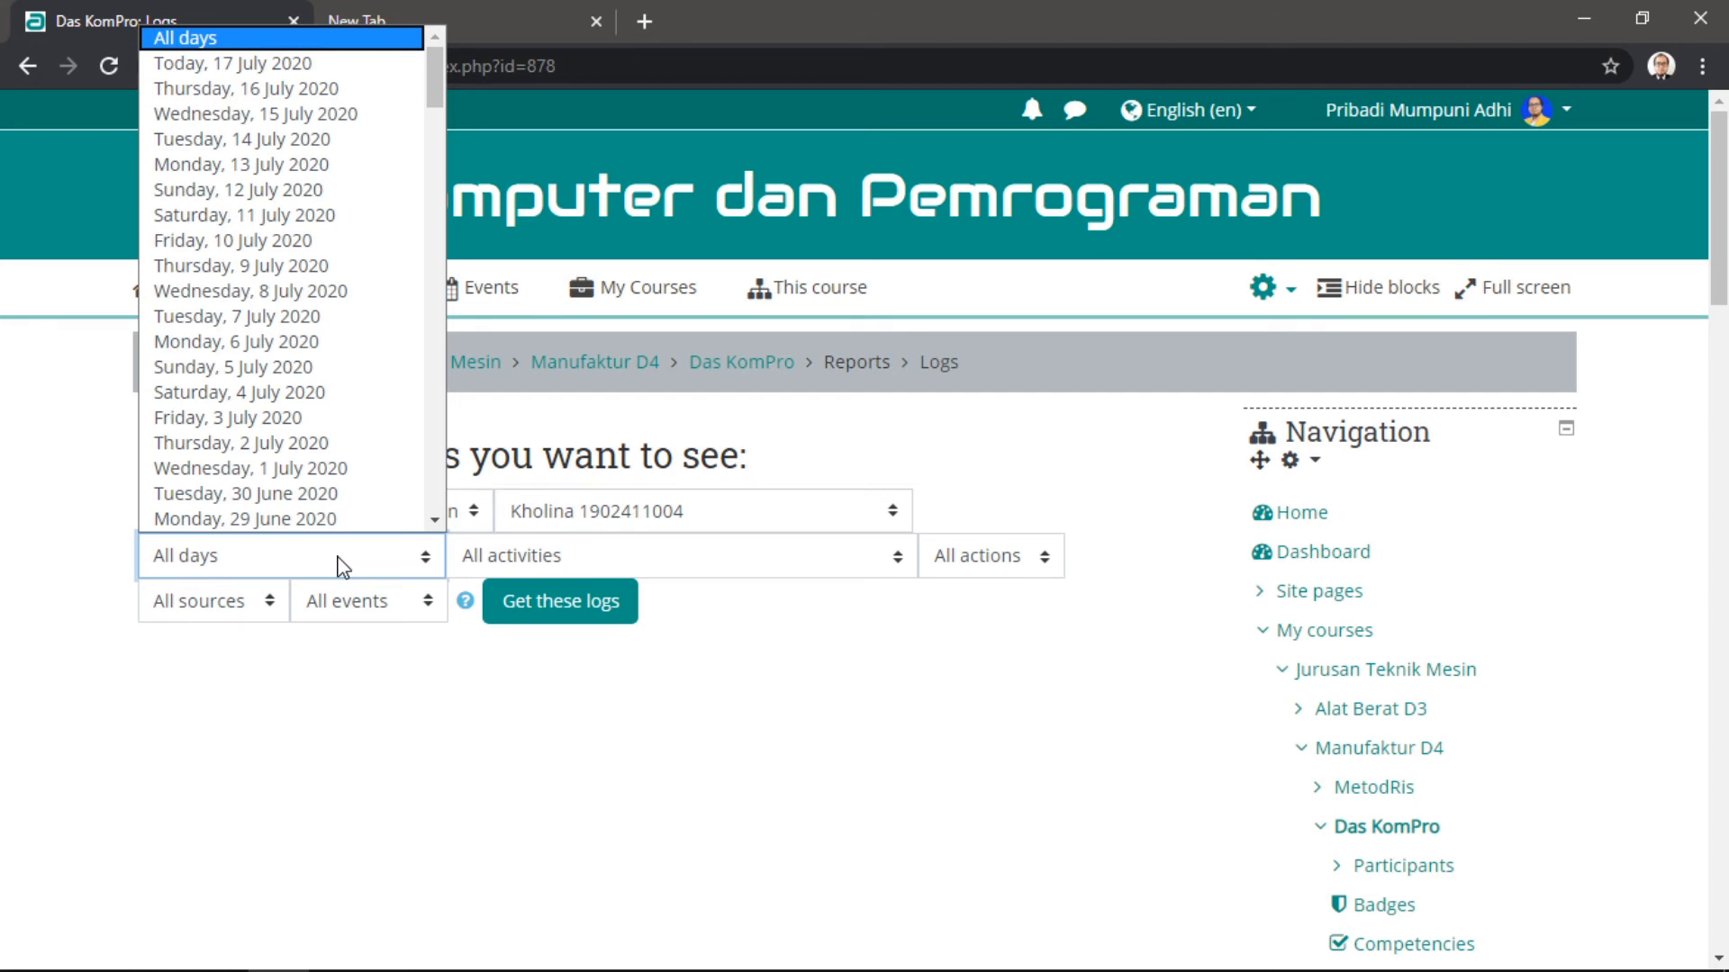
{"action": "left_click", "coordinate": [344, 563]}
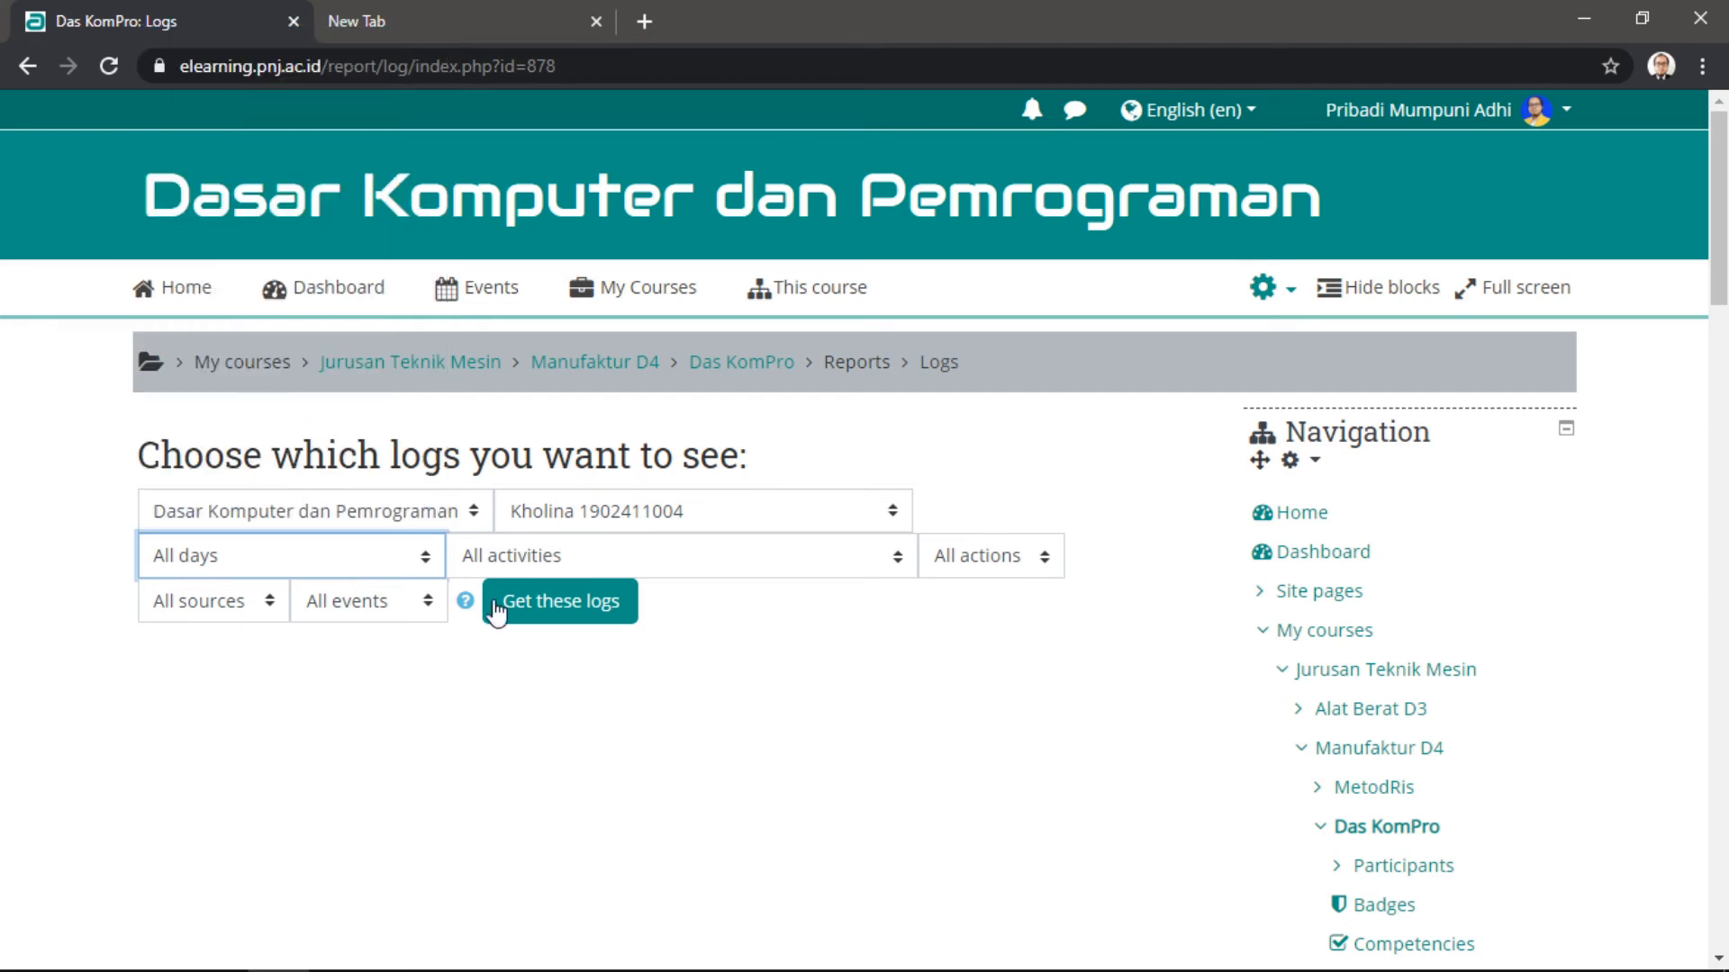
- Filter the logs by the Kuliah pekan 15 activity with all actions and retrieve them
{"action": "left_click", "coordinate": [829, 567]}
{"action": "scroll", "coordinate": [780, 401], "scroll_direction": "down", "scroll_amount": 5}
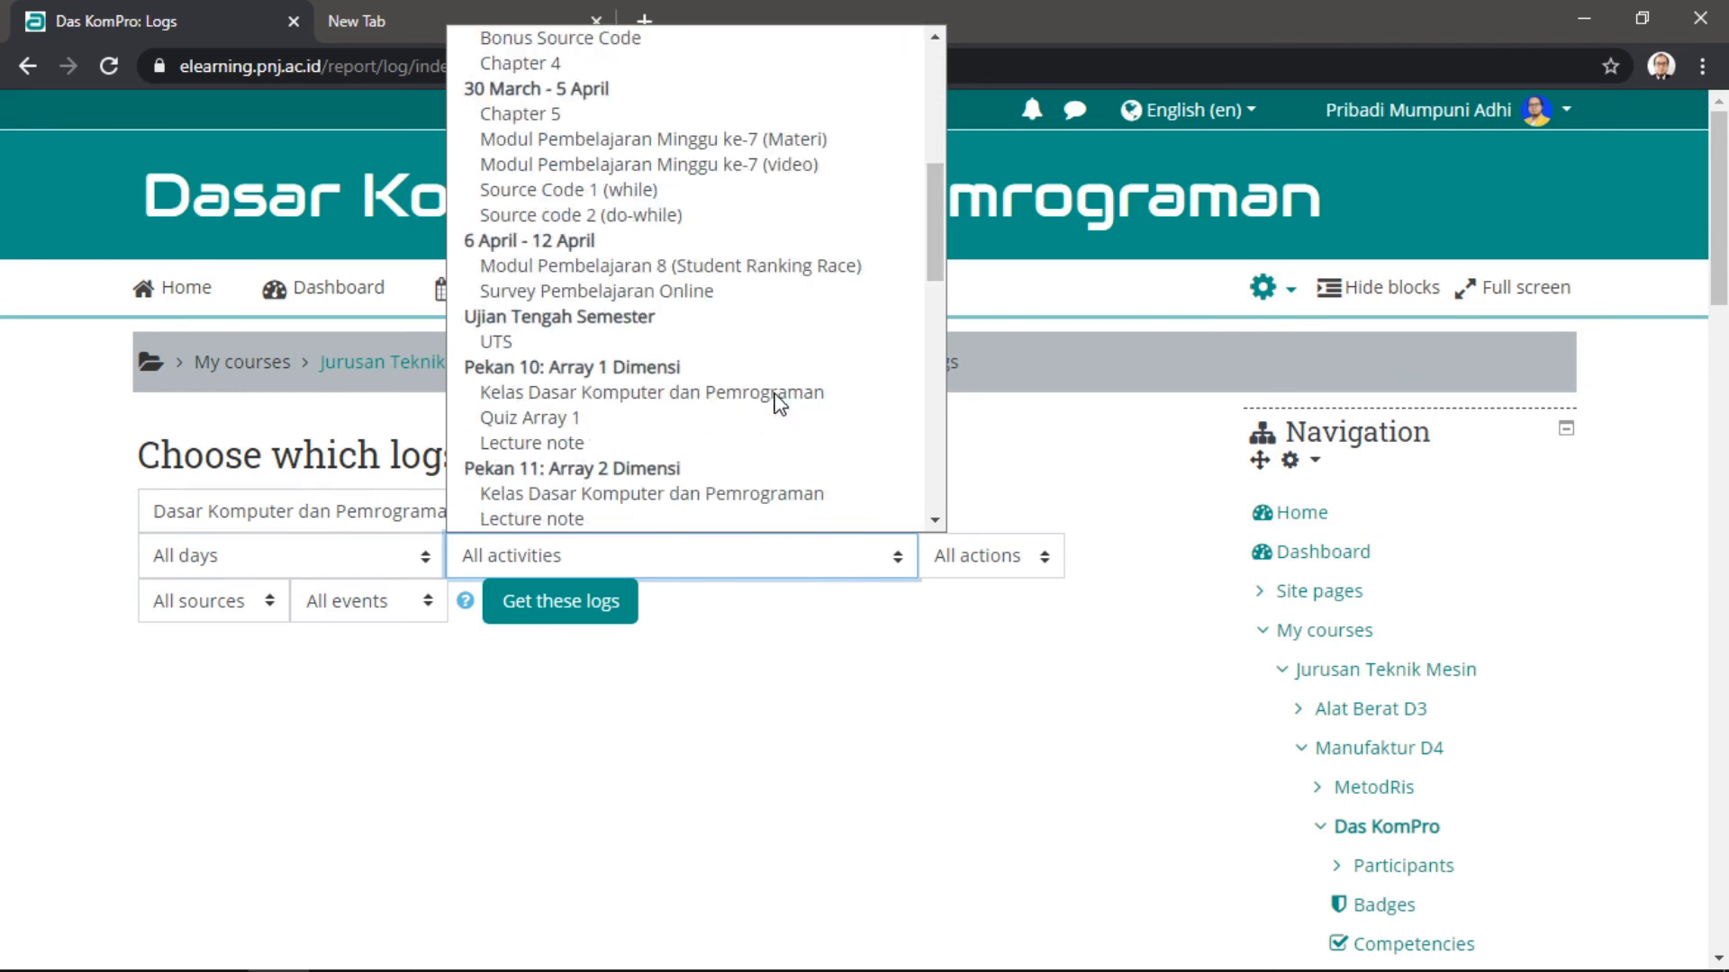
{"action": "scroll", "coordinate": [774, 398], "scroll_direction": "down", "scroll_amount": 6}
{"action": "scroll", "coordinate": [775, 397], "scroll_direction": "down", "scroll_amount": 2}
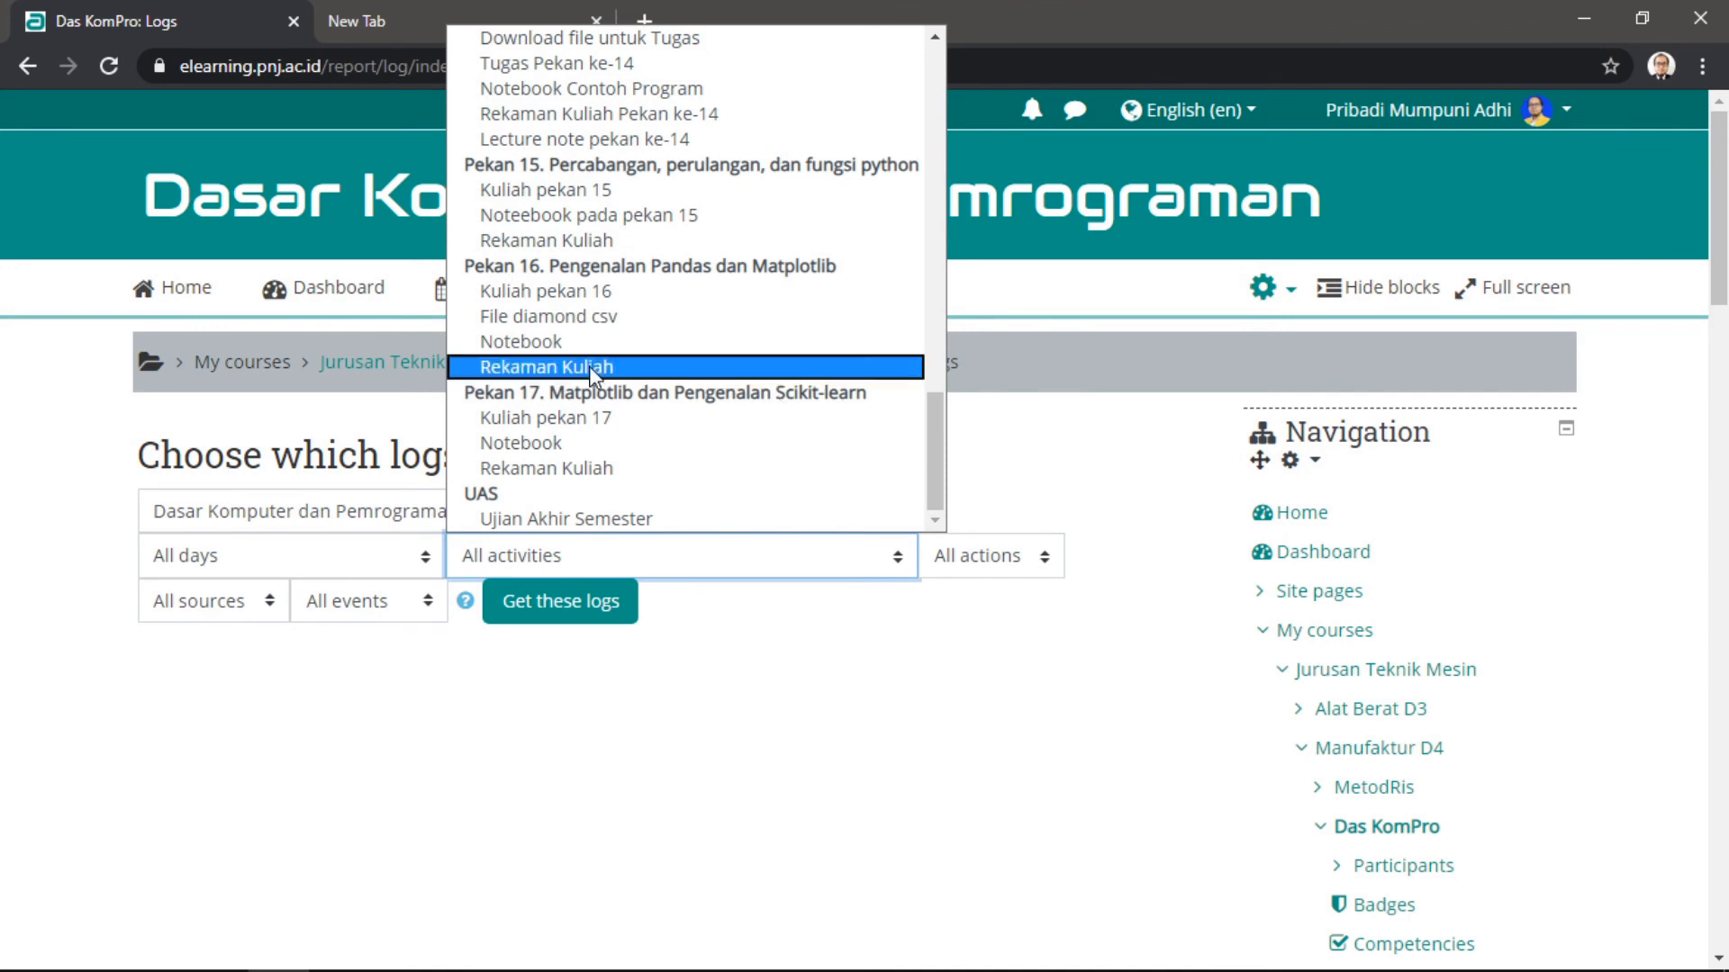
{"action": "left_click", "coordinate": [635, 202]}
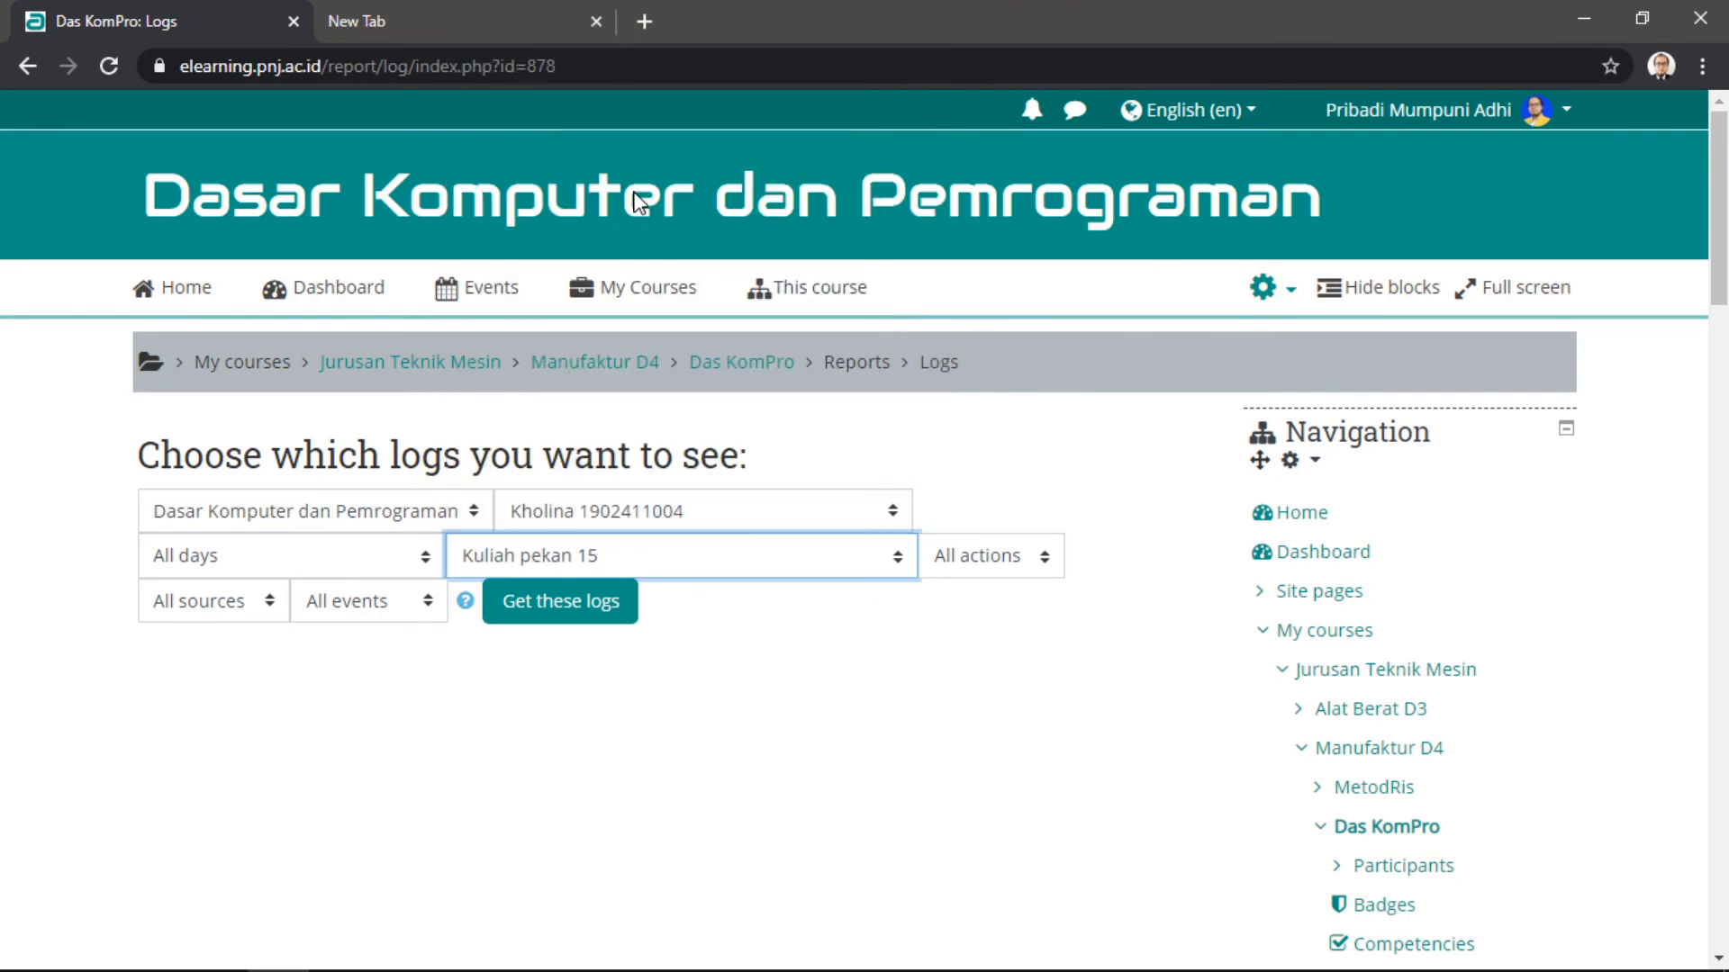
{"action": "left_click", "coordinate": [973, 558]}
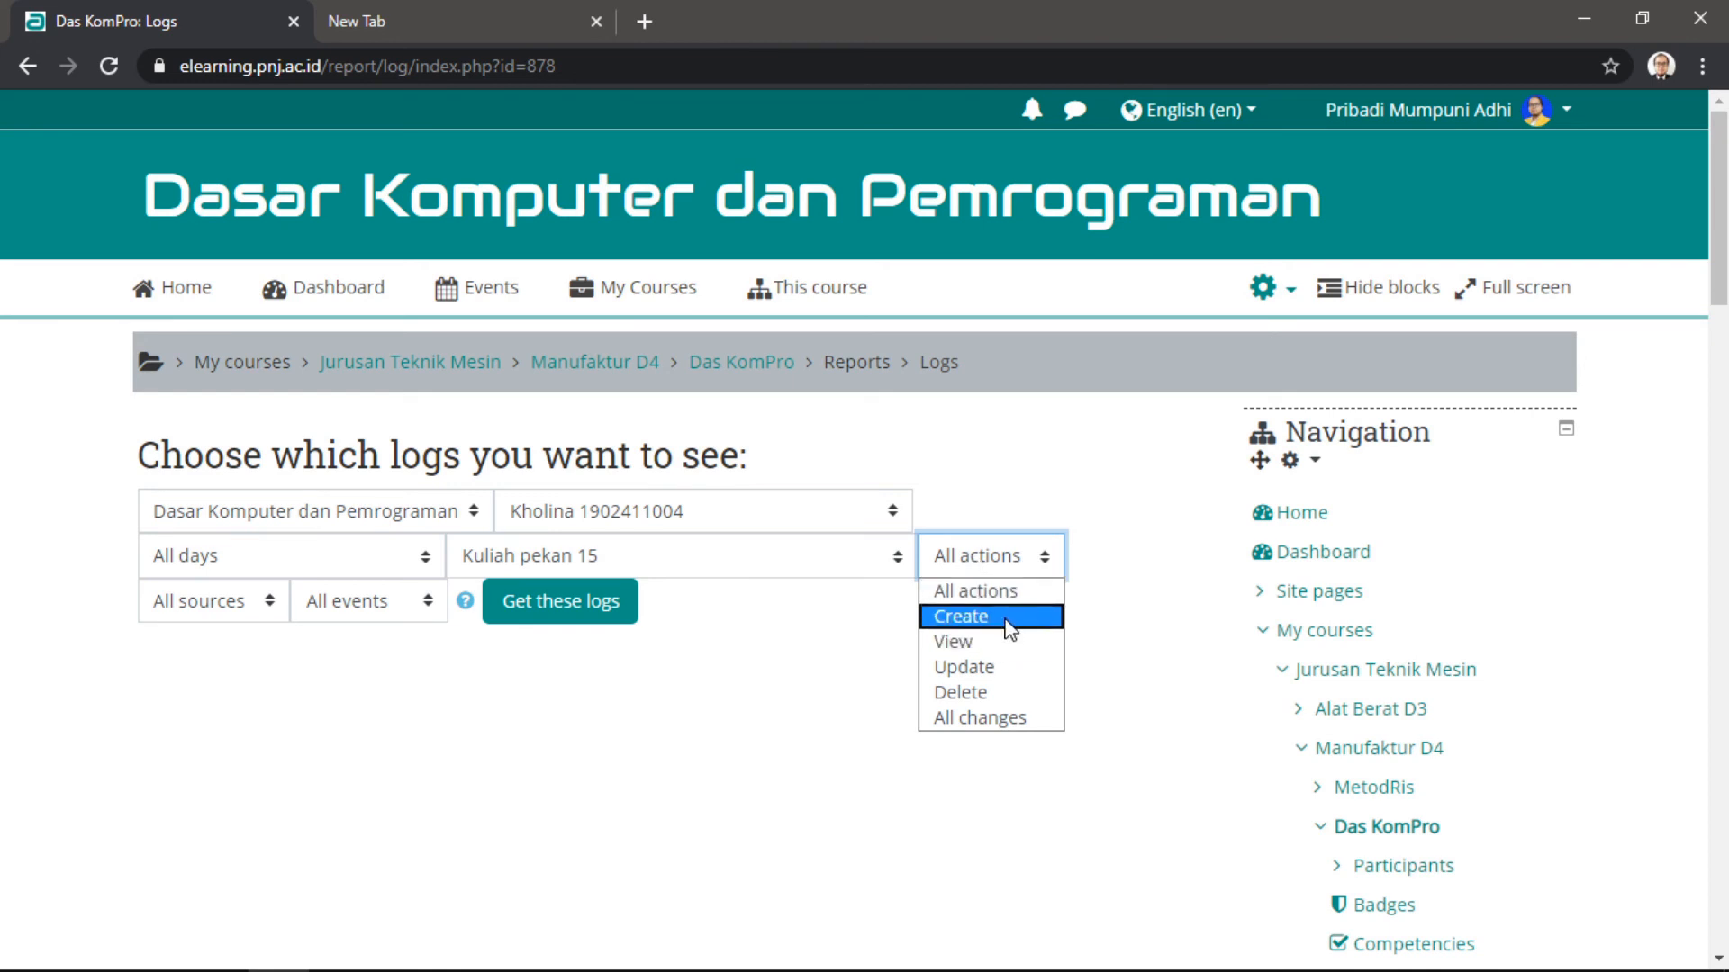
{"action": "left_click", "coordinate": [1013, 592]}
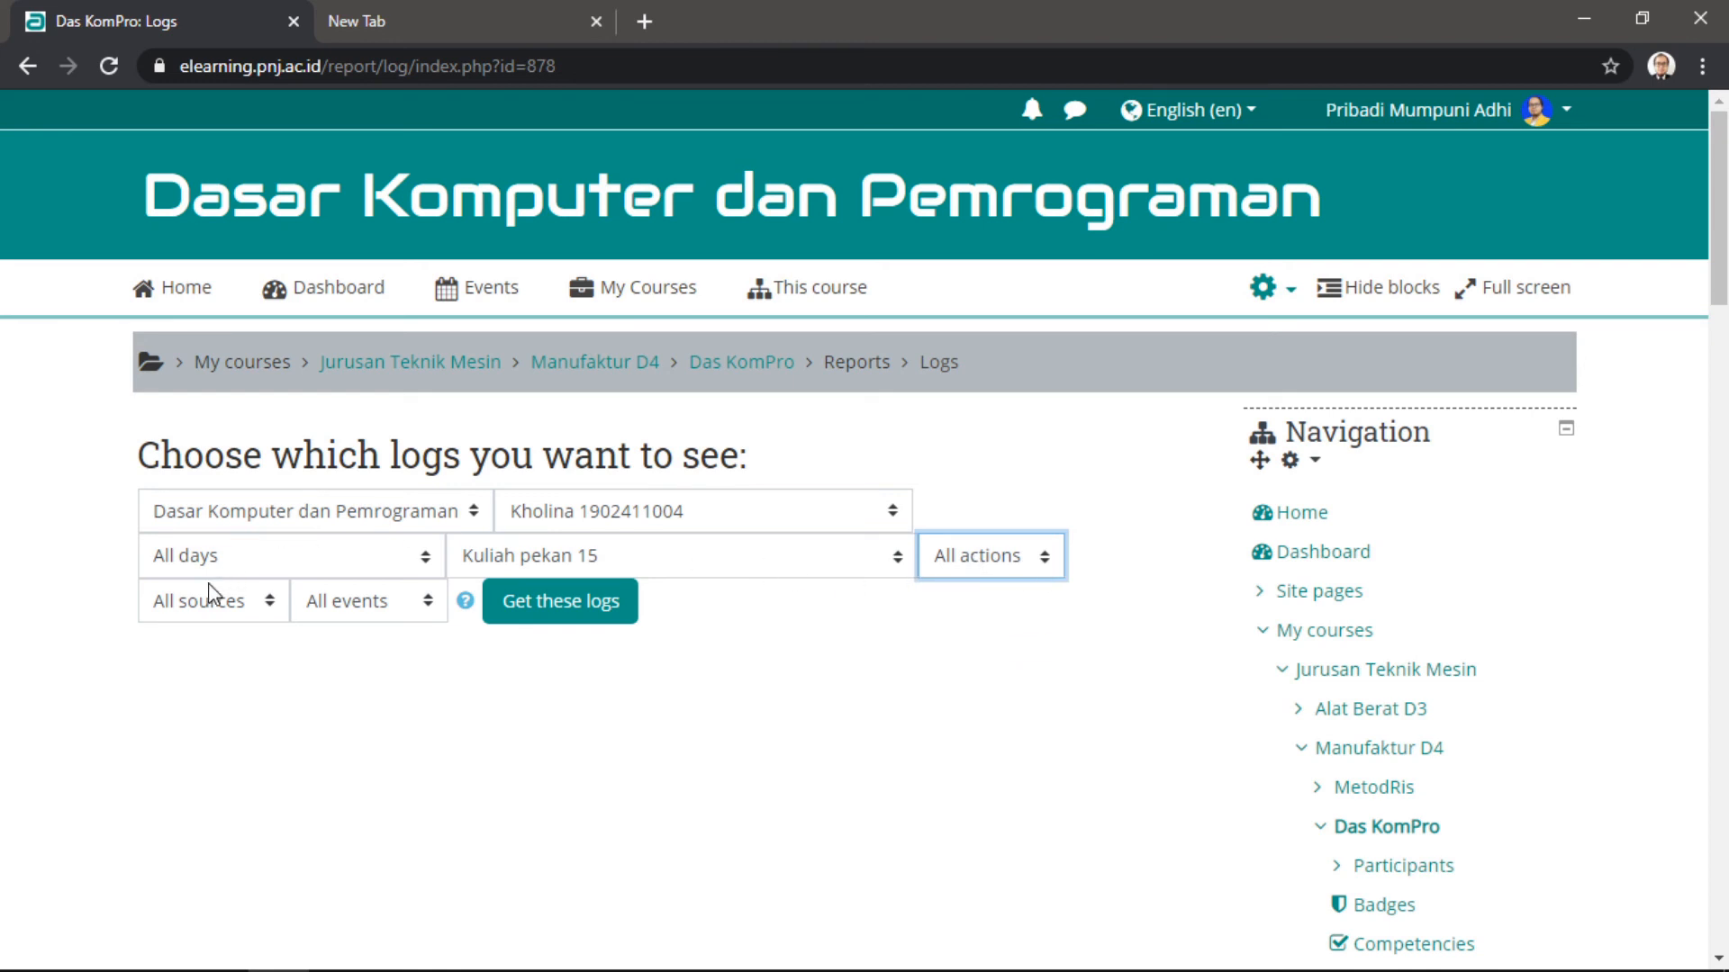
{"action": "left_click", "coordinate": [576, 614]}
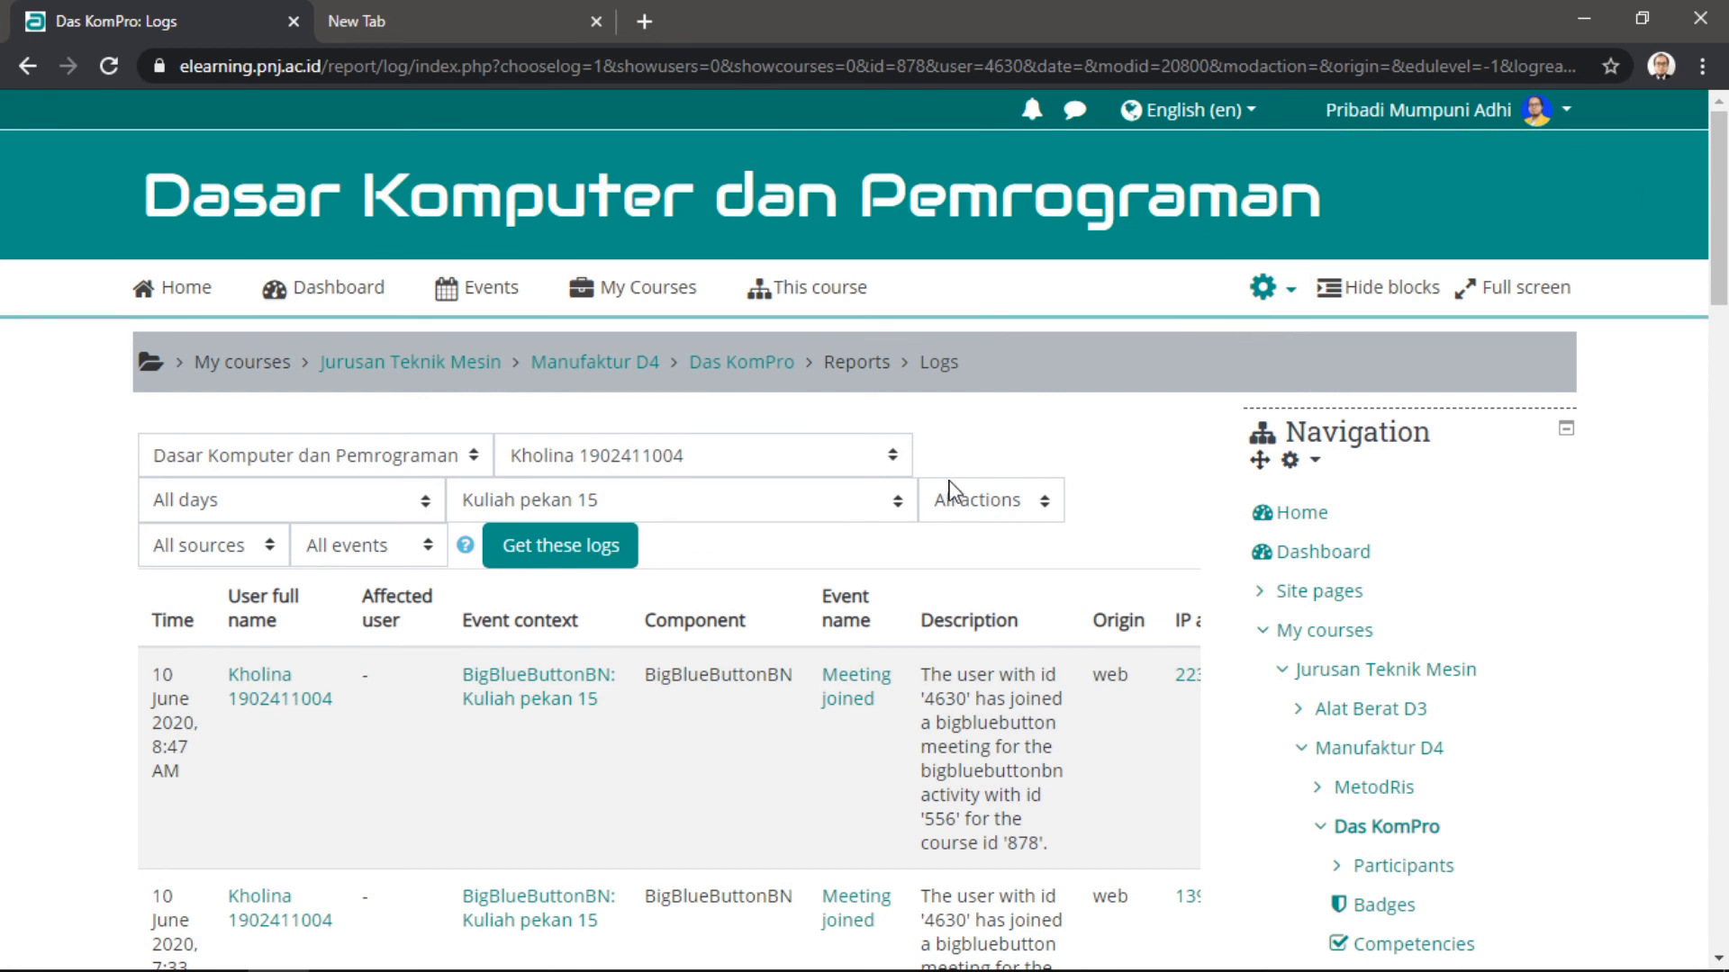
- Look through the student's log entries for Kuliah pekan 15 to examine the access times and events
{"action": "left_click_drag", "start_coordinate": [1716, 293], "coordinate": [1708, 398]}
{"action": "scroll", "coordinate": [897, 694], "scroll_direction": "up", "scroll_amount": 1}
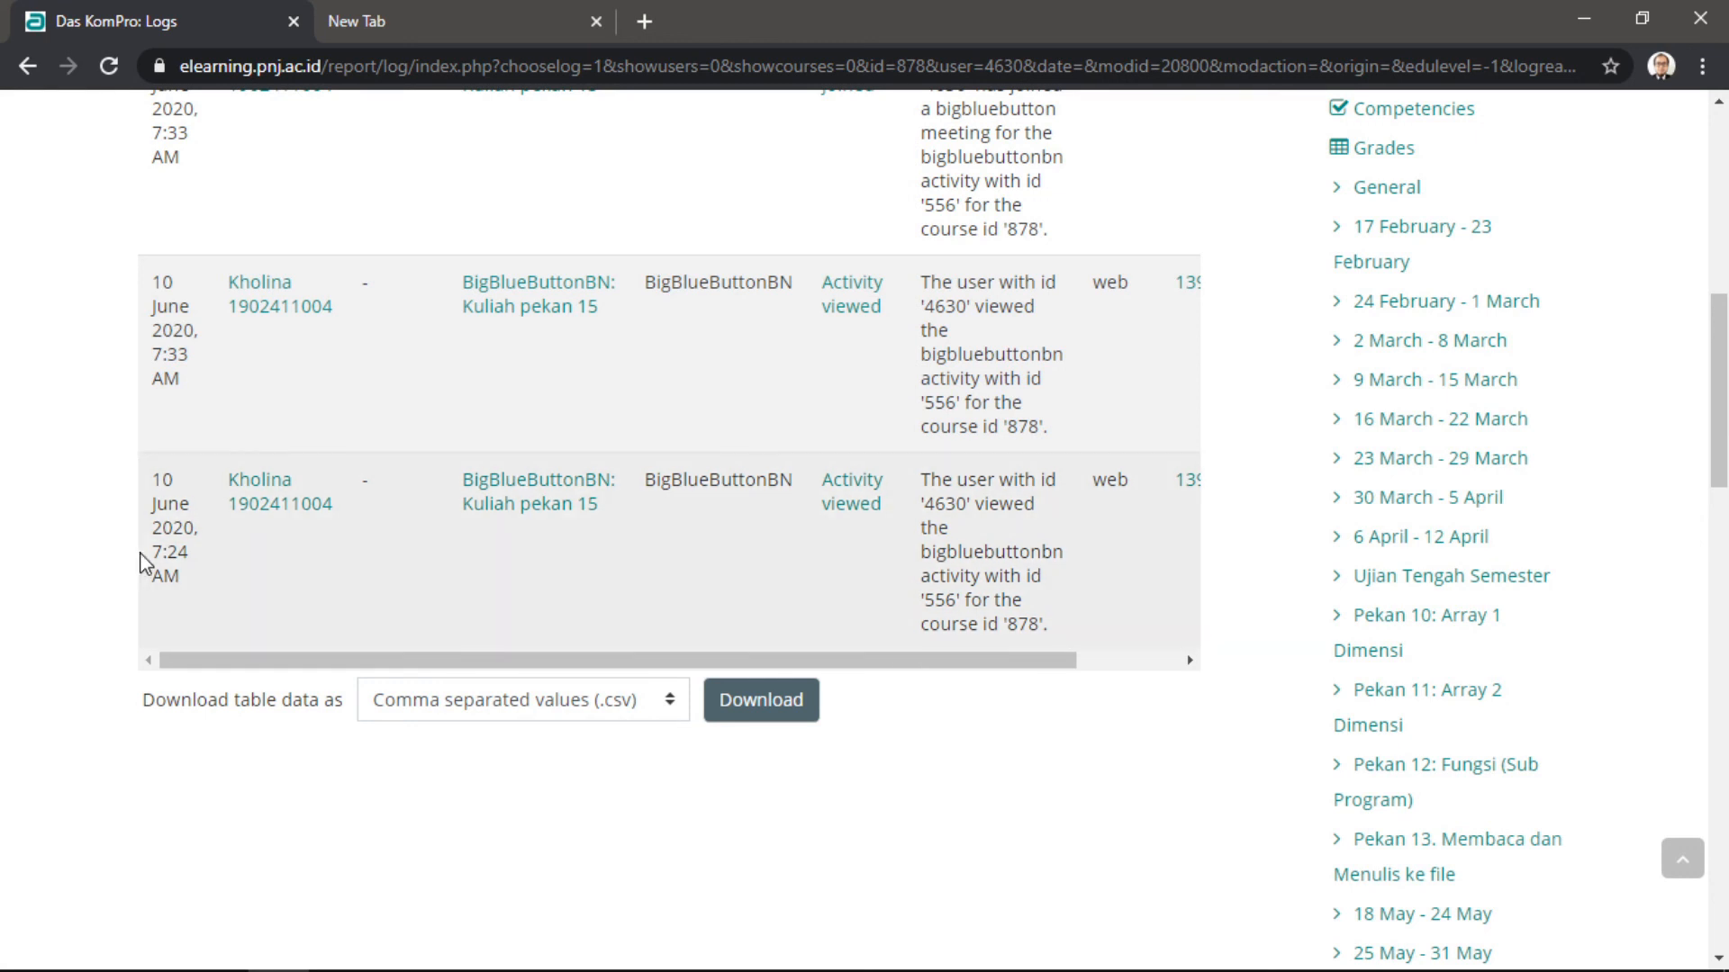
{"action": "scroll", "coordinate": [141, 562], "scroll_direction": "up", "scroll_amount": 3}
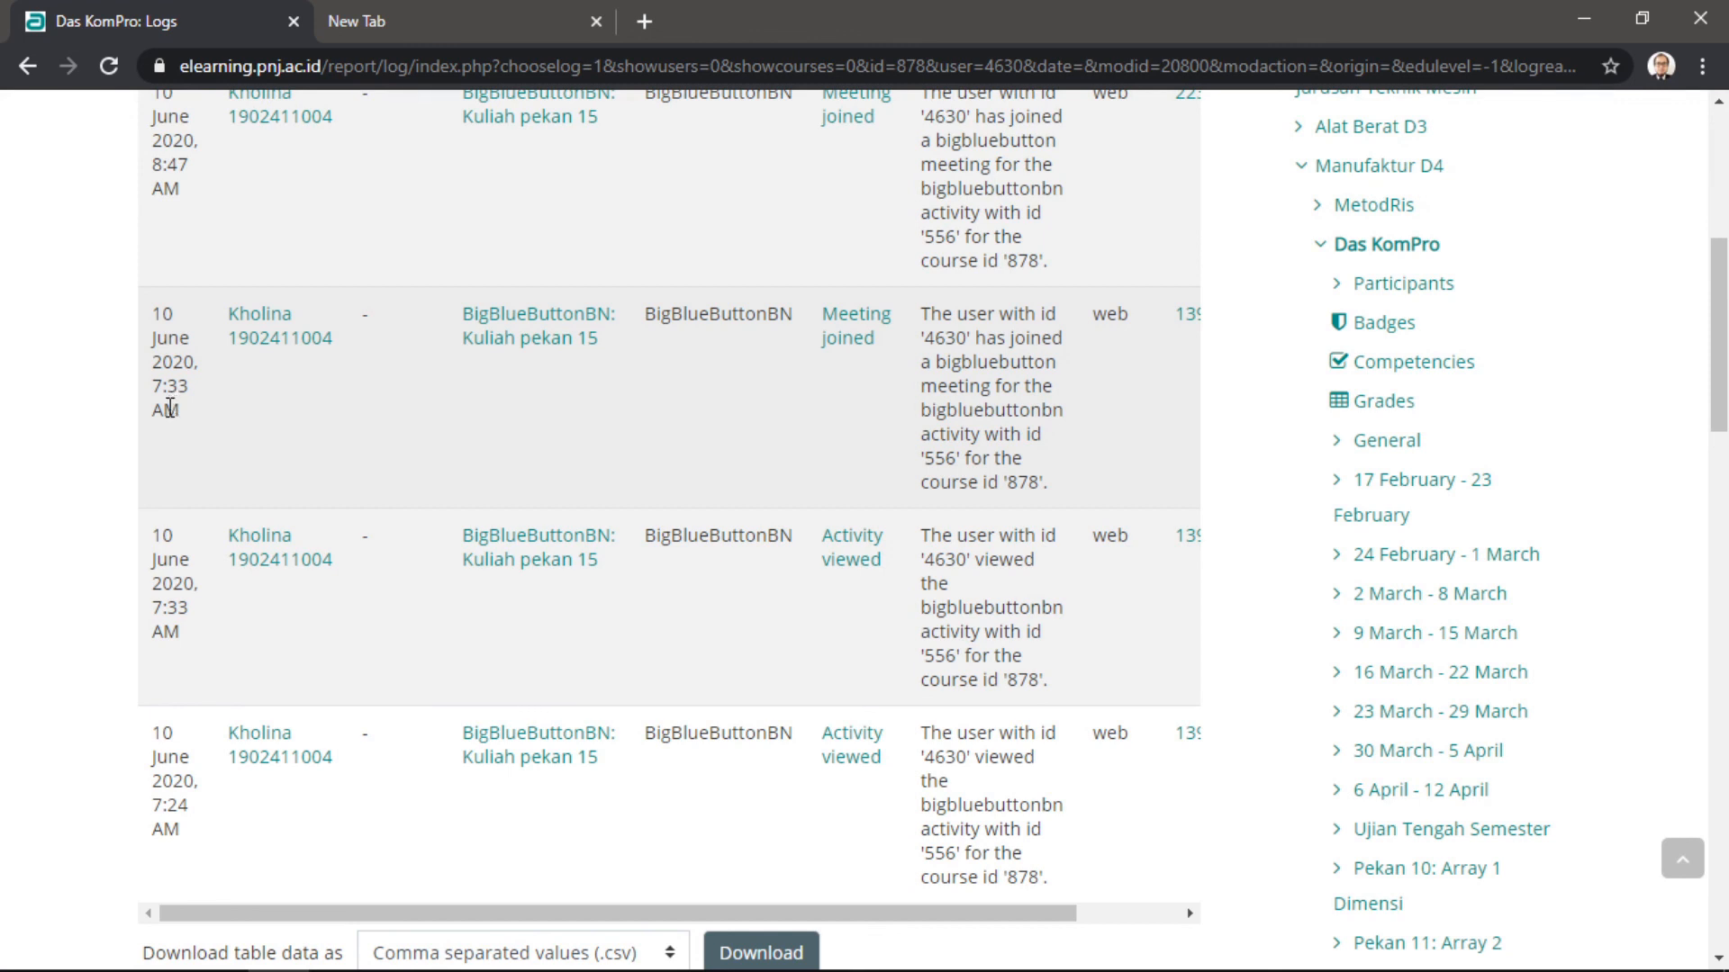
{"action": "scroll", "coordinate": [369, 478], "scroll_direction": "up", "scroll_amount": 1}
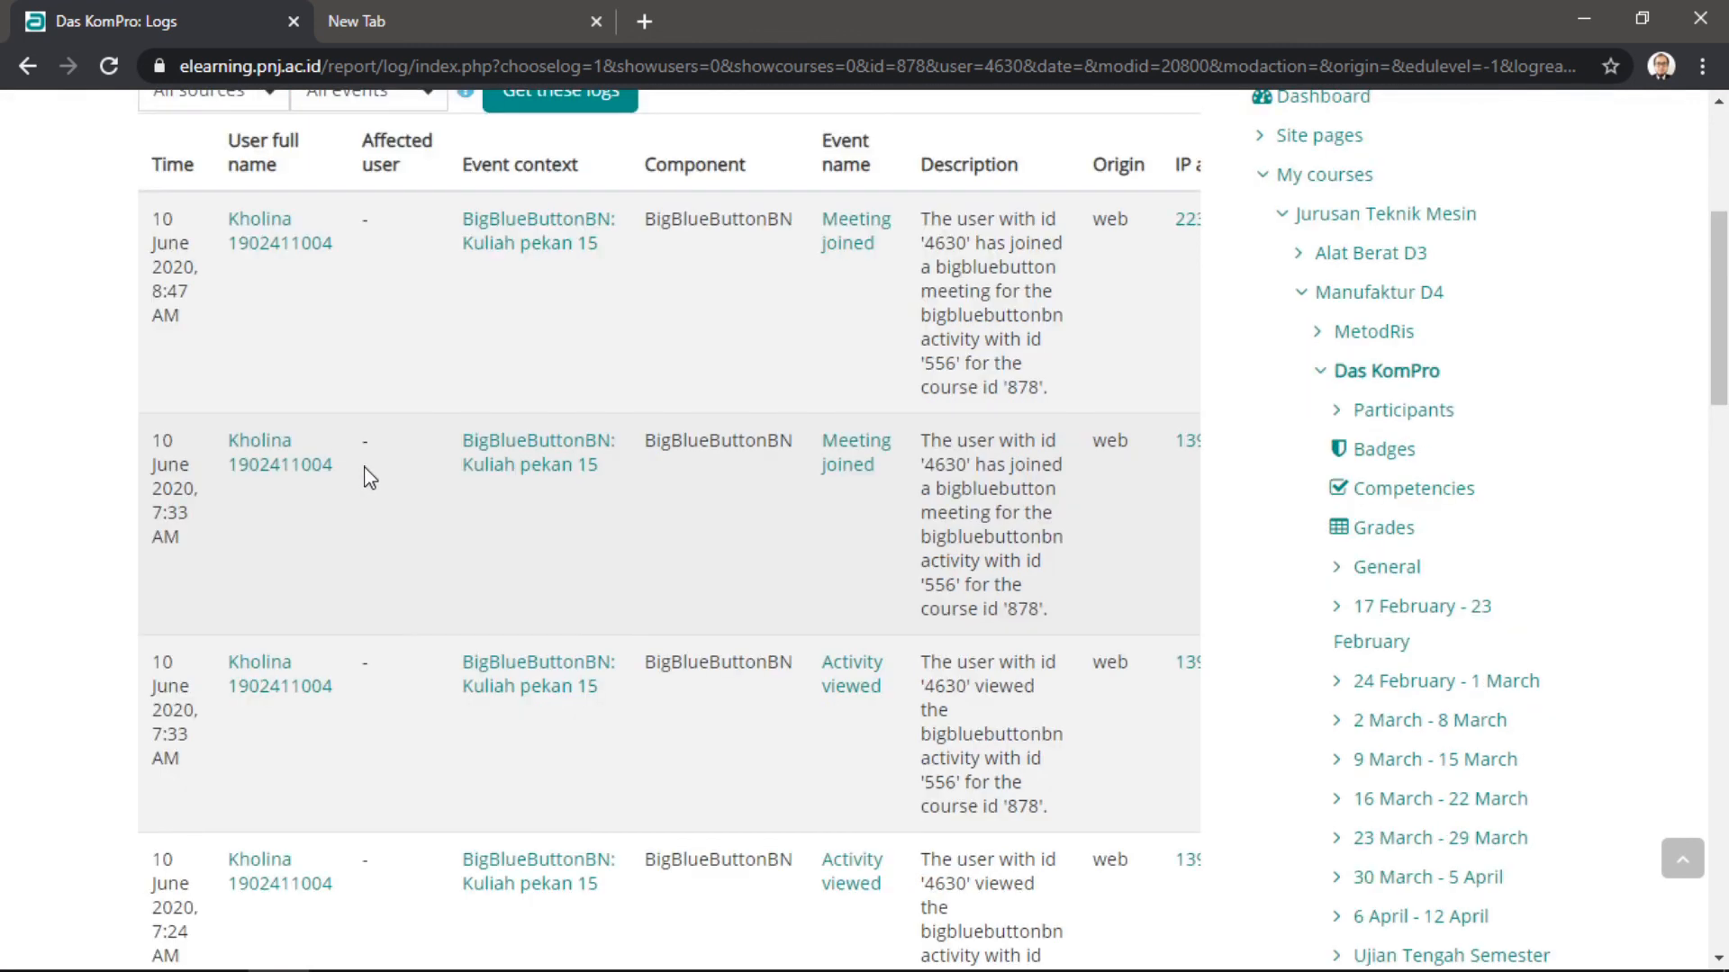